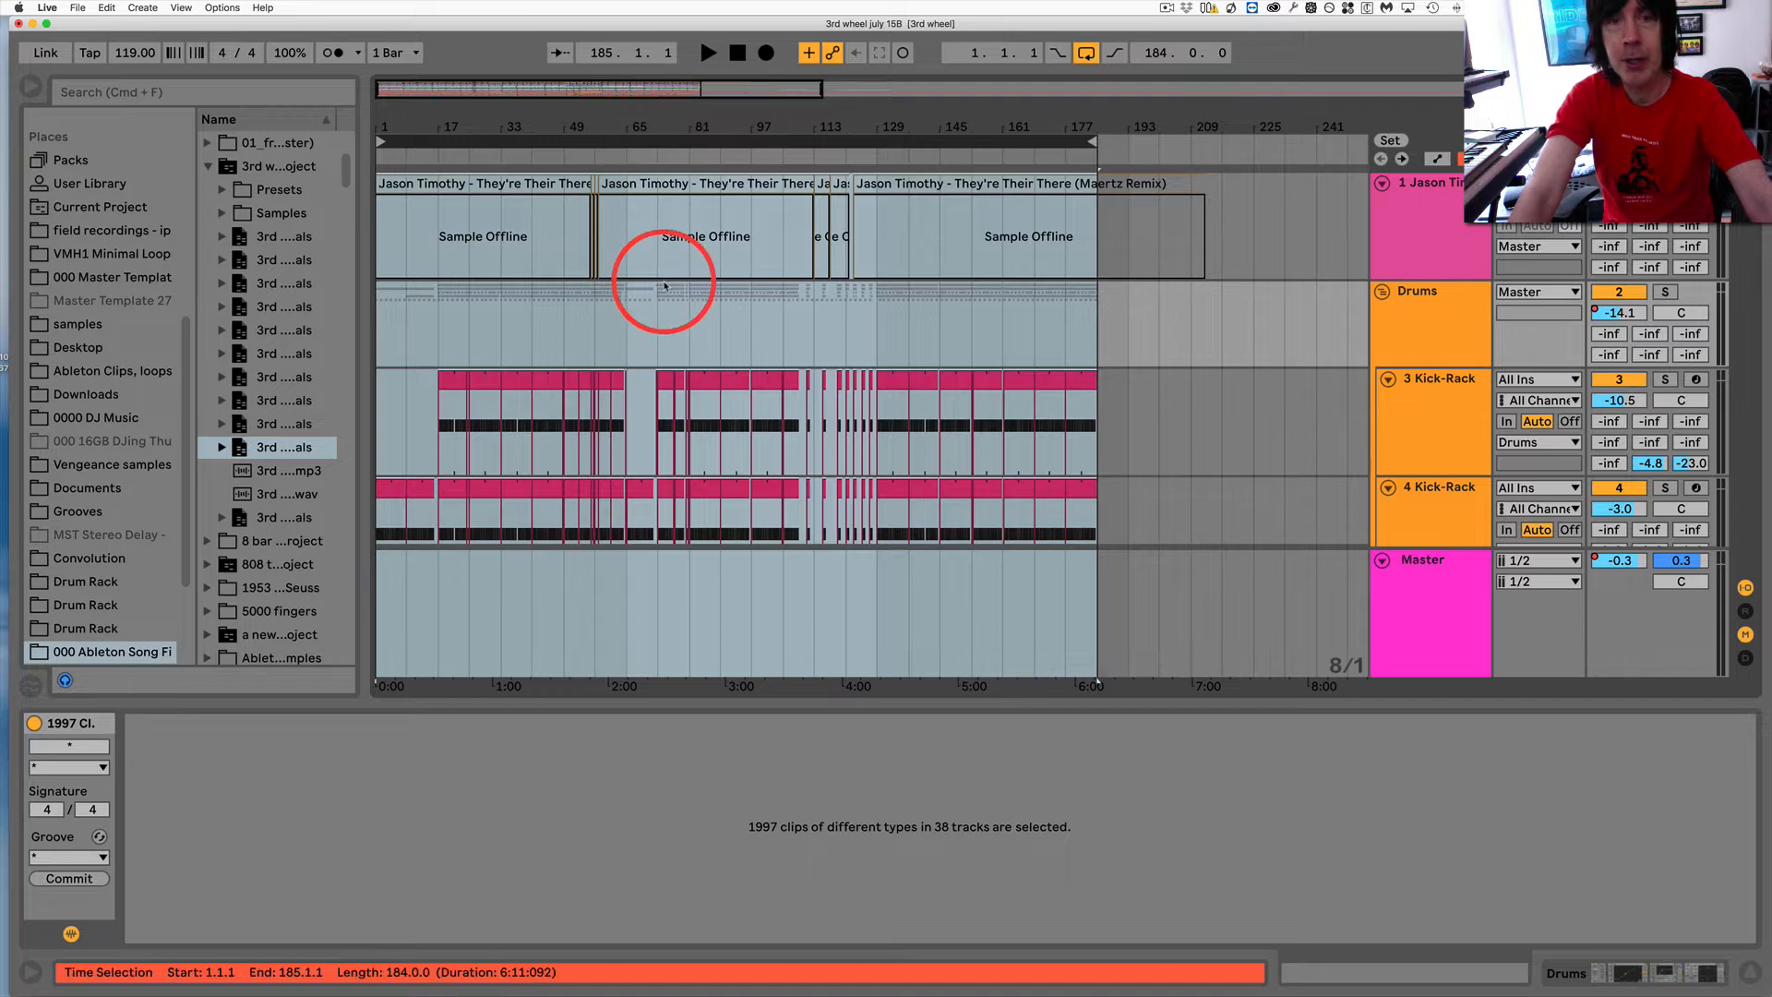
# Look over the tracks and select everything within the loop range, from bar 1 to bar 185
pyautogui.scroll(-15, 1145, 510)
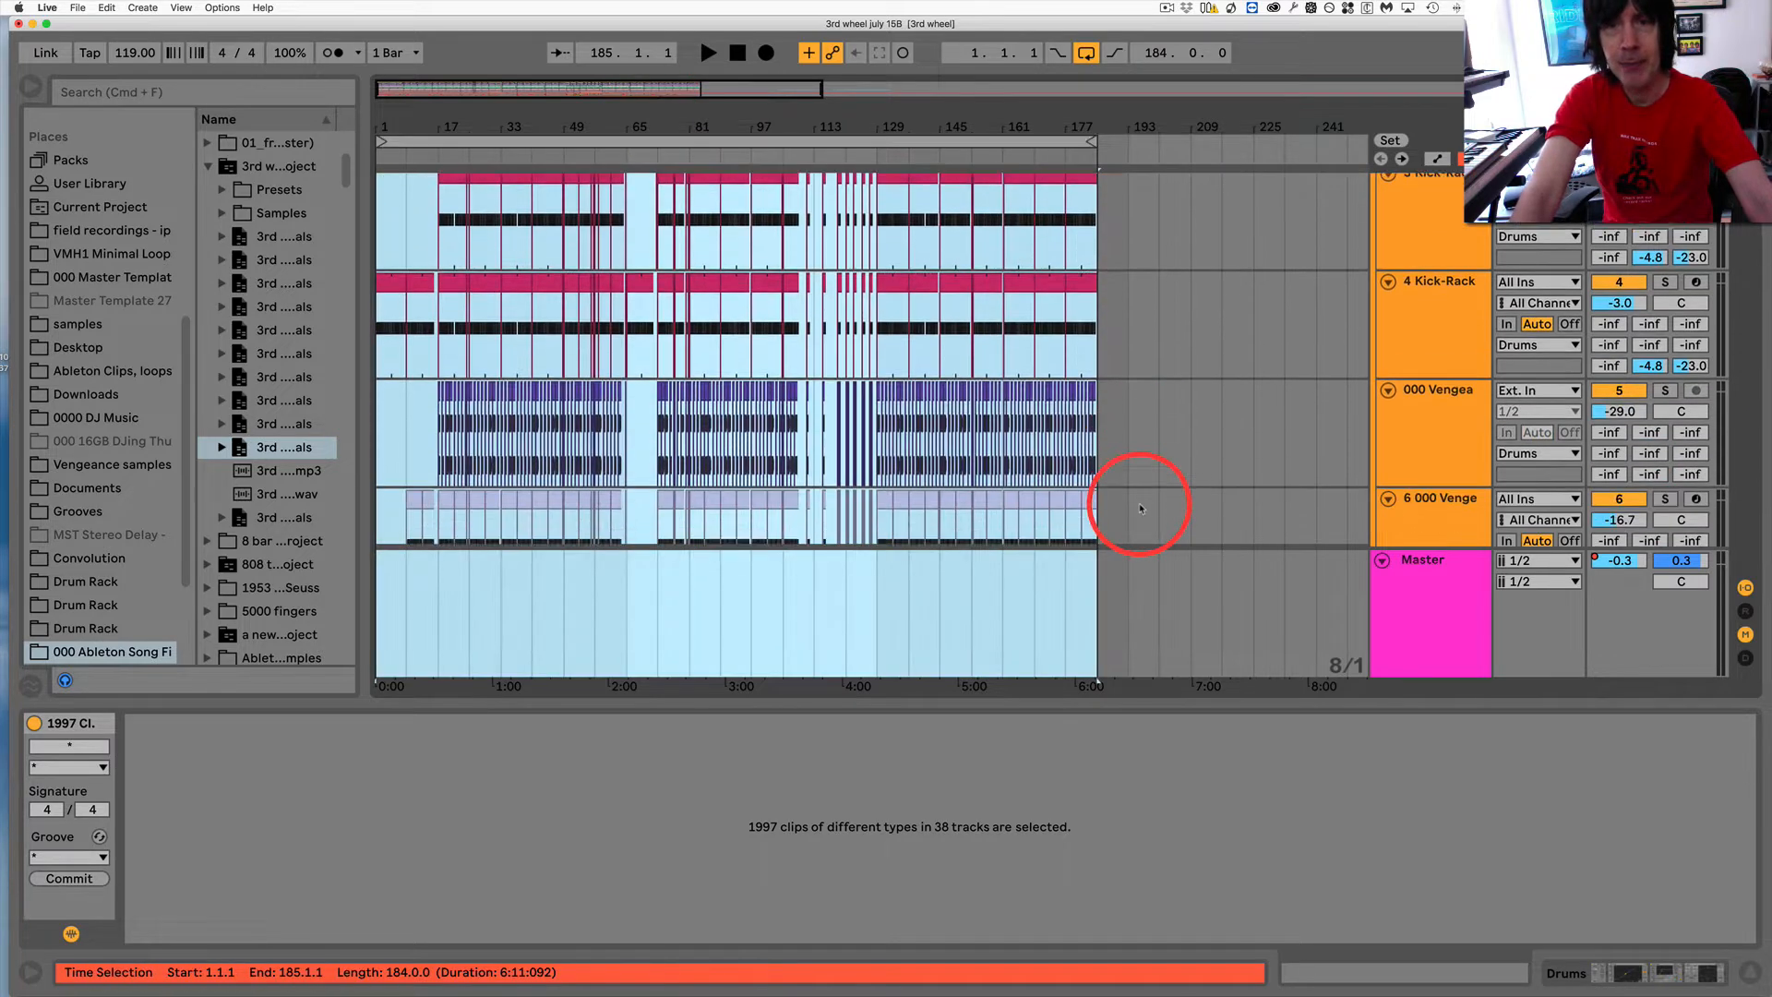
pyautogui.scroll(-20, 1140, 507)
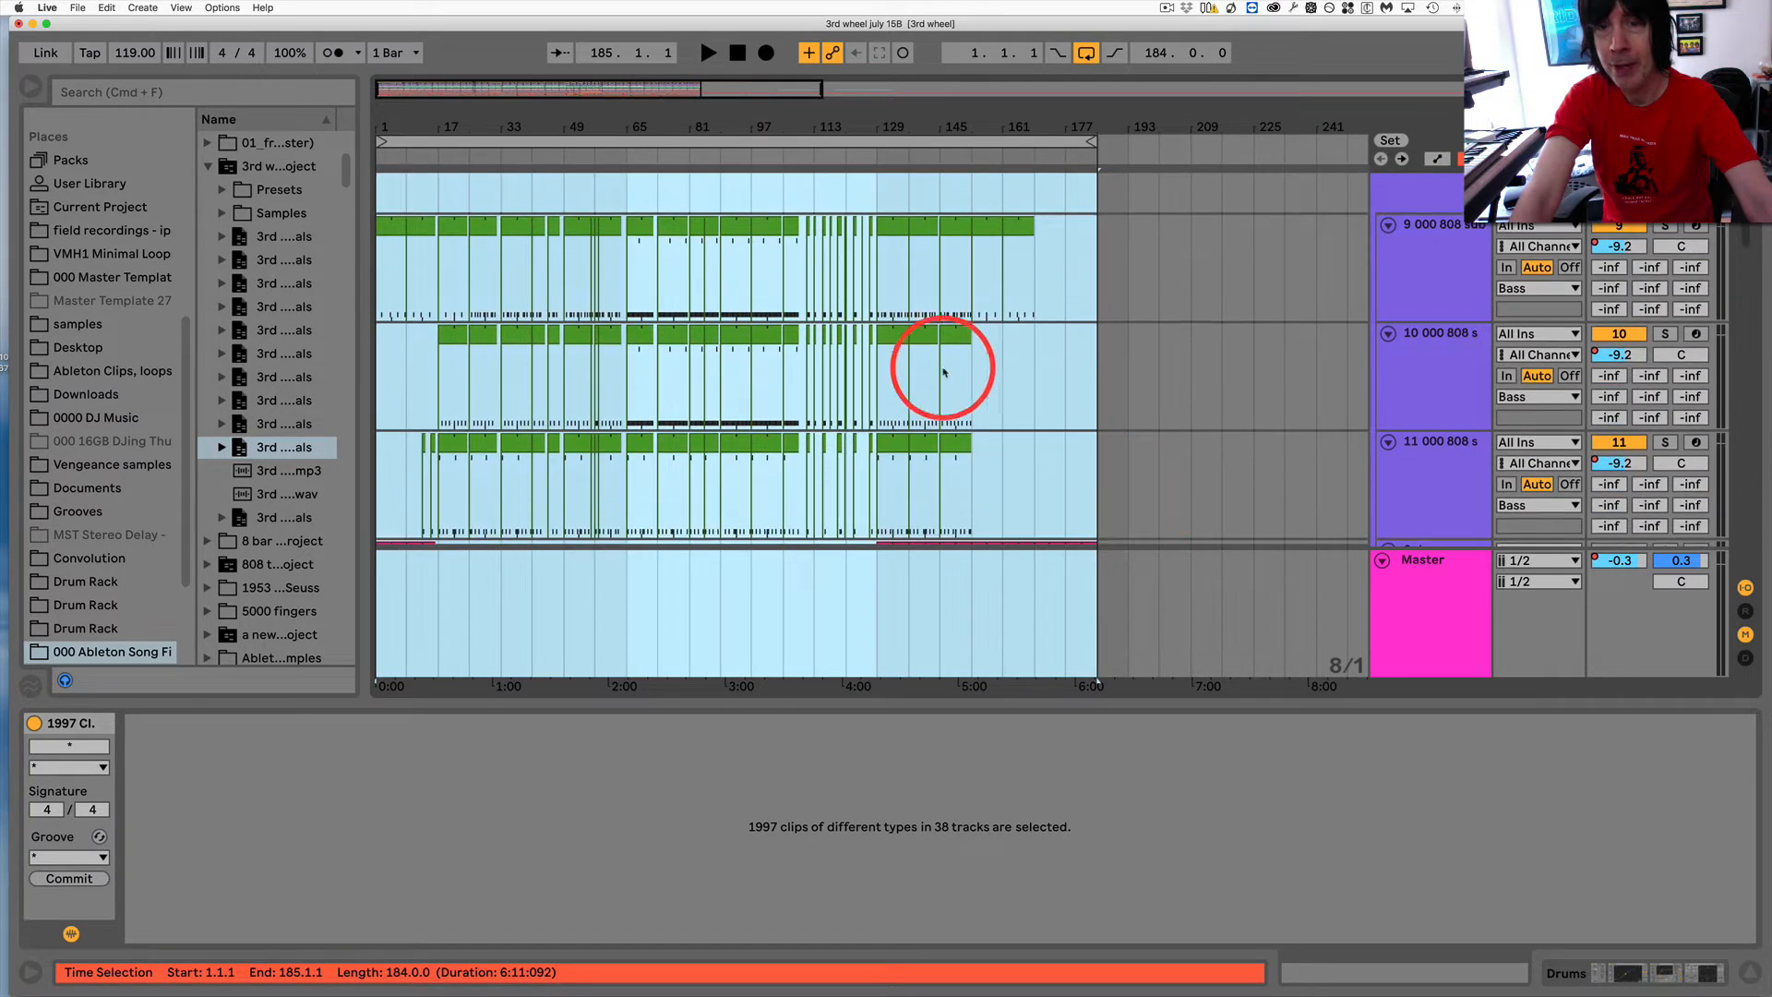
pyautogui.scroll(20, 1193, 447)
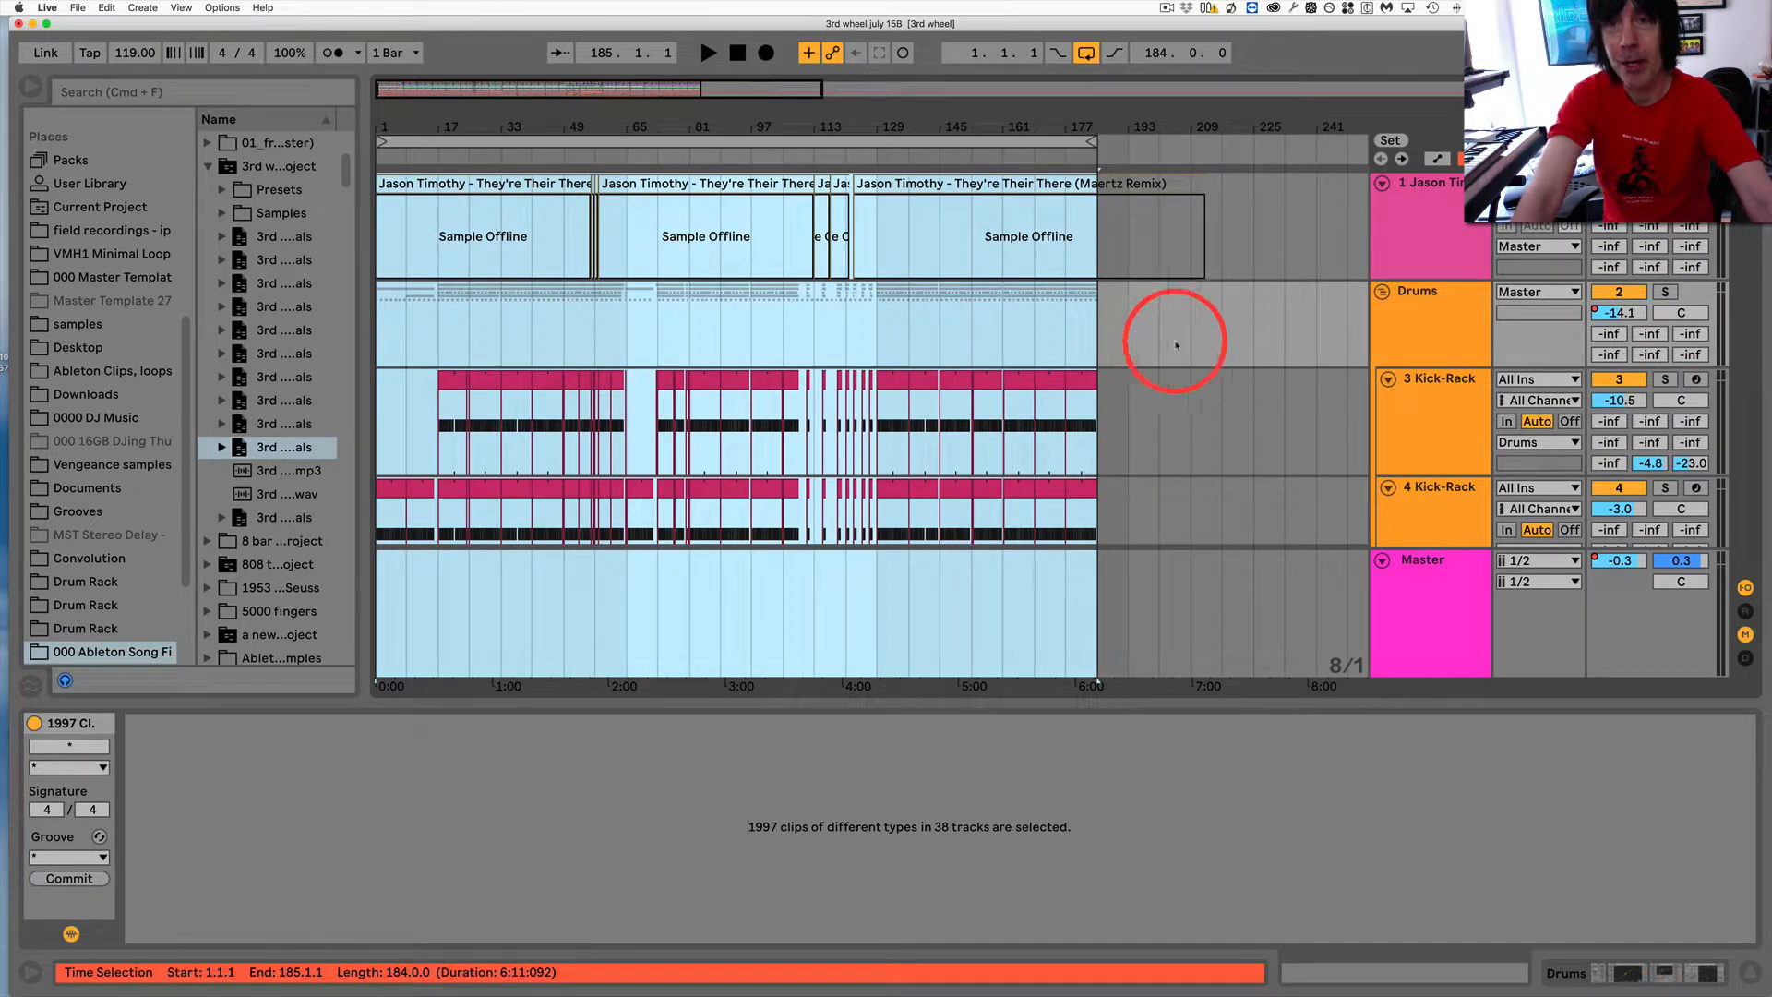
pyautogui.click(778, 175)
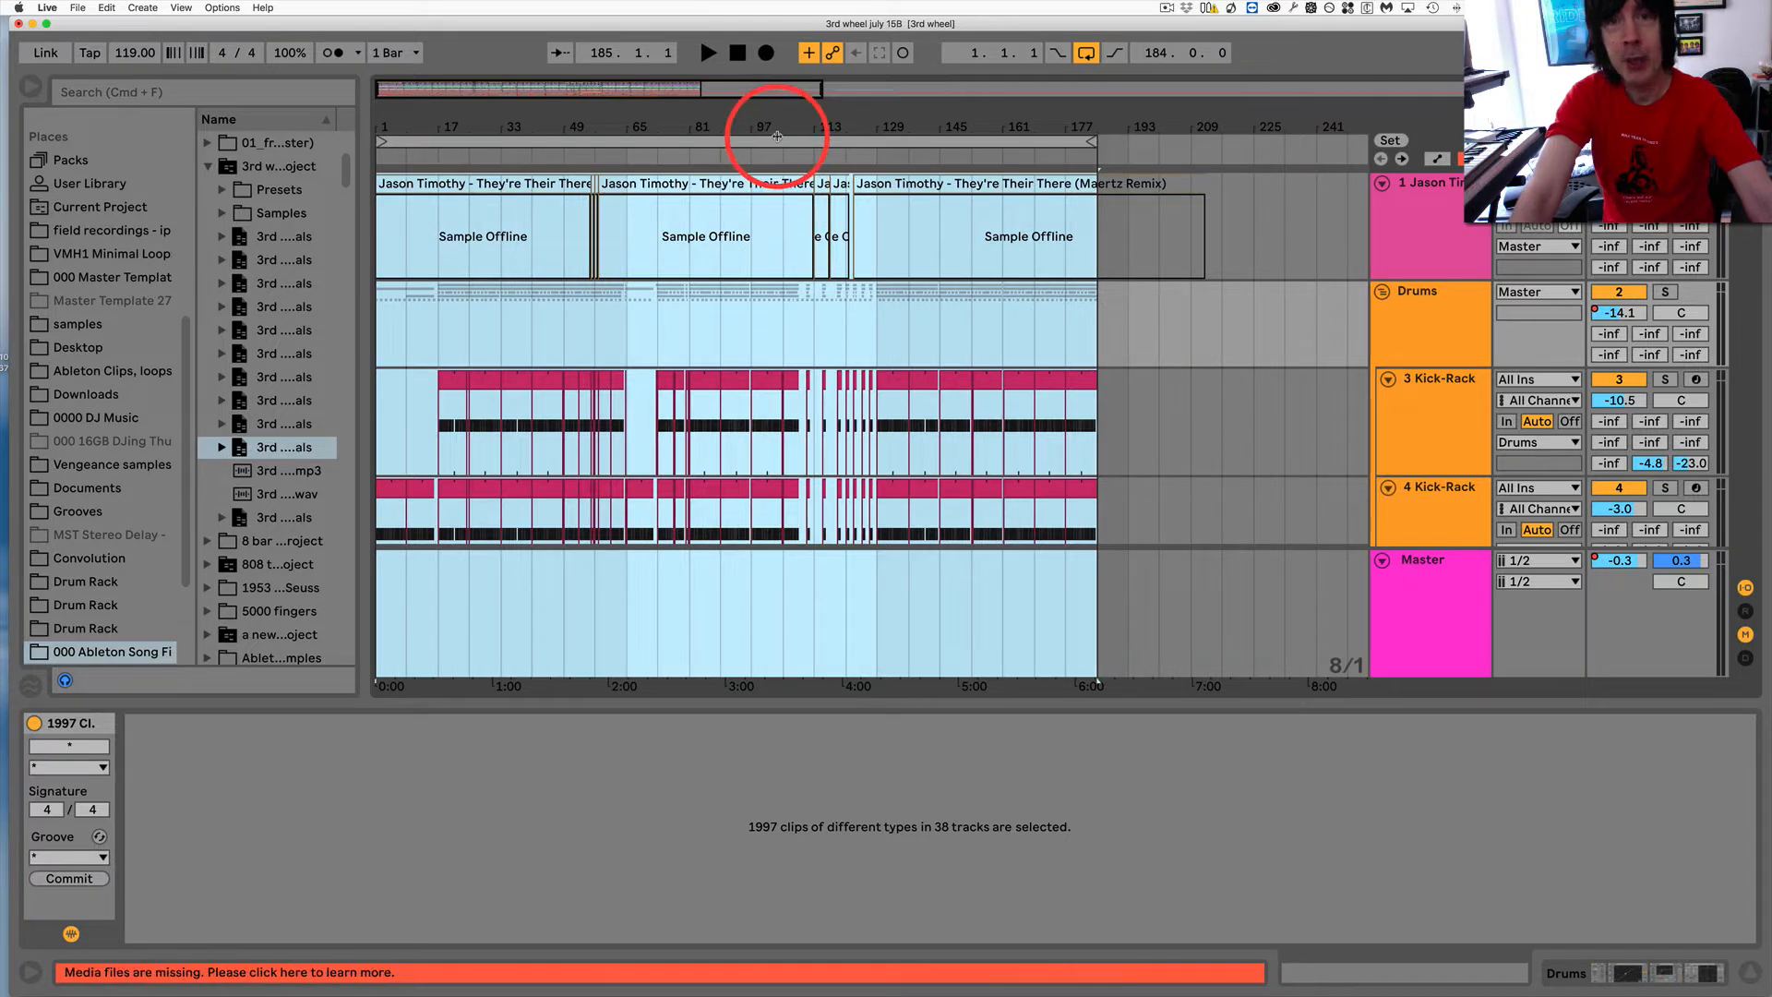
pyautogui.click(776, 141)
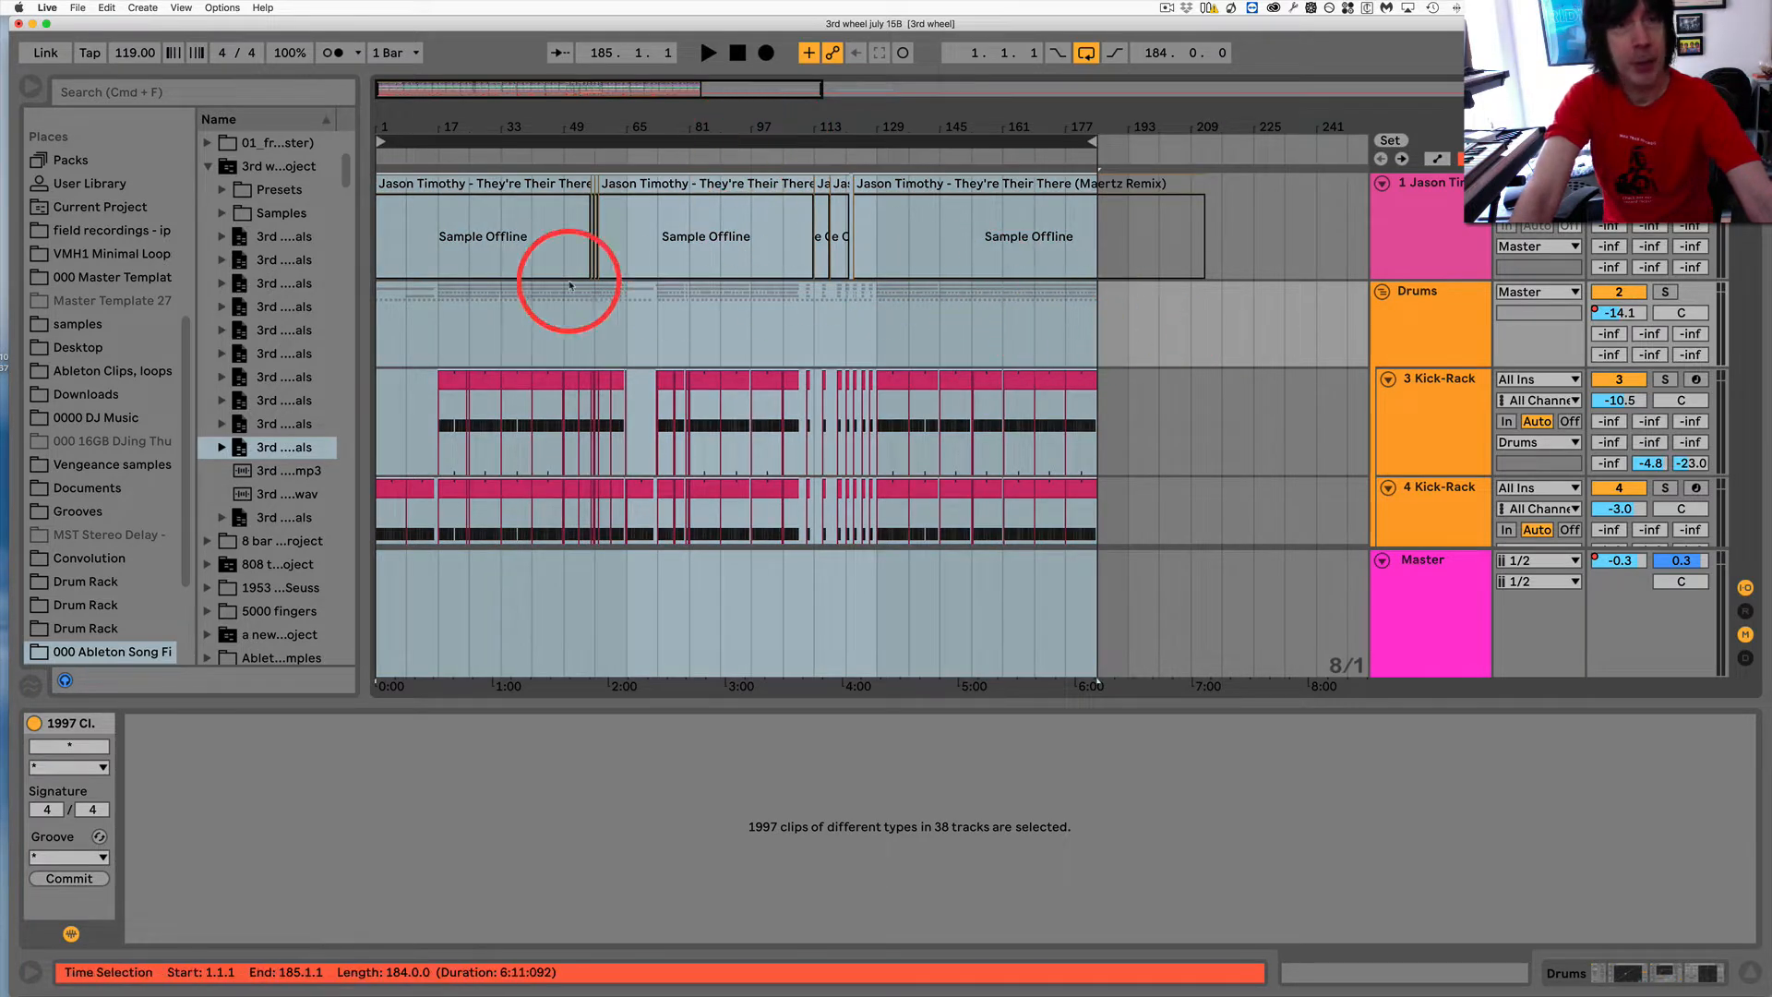
# Open the audio export settings, compare Master and All Individual Tracks as the rendered track, and leave without exporting
pyautogui.moveTo(145, 27); pyautogui.dragTo(137, 22)
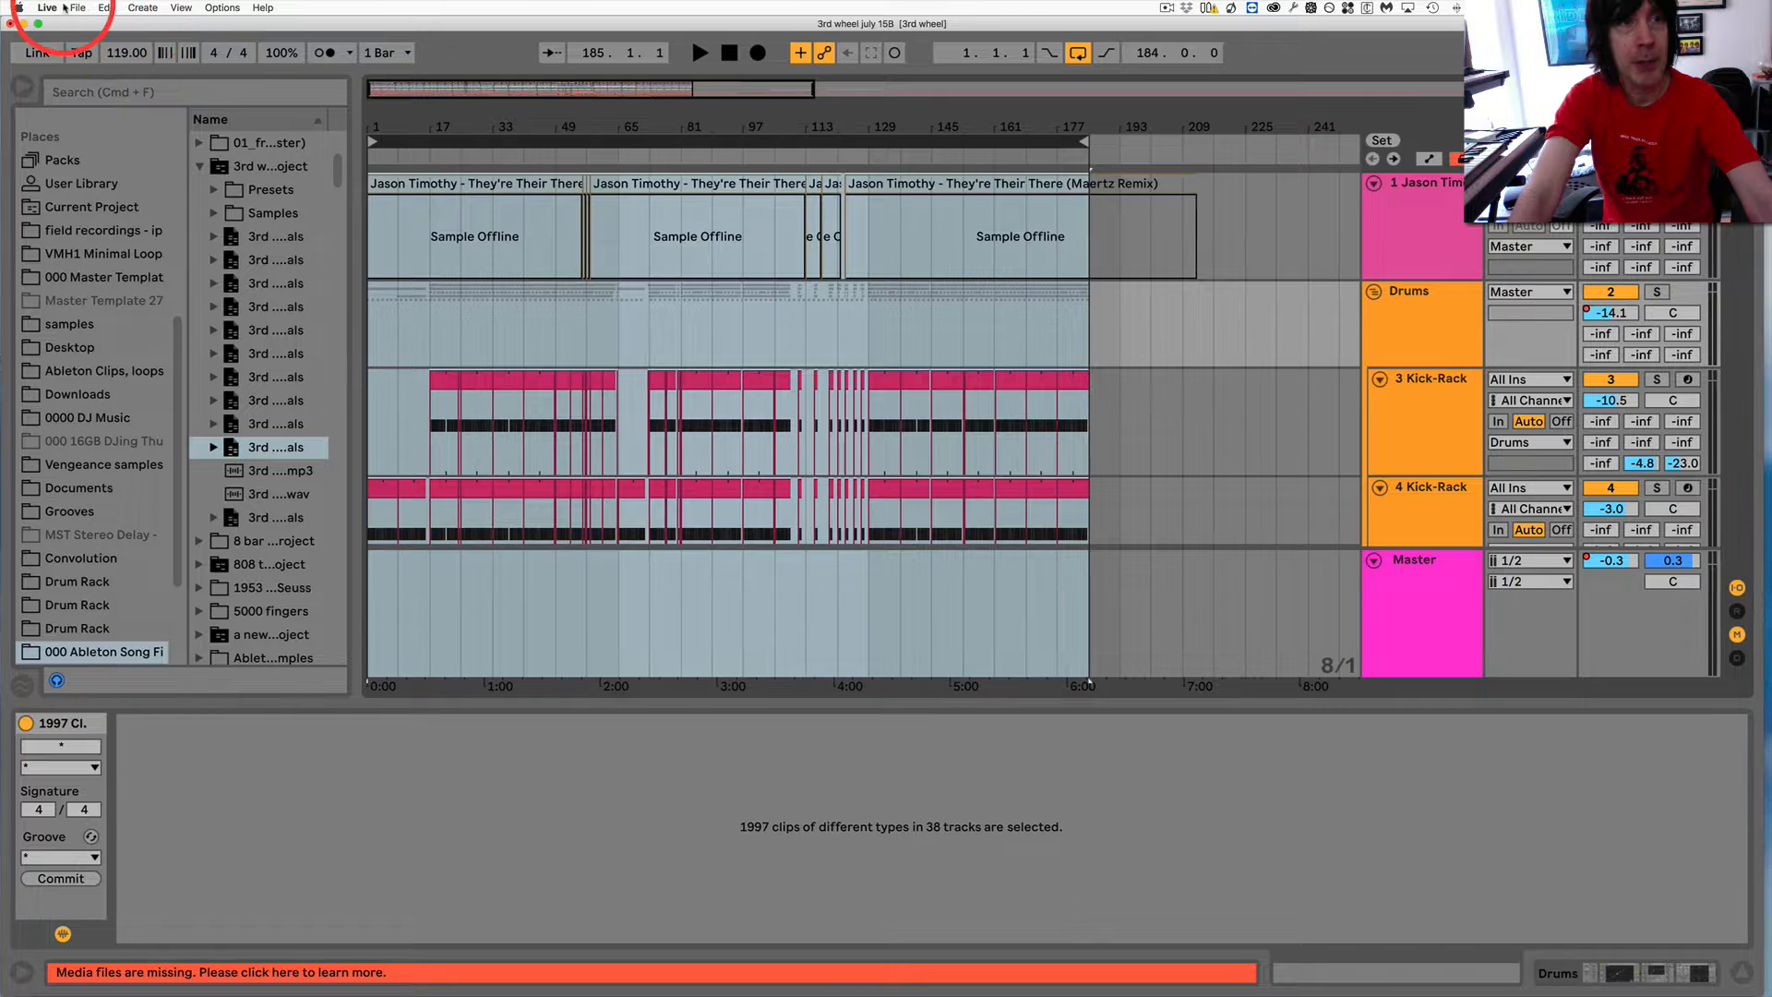
pyautogui.click(78, 8)
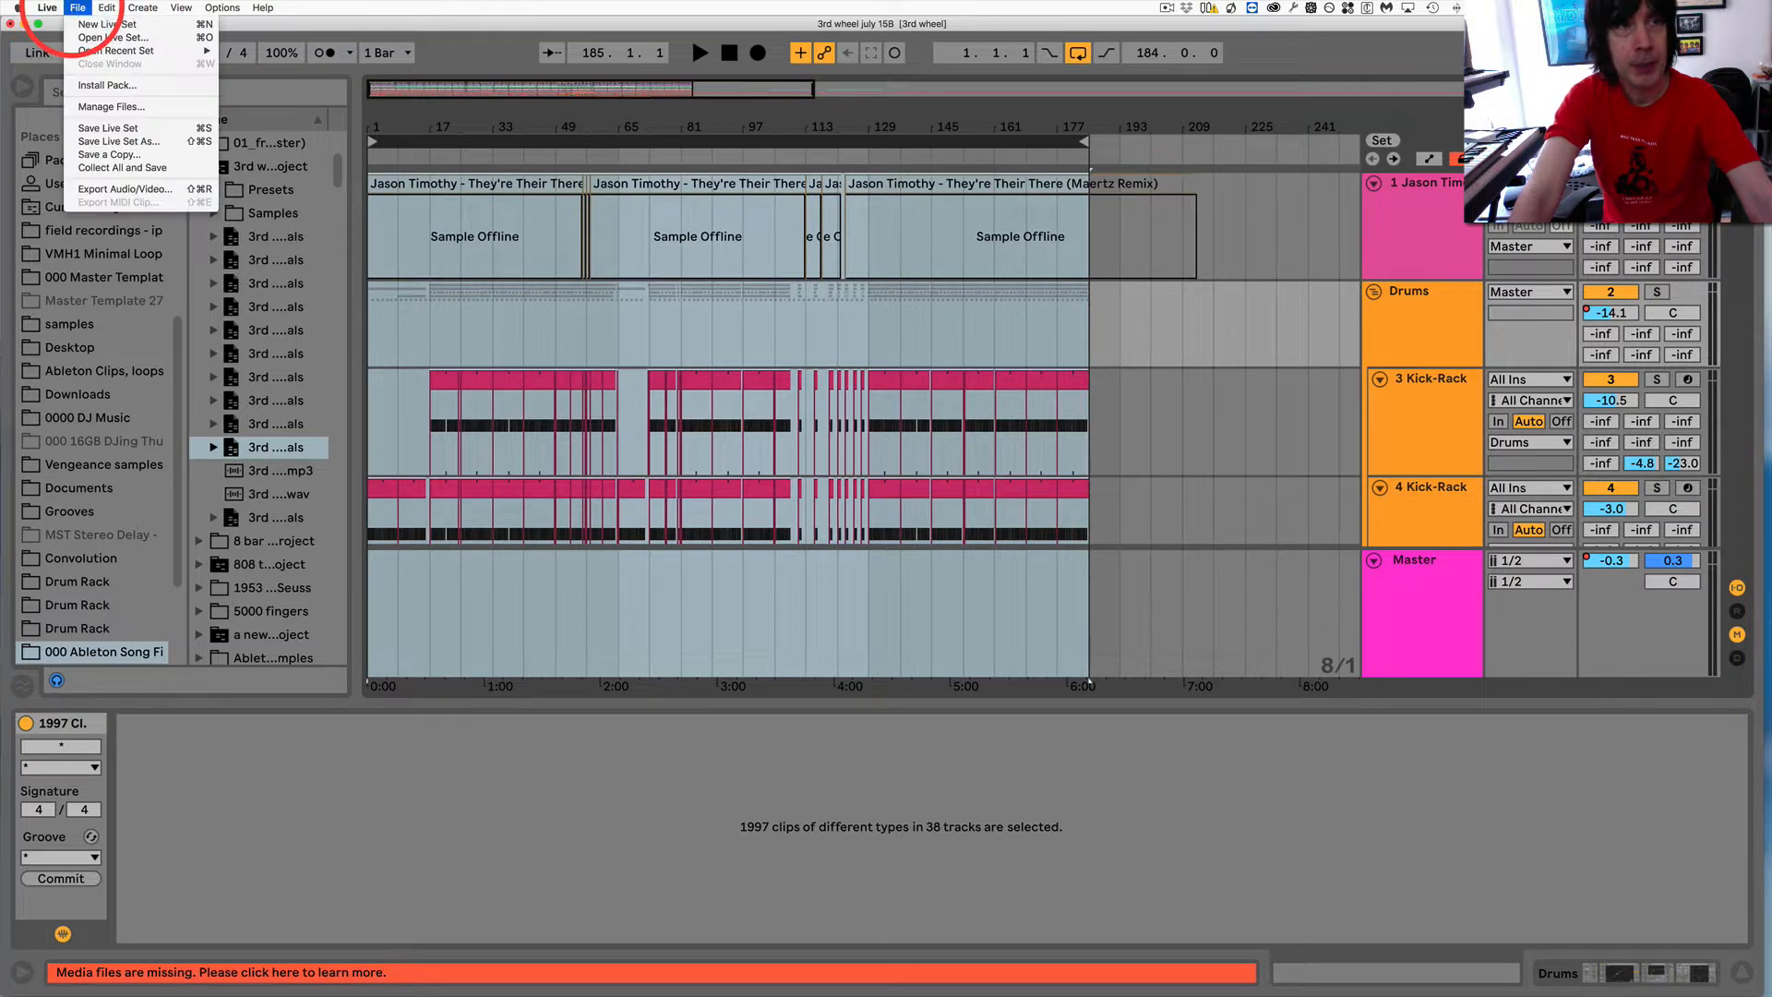
pyautogui.click(126, 189)
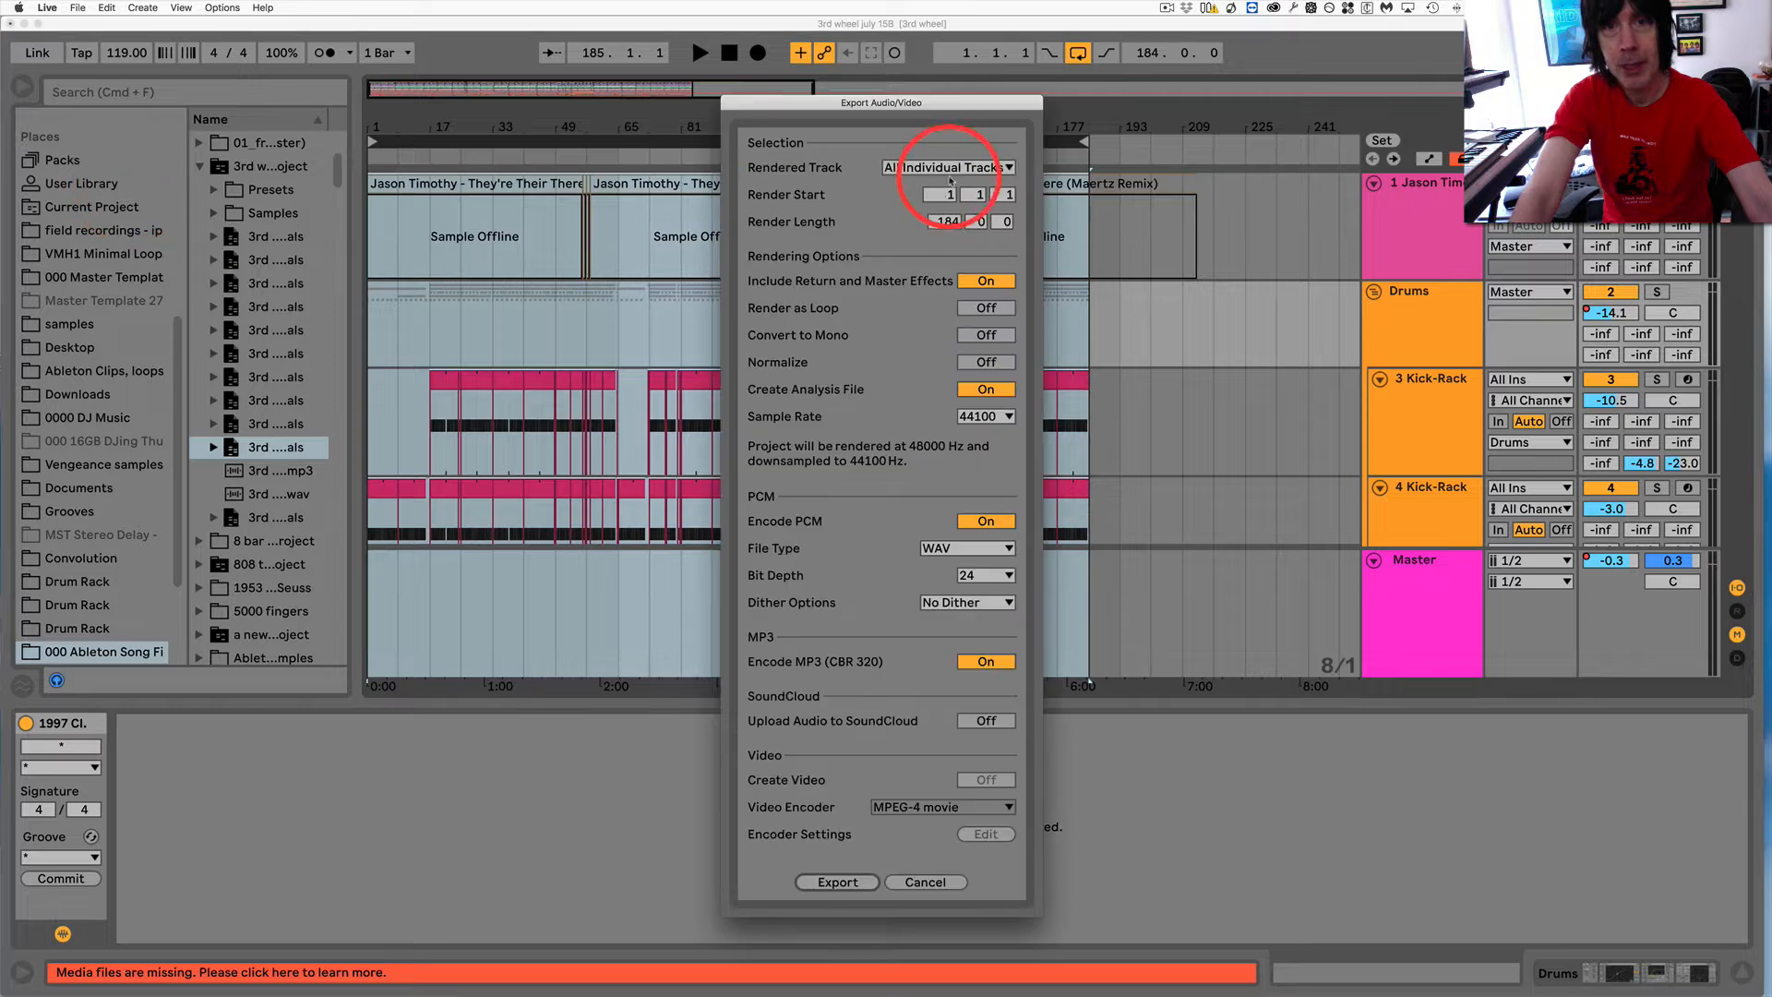
pyautogui.click(951, 167)
pyautogui.click(909, 186)
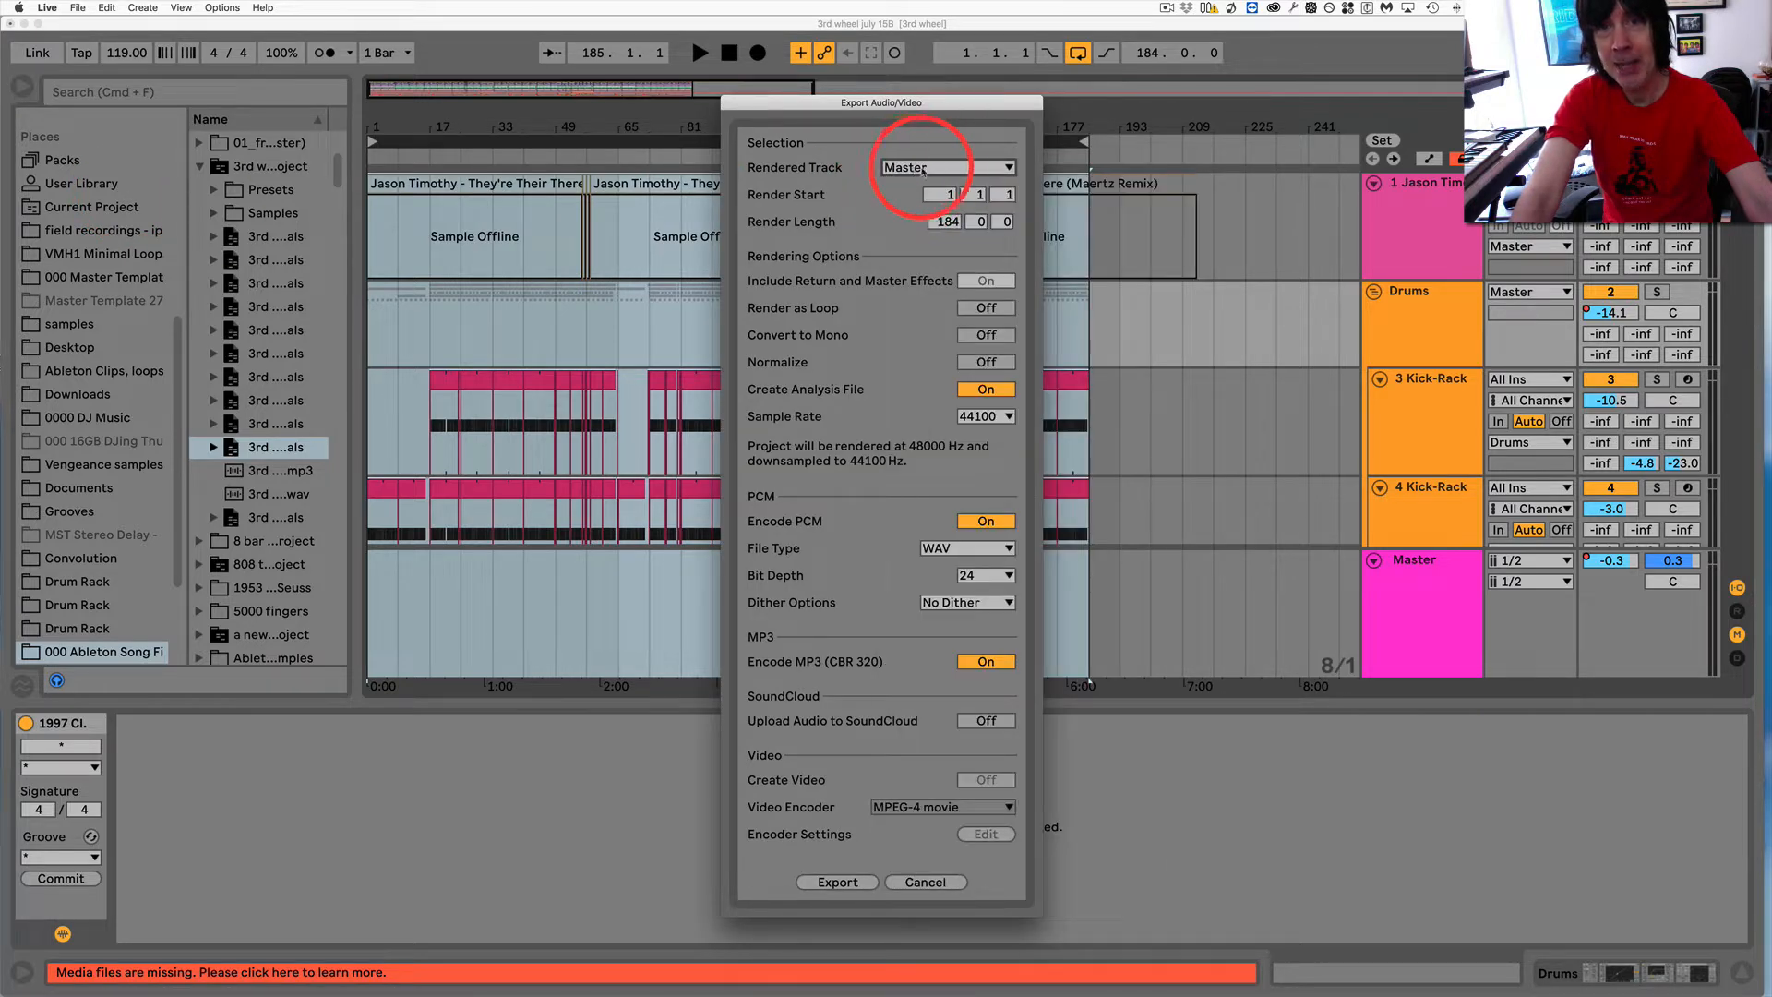
pyautogui.click(924, 170)
pyautogui.click(943, 203)
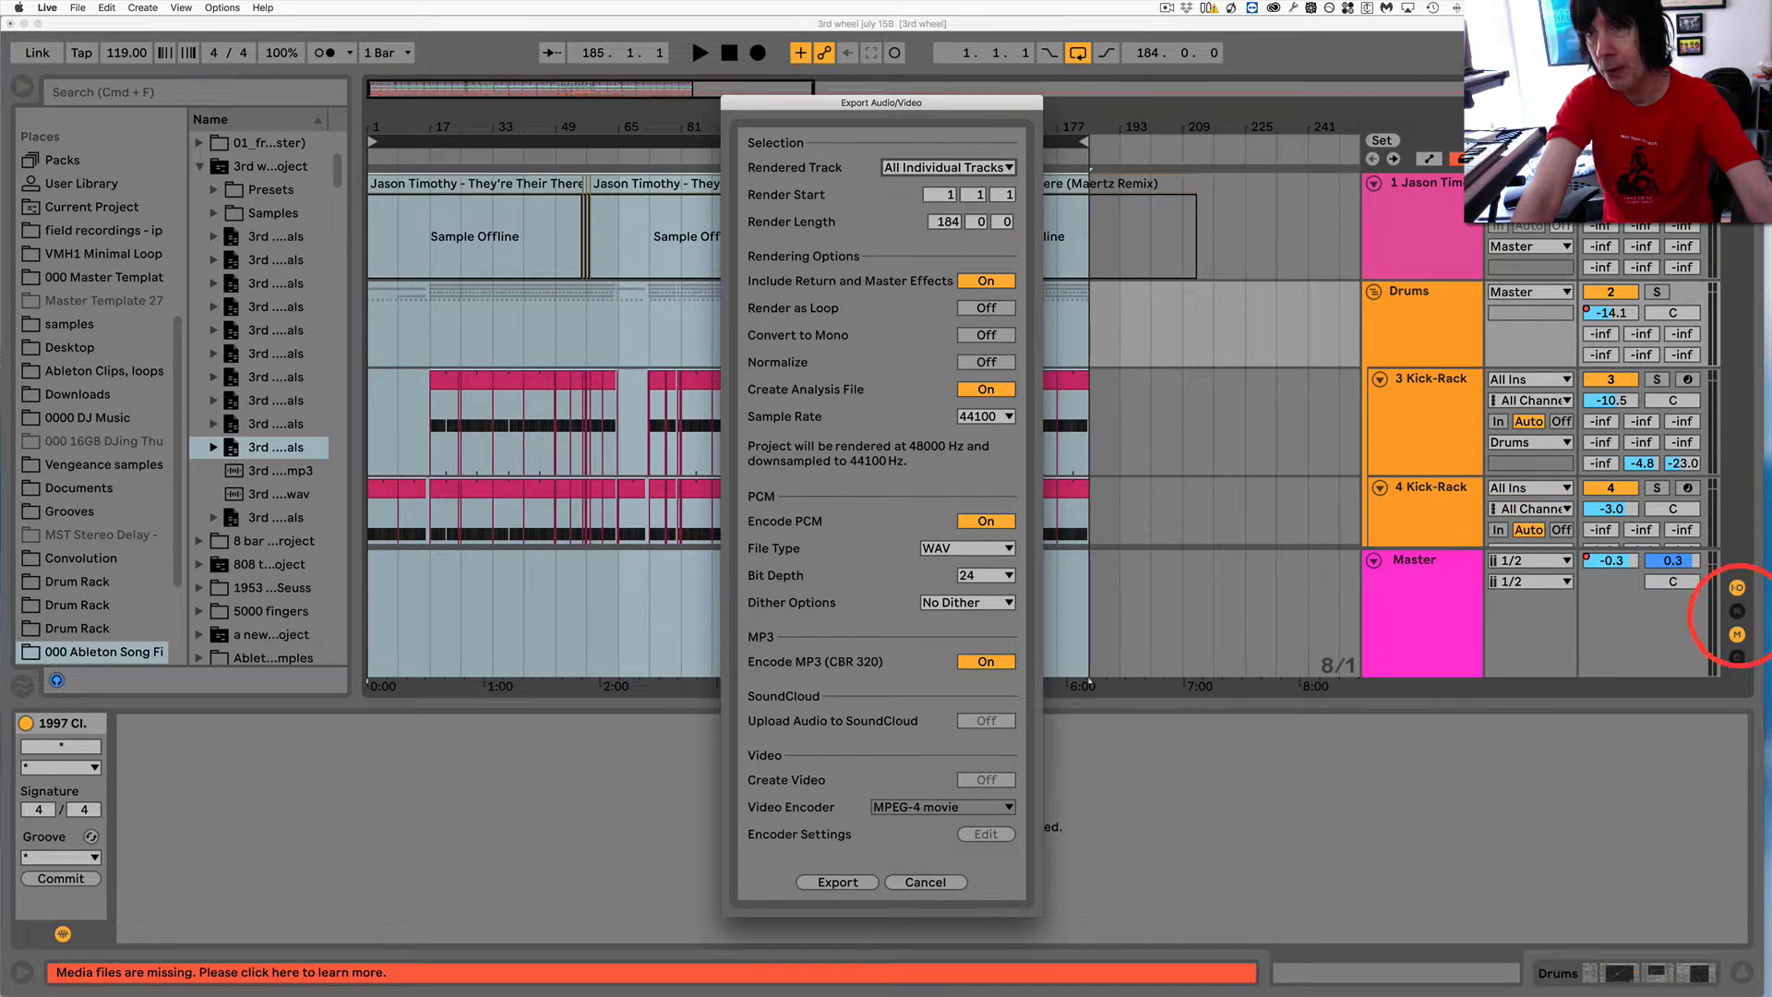
pyautogui.click(928, 882)
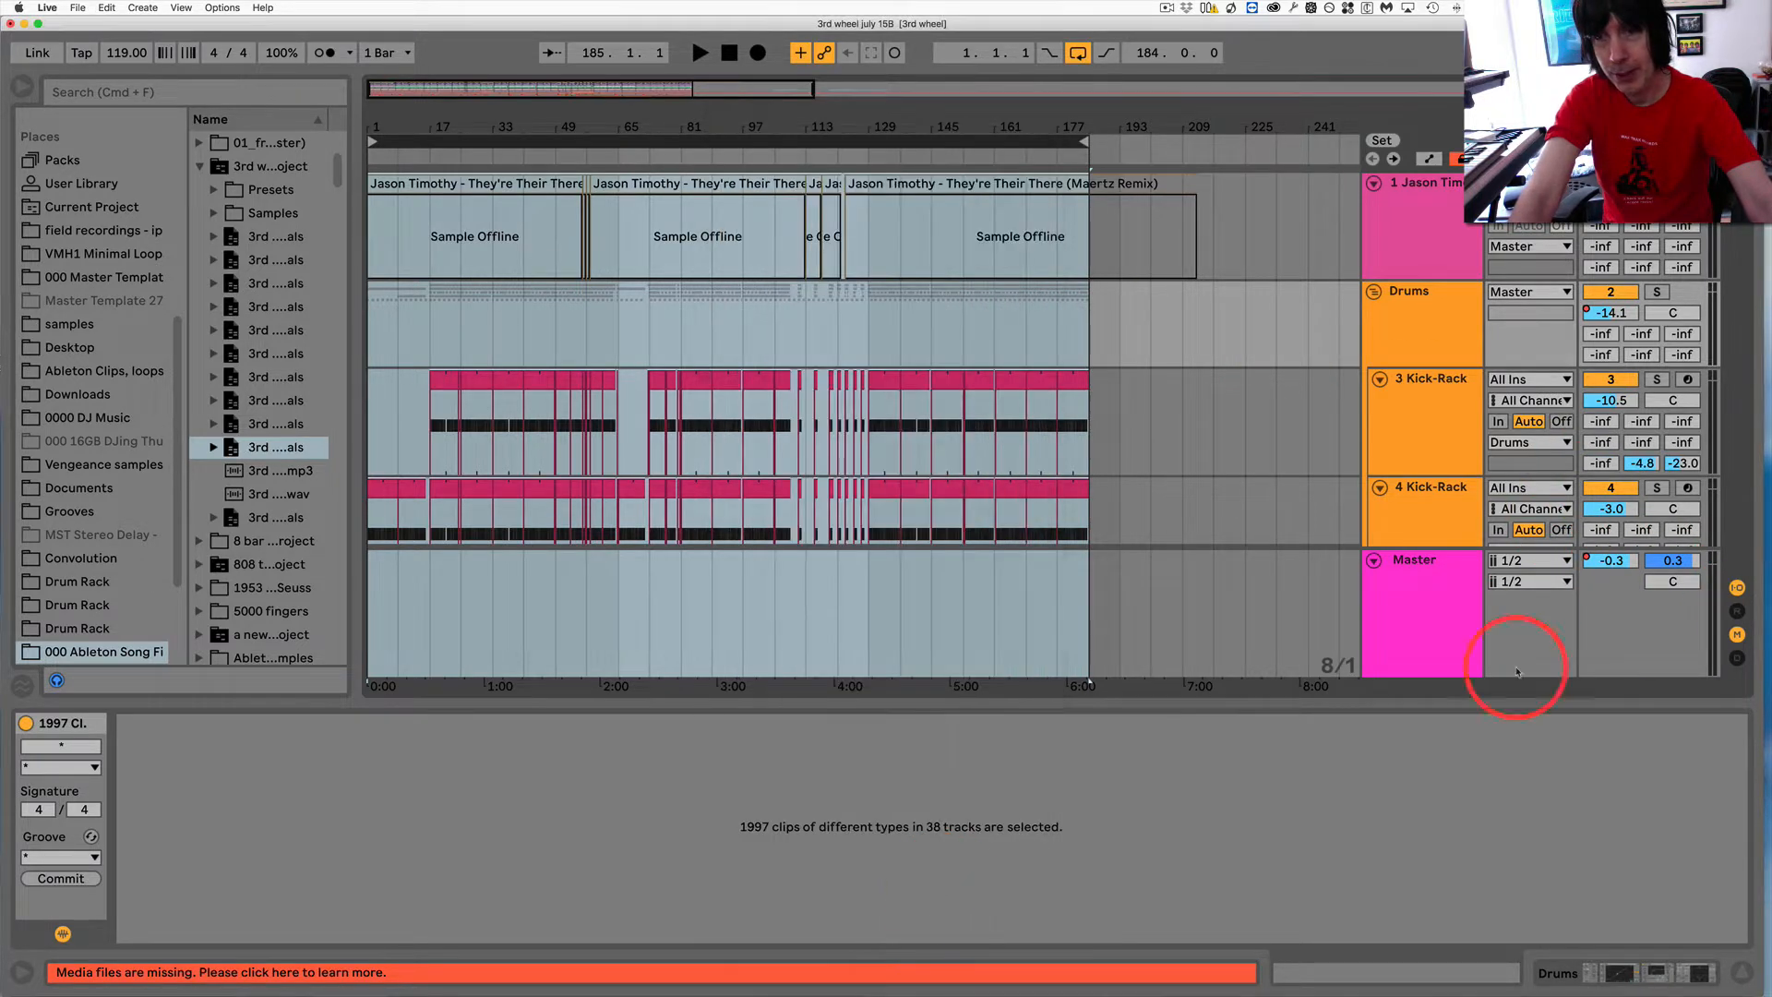
# Show the return tracks in the arrangement and go through returns J up to E
pyautogui.click(1737, 610)
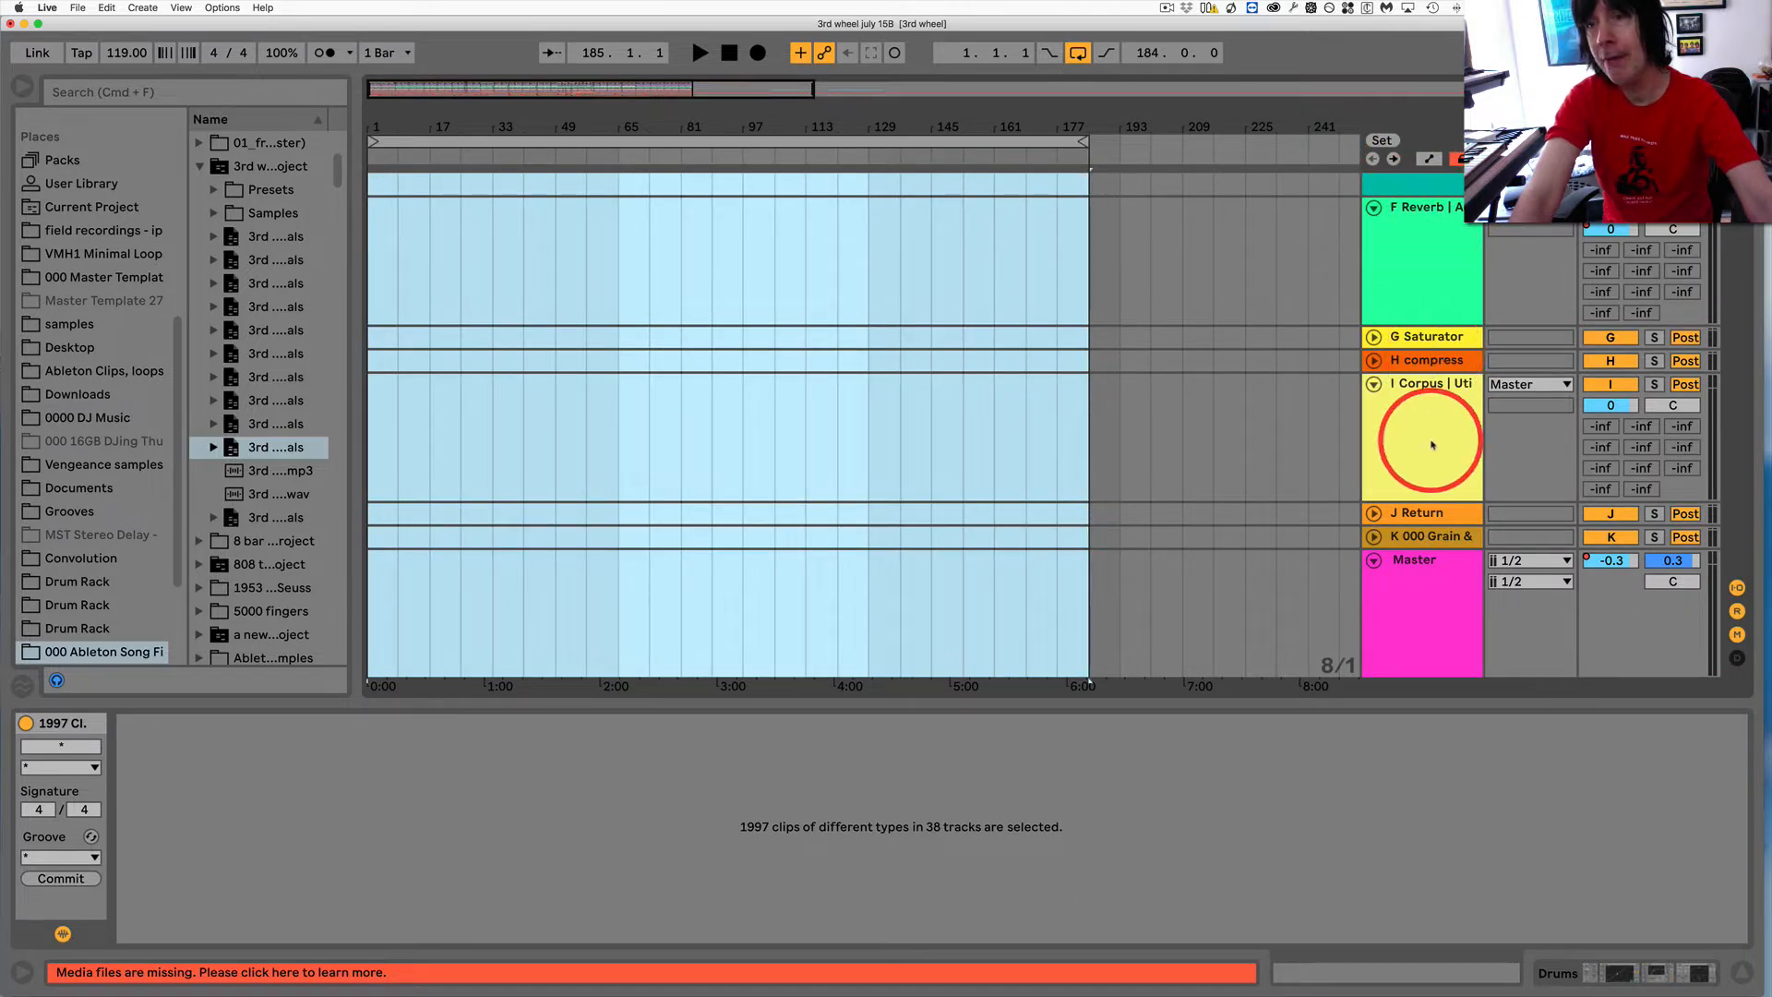
pyautogui.click(1413, 514)
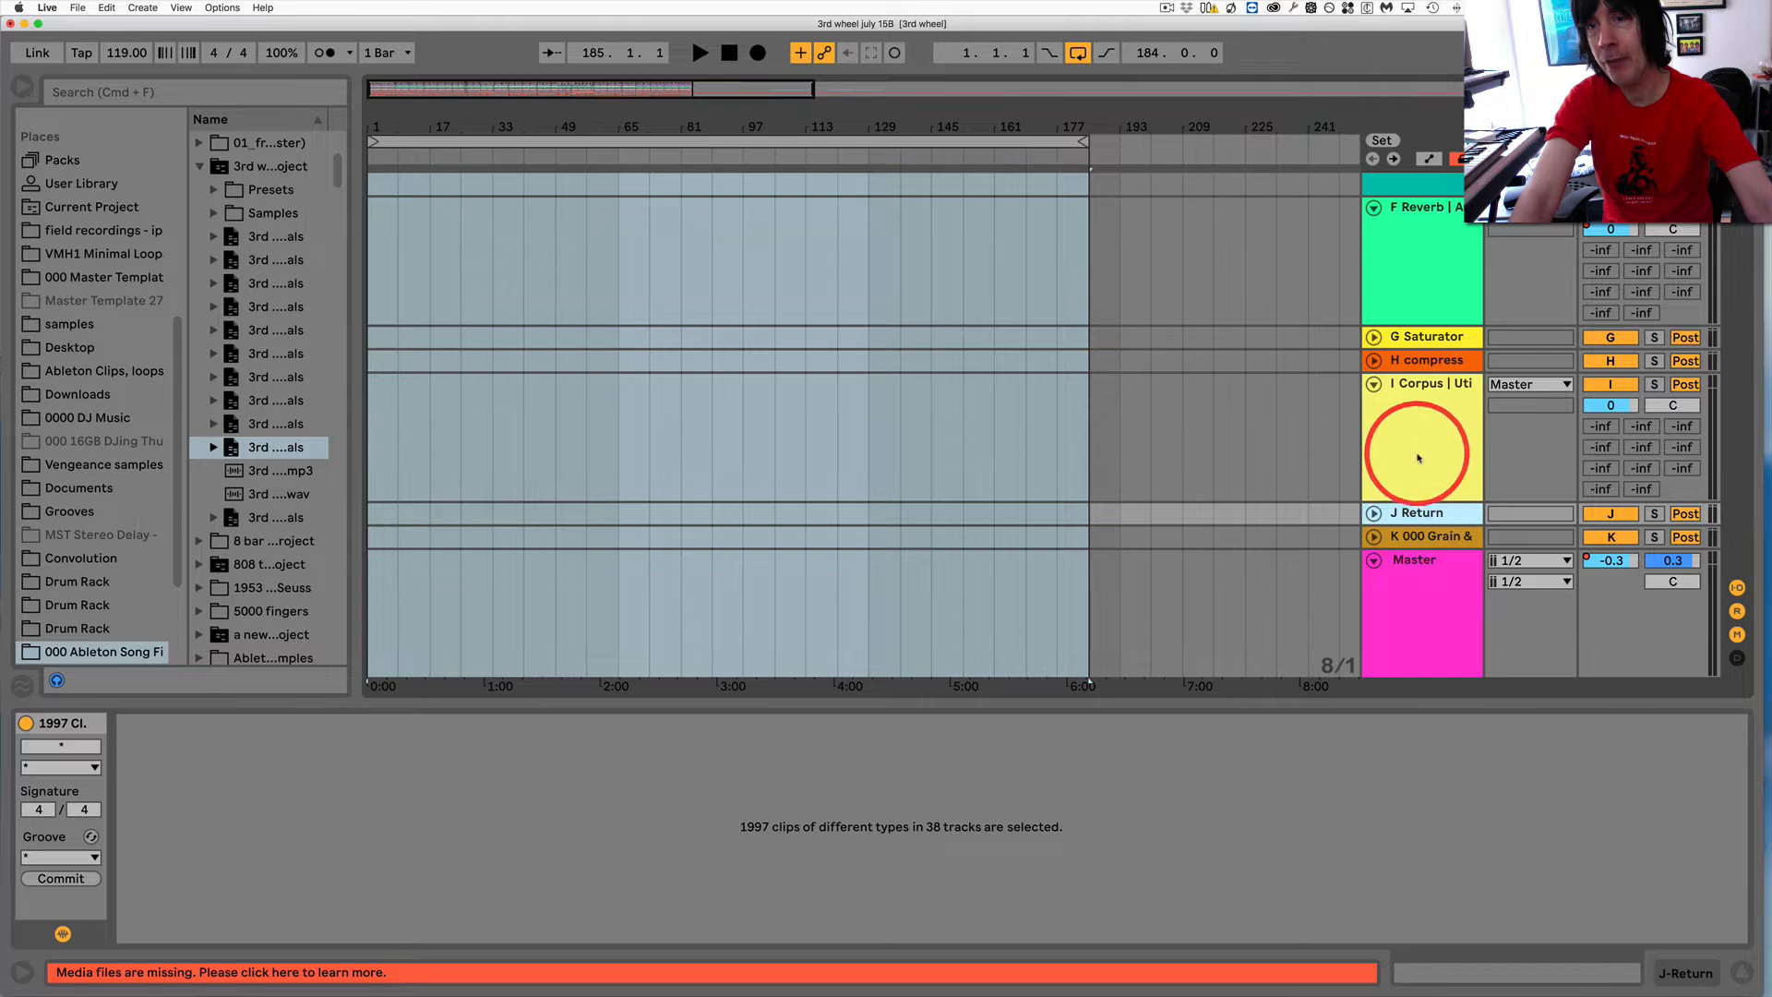
pyautogui.click(1424, 383)
pyautogui.click(1427, 361)
pyautogui.click(1426, 337)
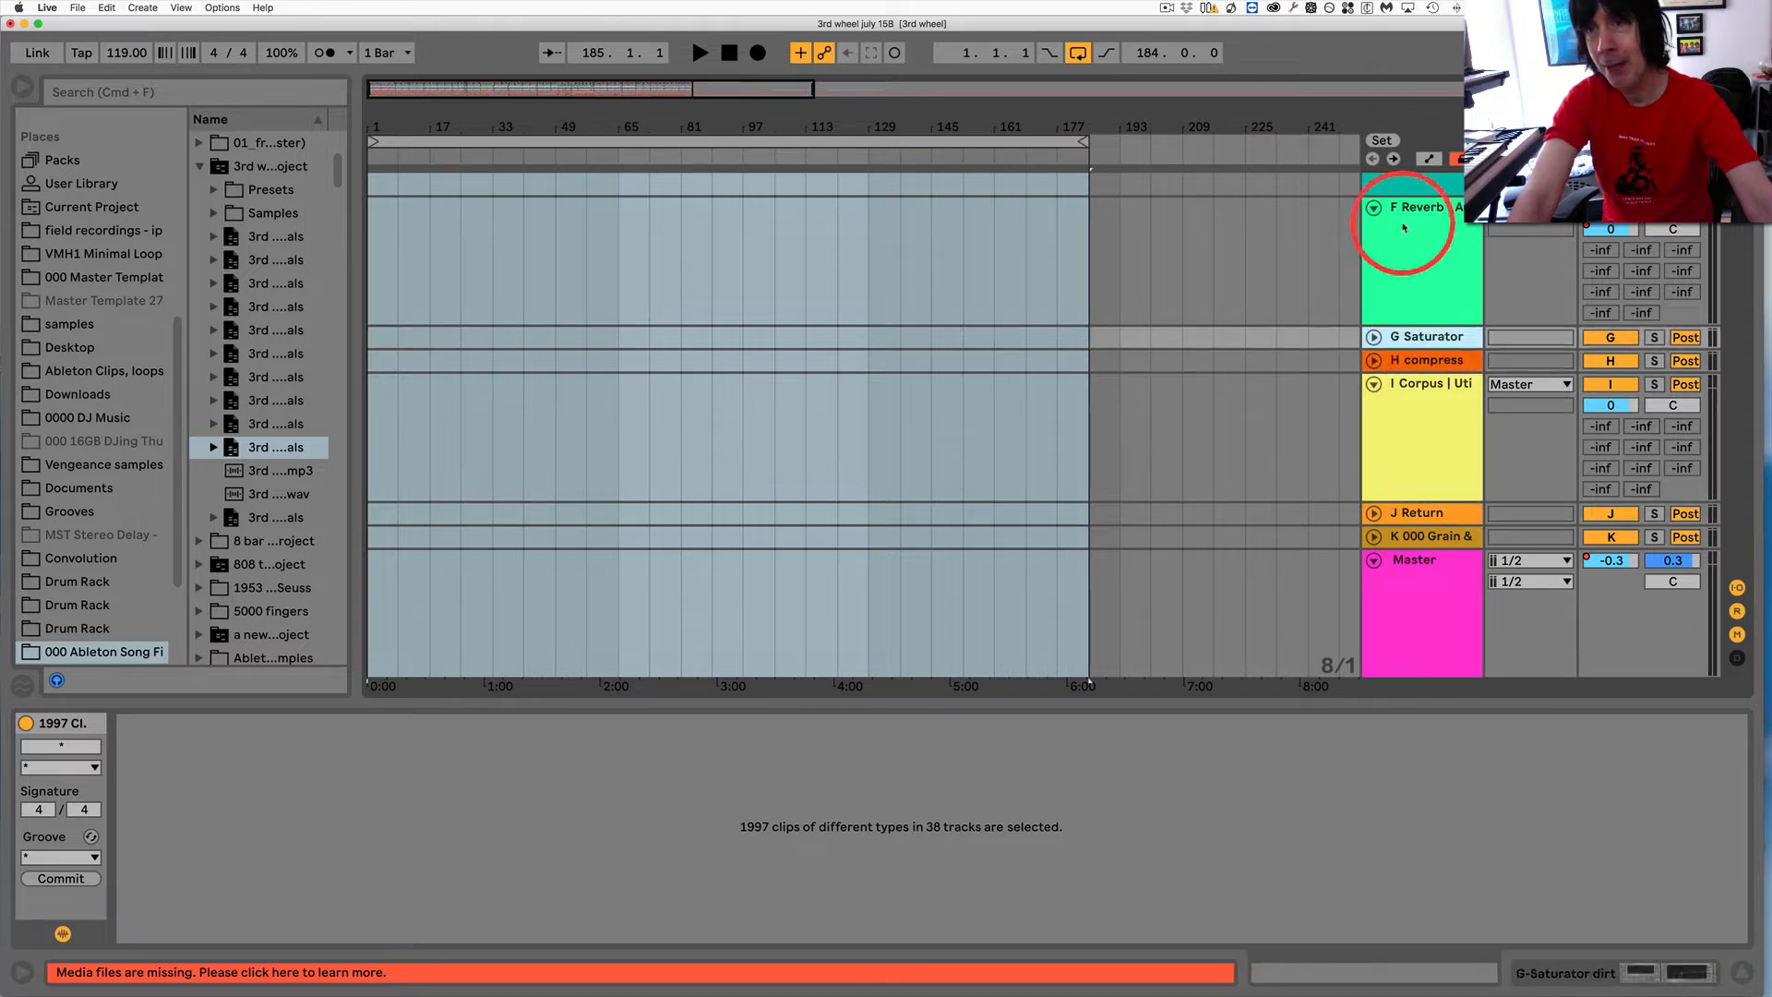
pyautogui.click(1428, 226)
pyautogui.click(1404, 183)
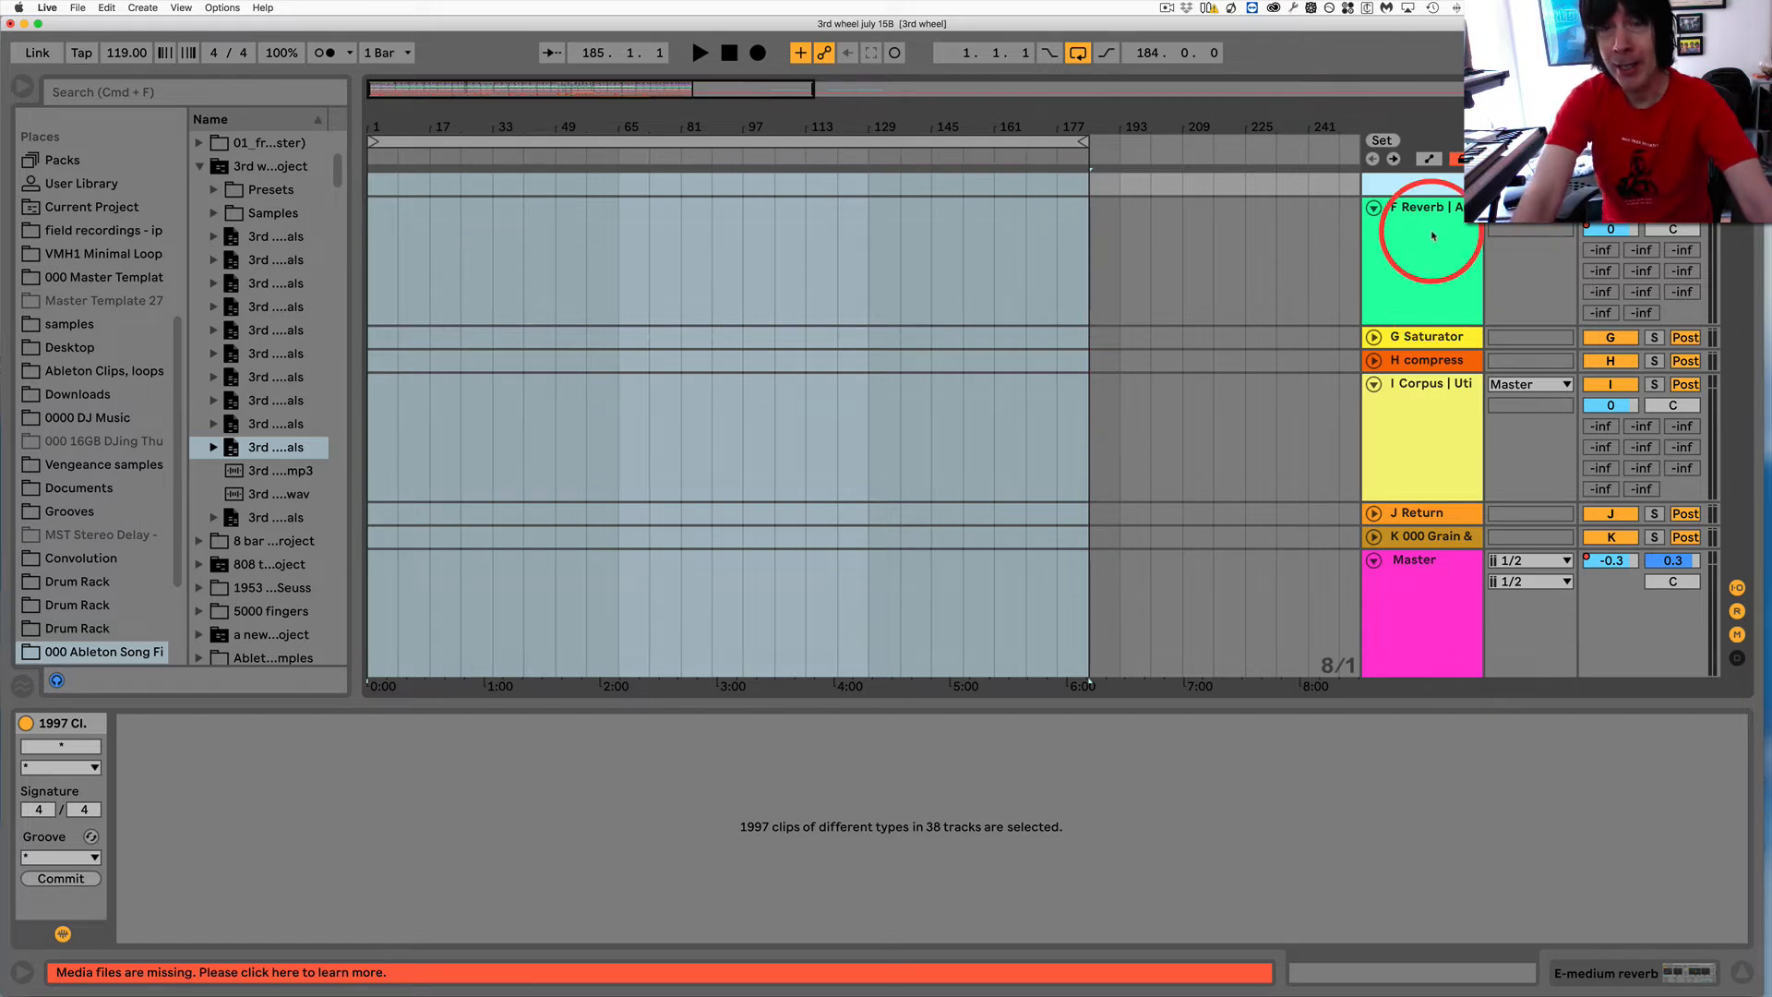
# In the audio export settings, check the WAV file type and turn off MP3 encoding, then leave without exporting
pyautogui.click(53, 11)
pyautogui.click(131, 194)
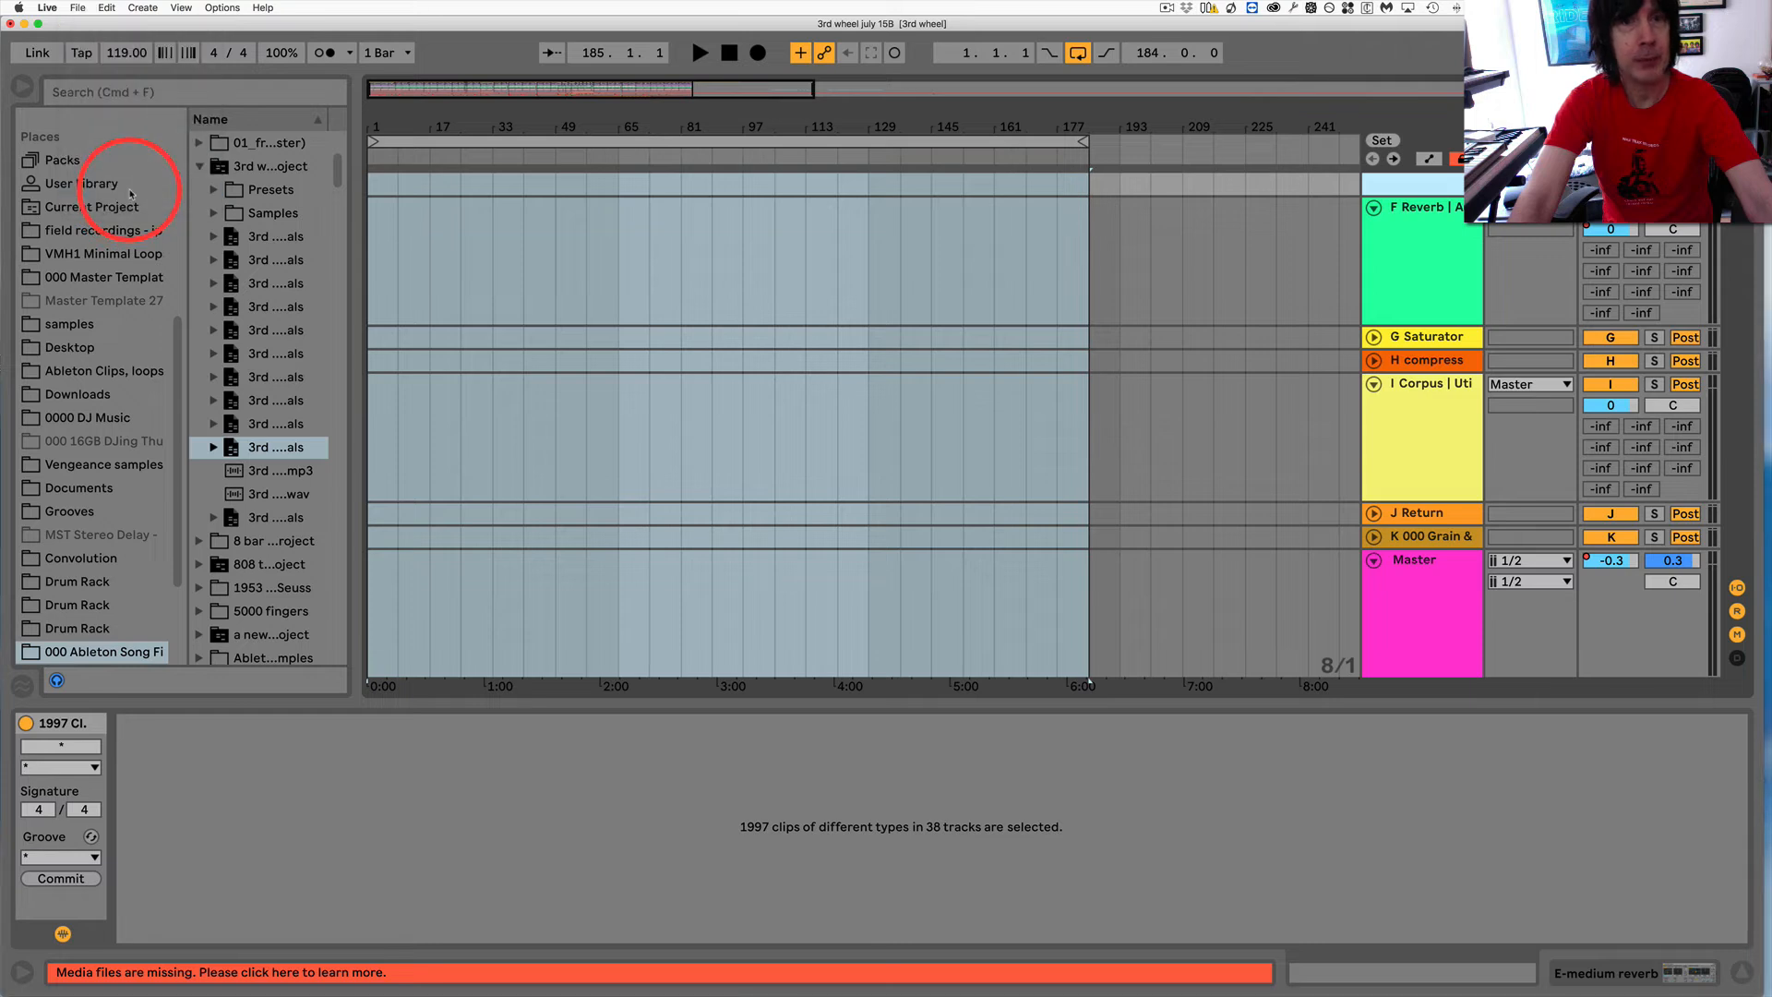
pyautogui.press('super+shift+r')
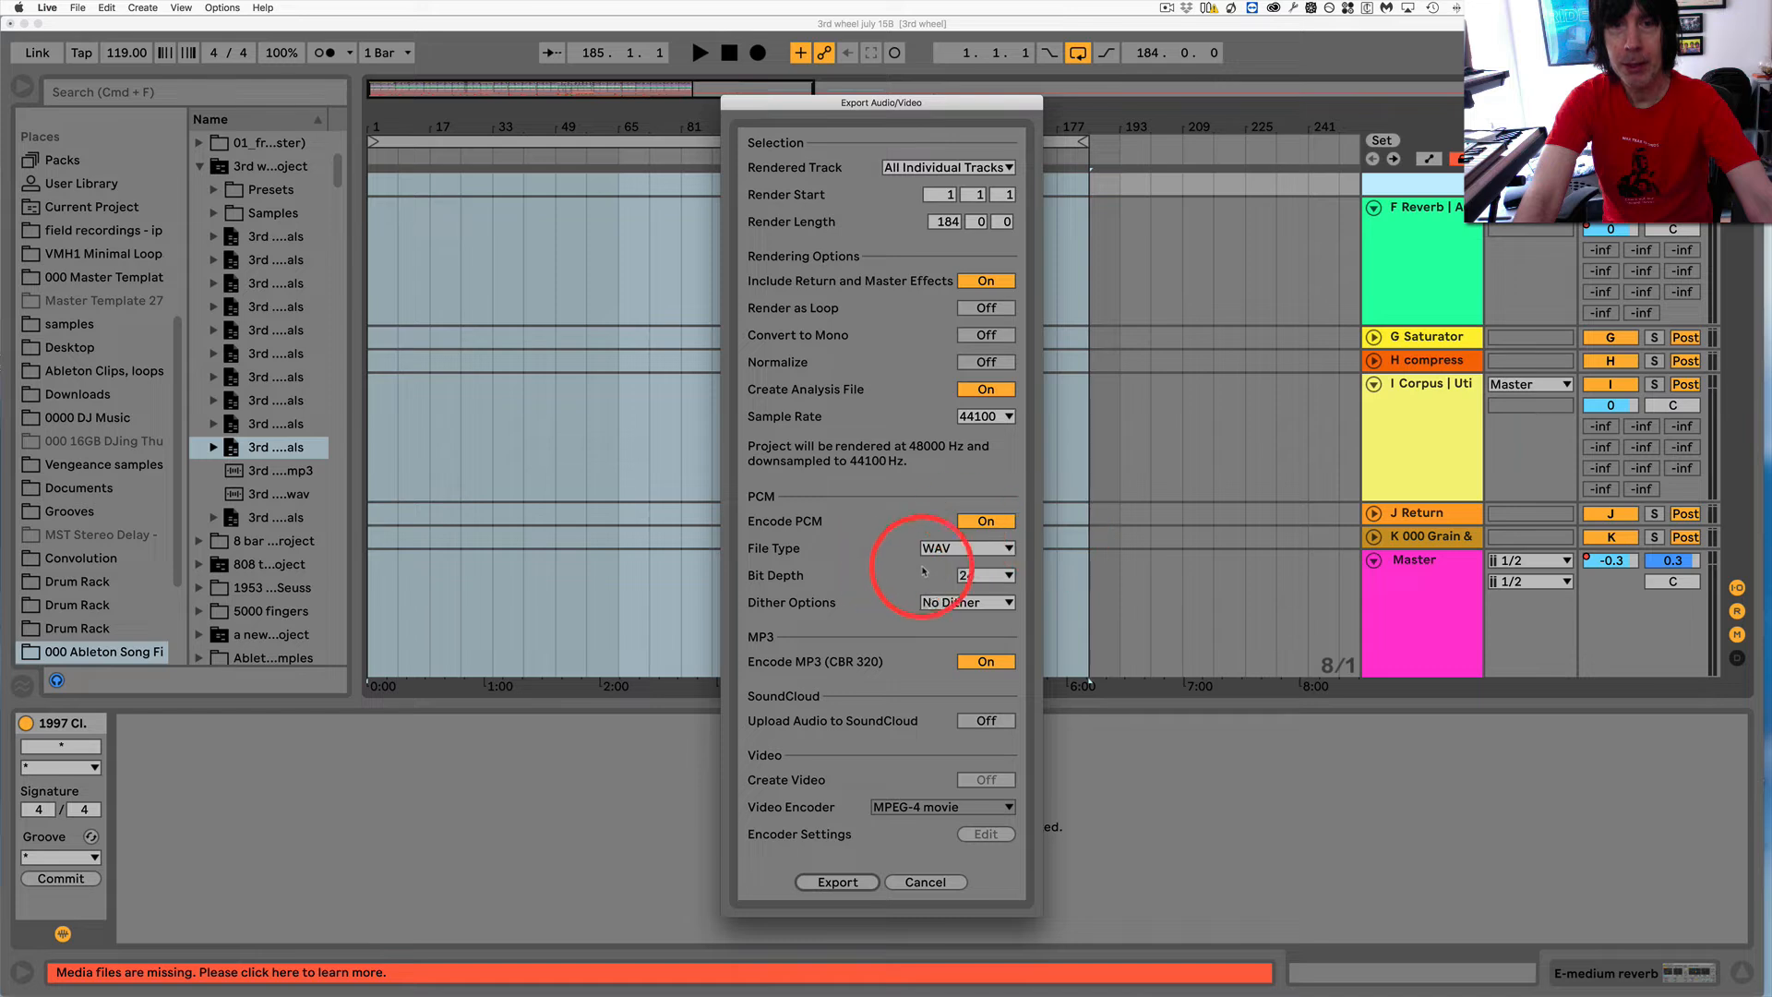
pyautogui.click(951, 550)
pyautogui.click(950, 552)
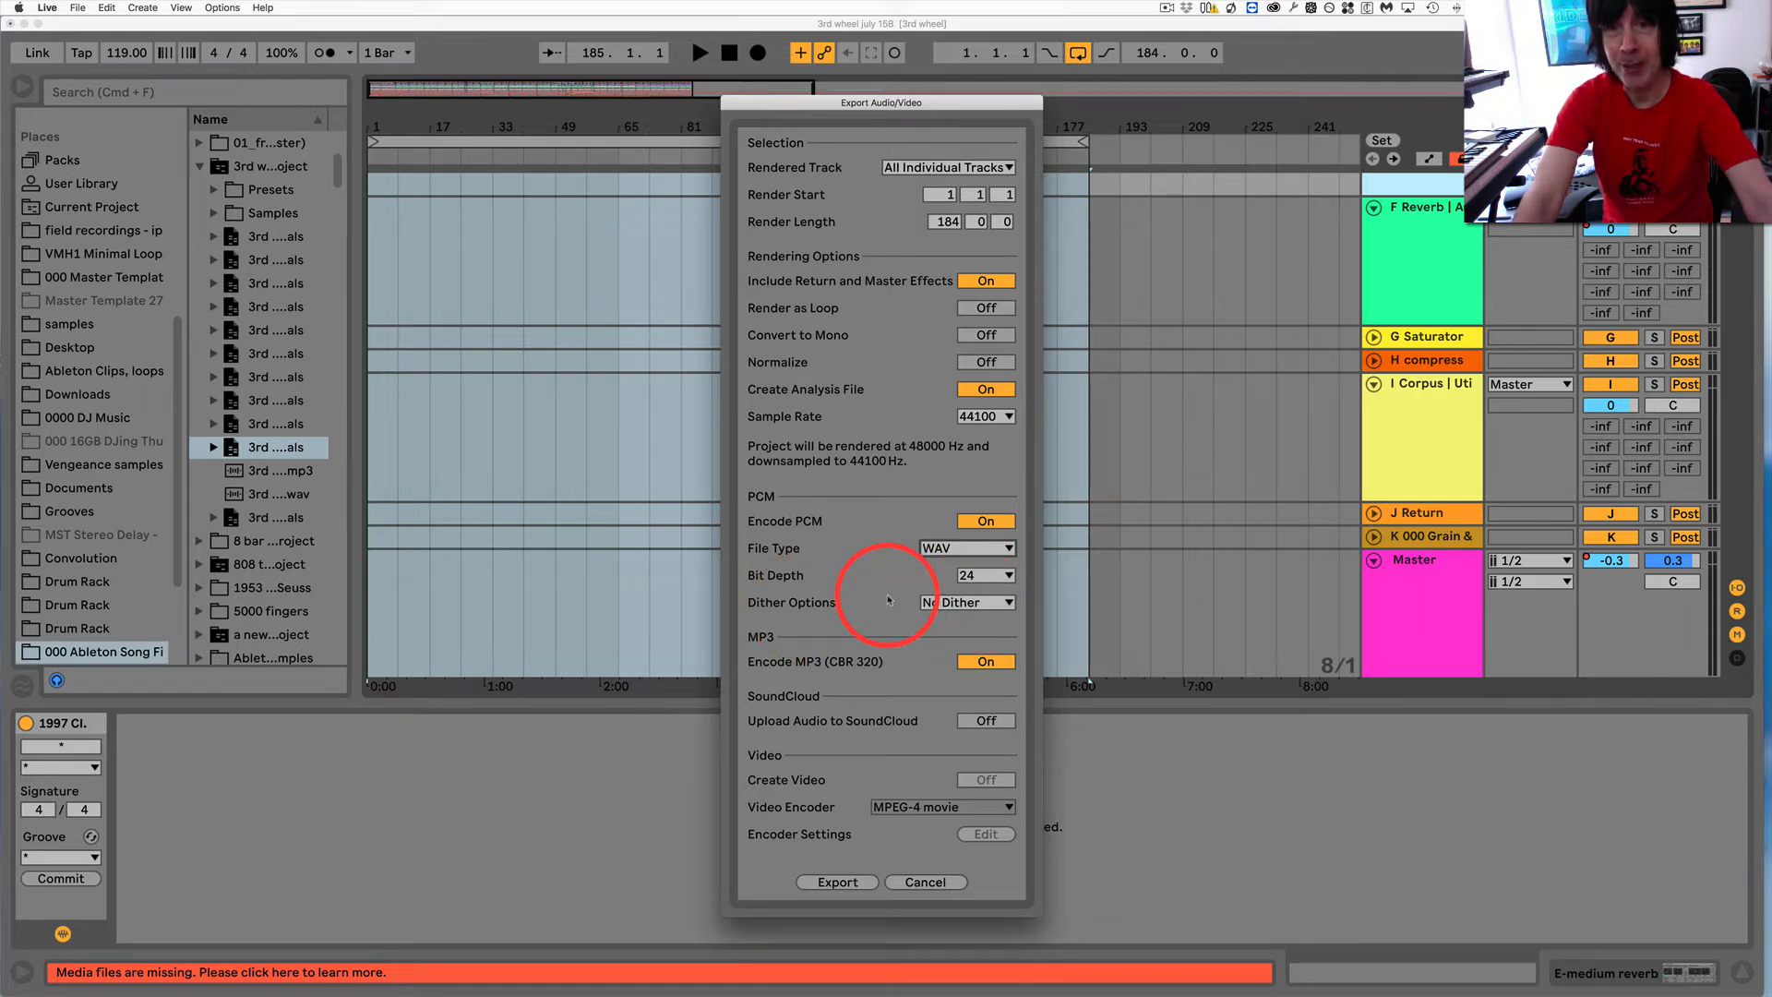
pyautogui.click(986, 660)
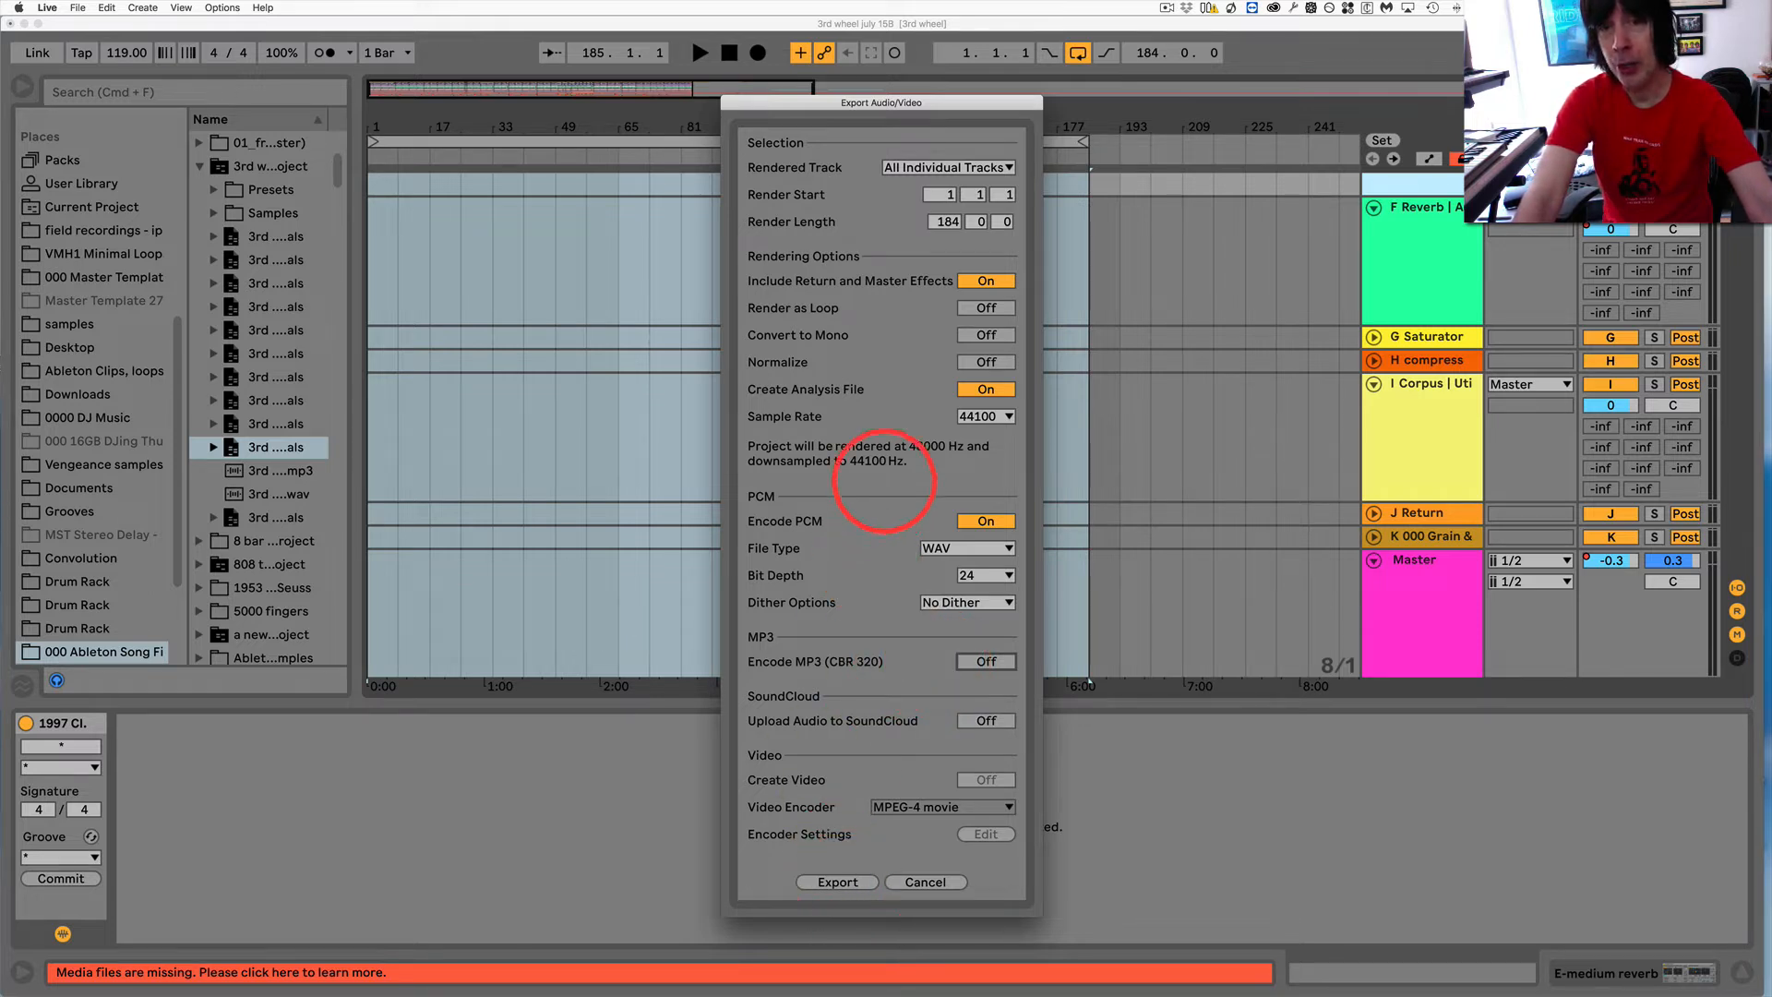
pyautogui.click(927, 883)
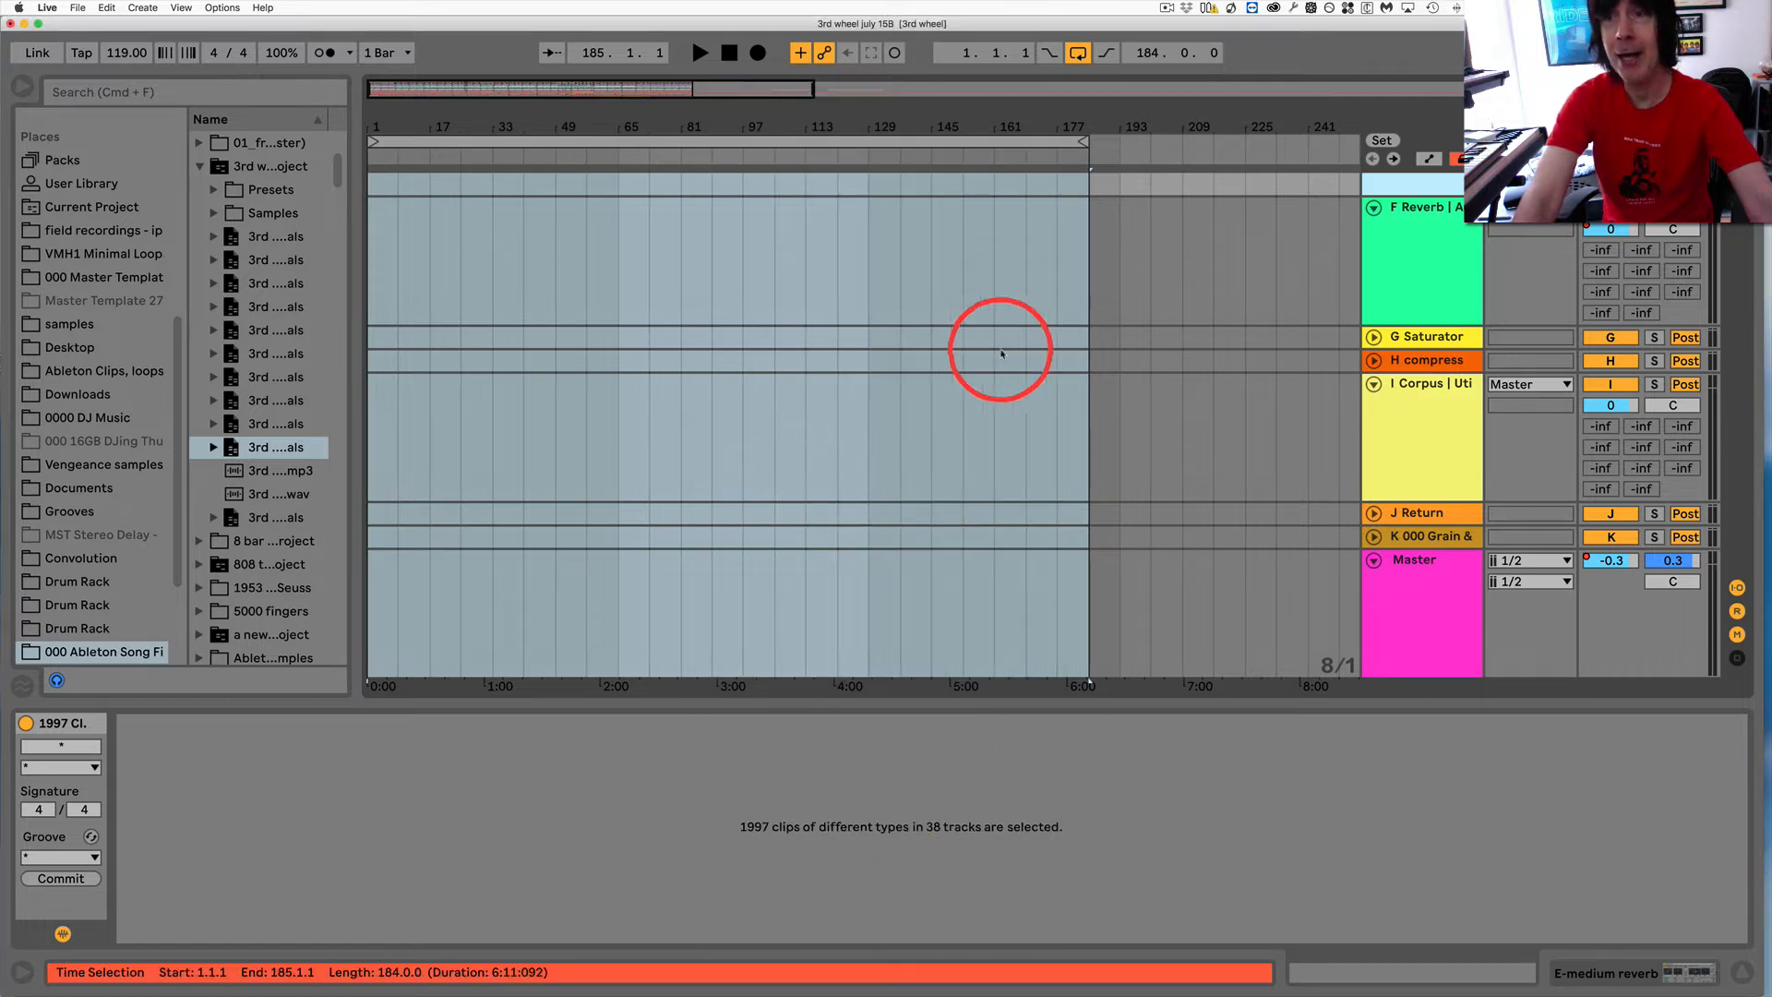
# Hide the return tracks from the arrangement
pyautogui.click(1449, 278)
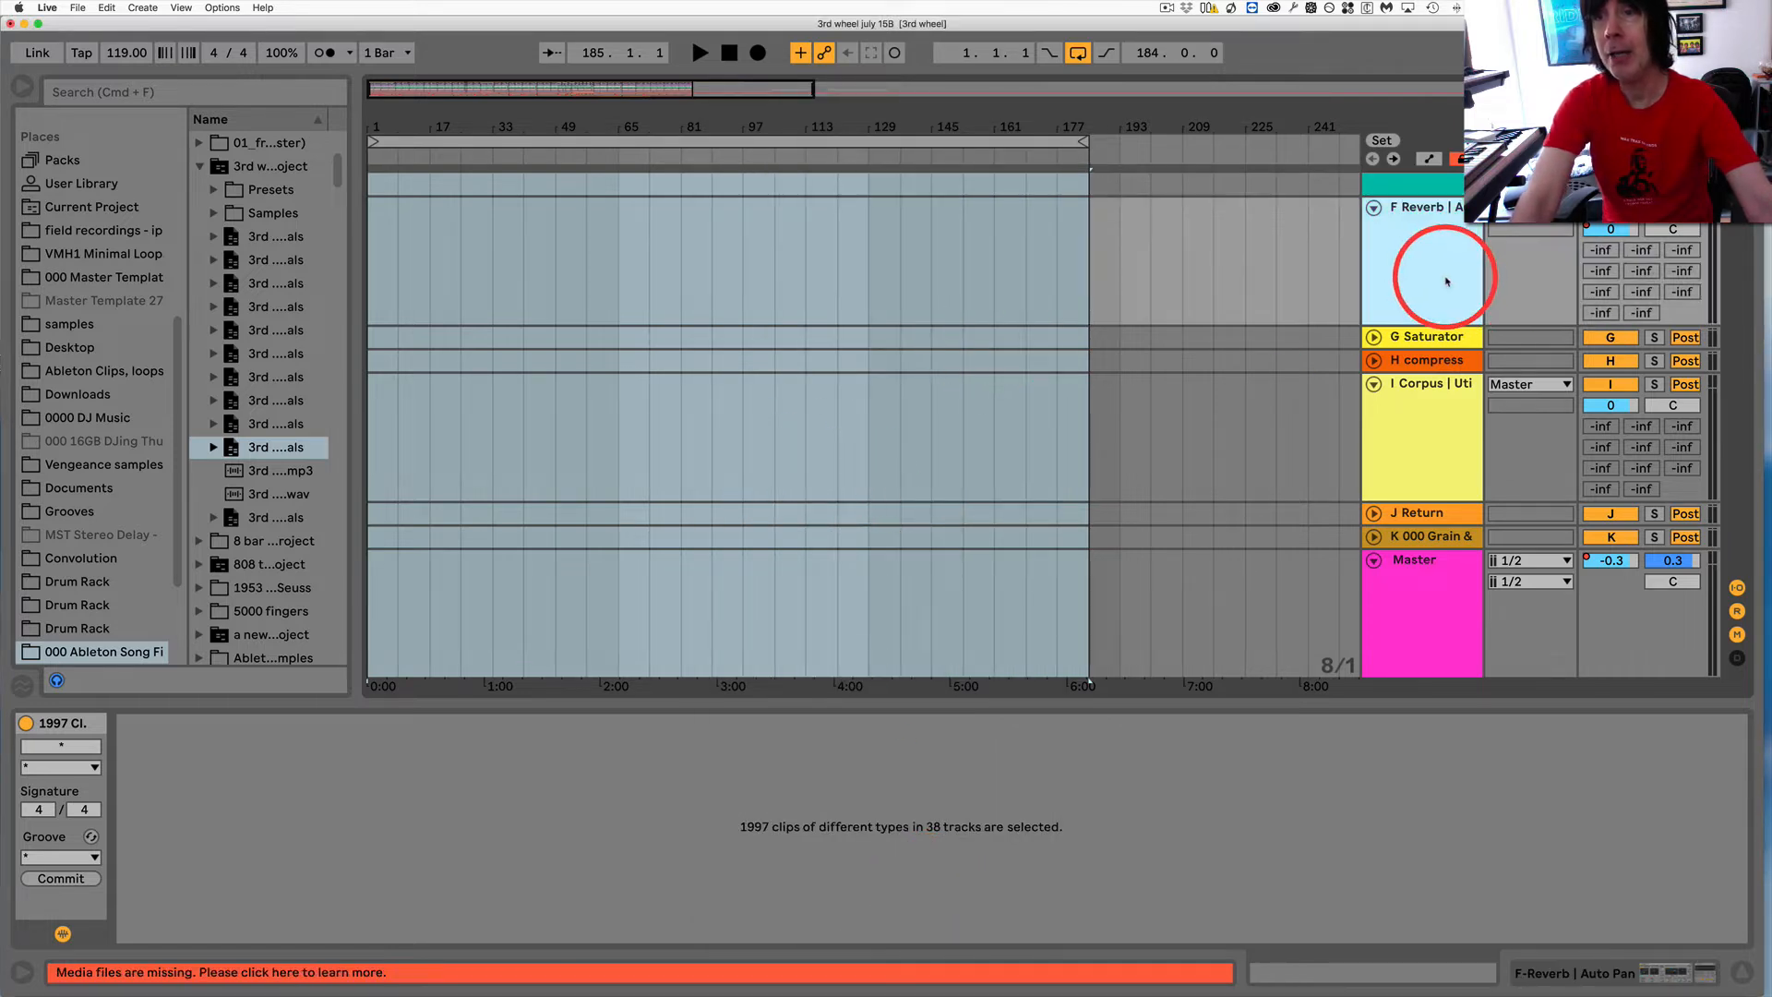
pyautogui.click(1735, 611)
pyautogui.scroll(4, 858, 333)
pyautogui.scroll(-4, 858, 334)
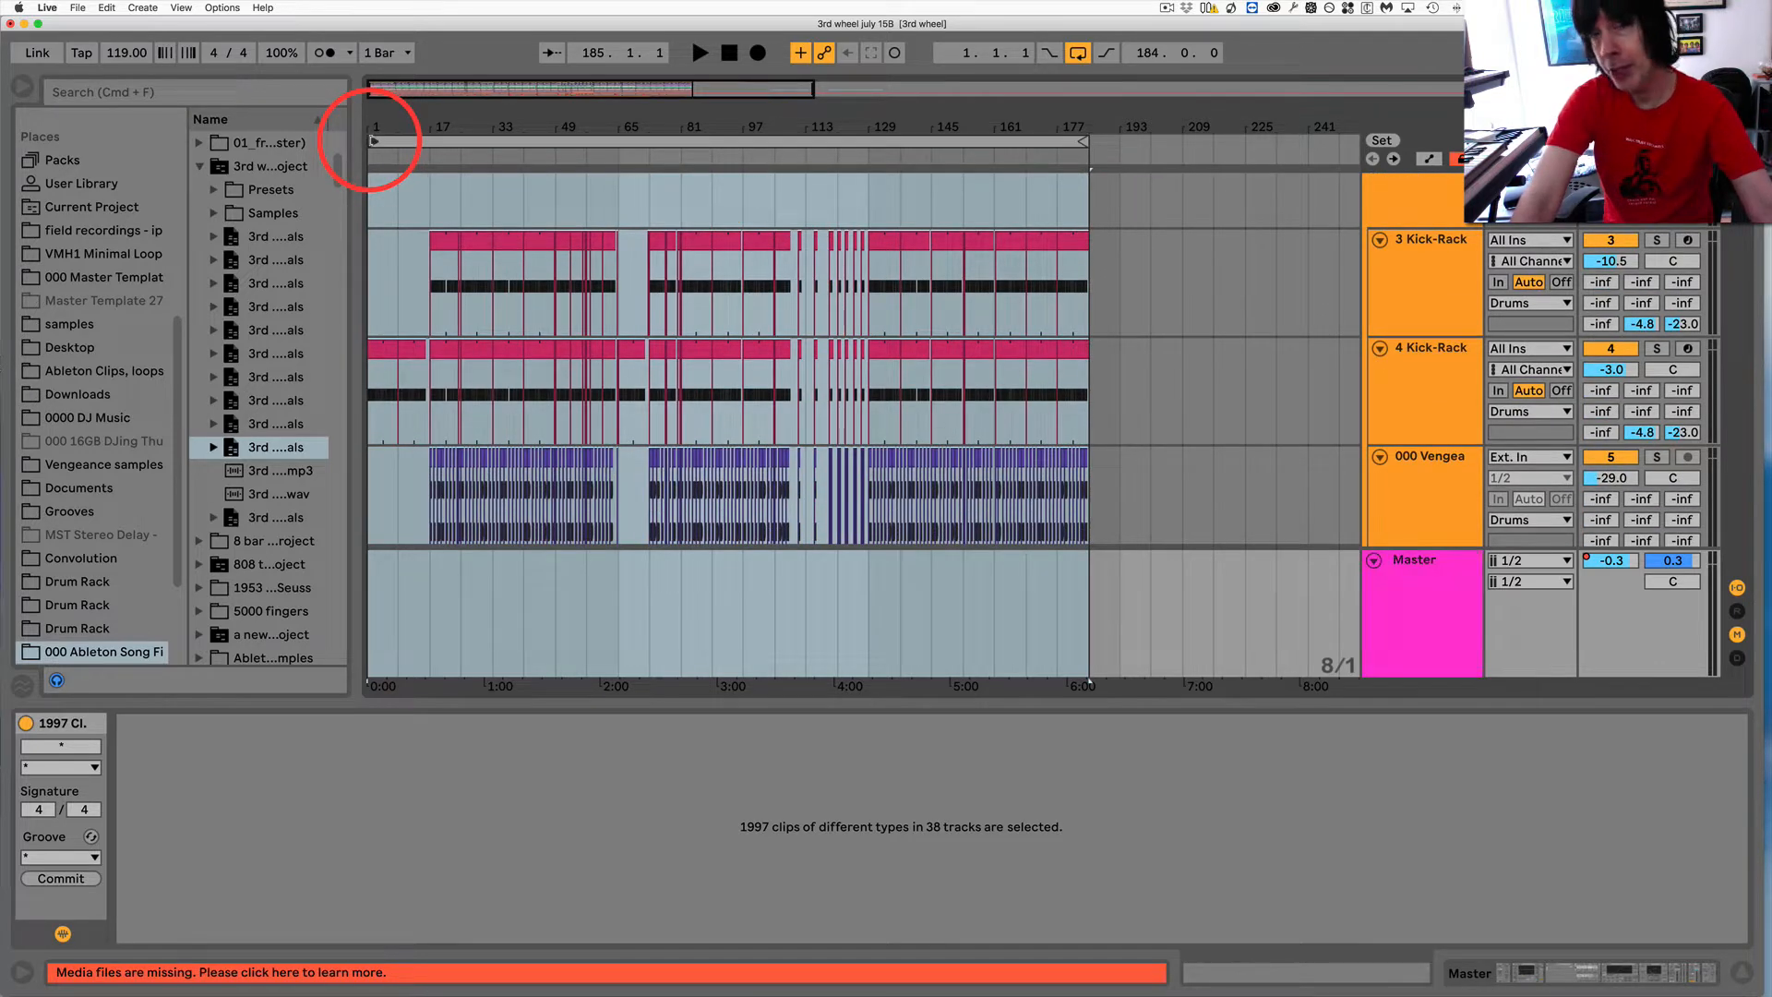
# Select the full loop range from bar 1 to bar 185 and examine the selected clips down the track list
pyautogui.click(496, 317)
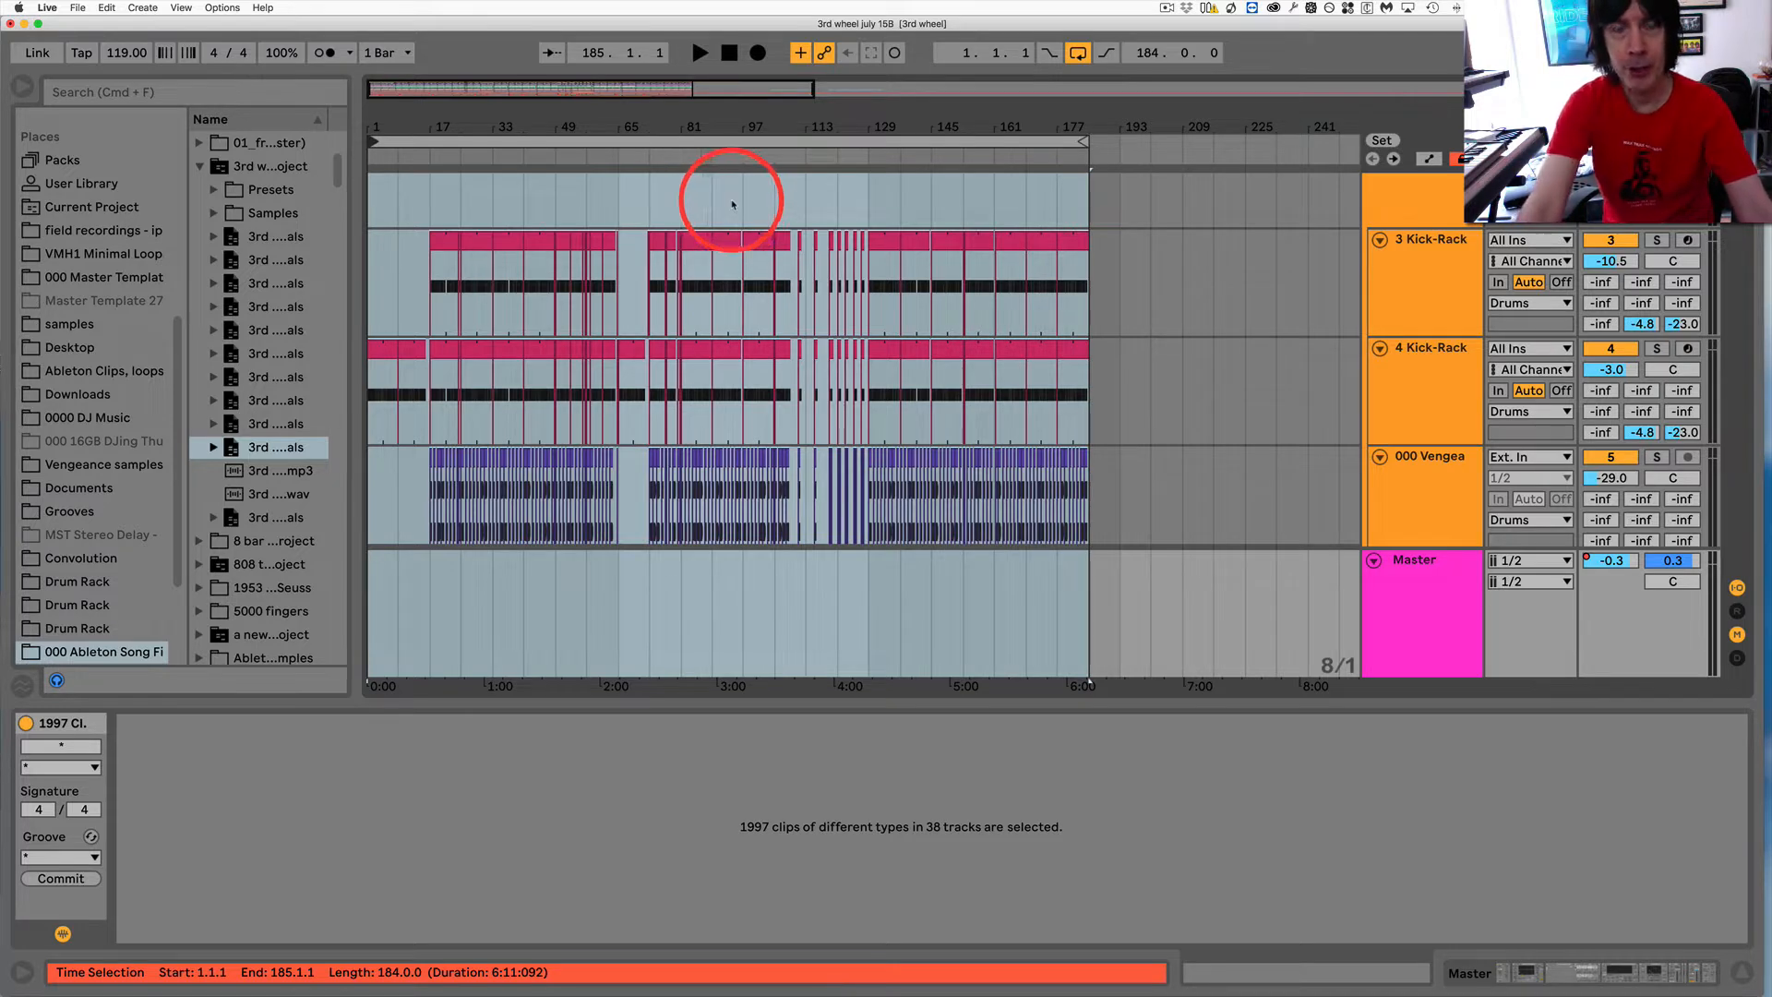
pyautogui.scroll(-1, 754, 293)
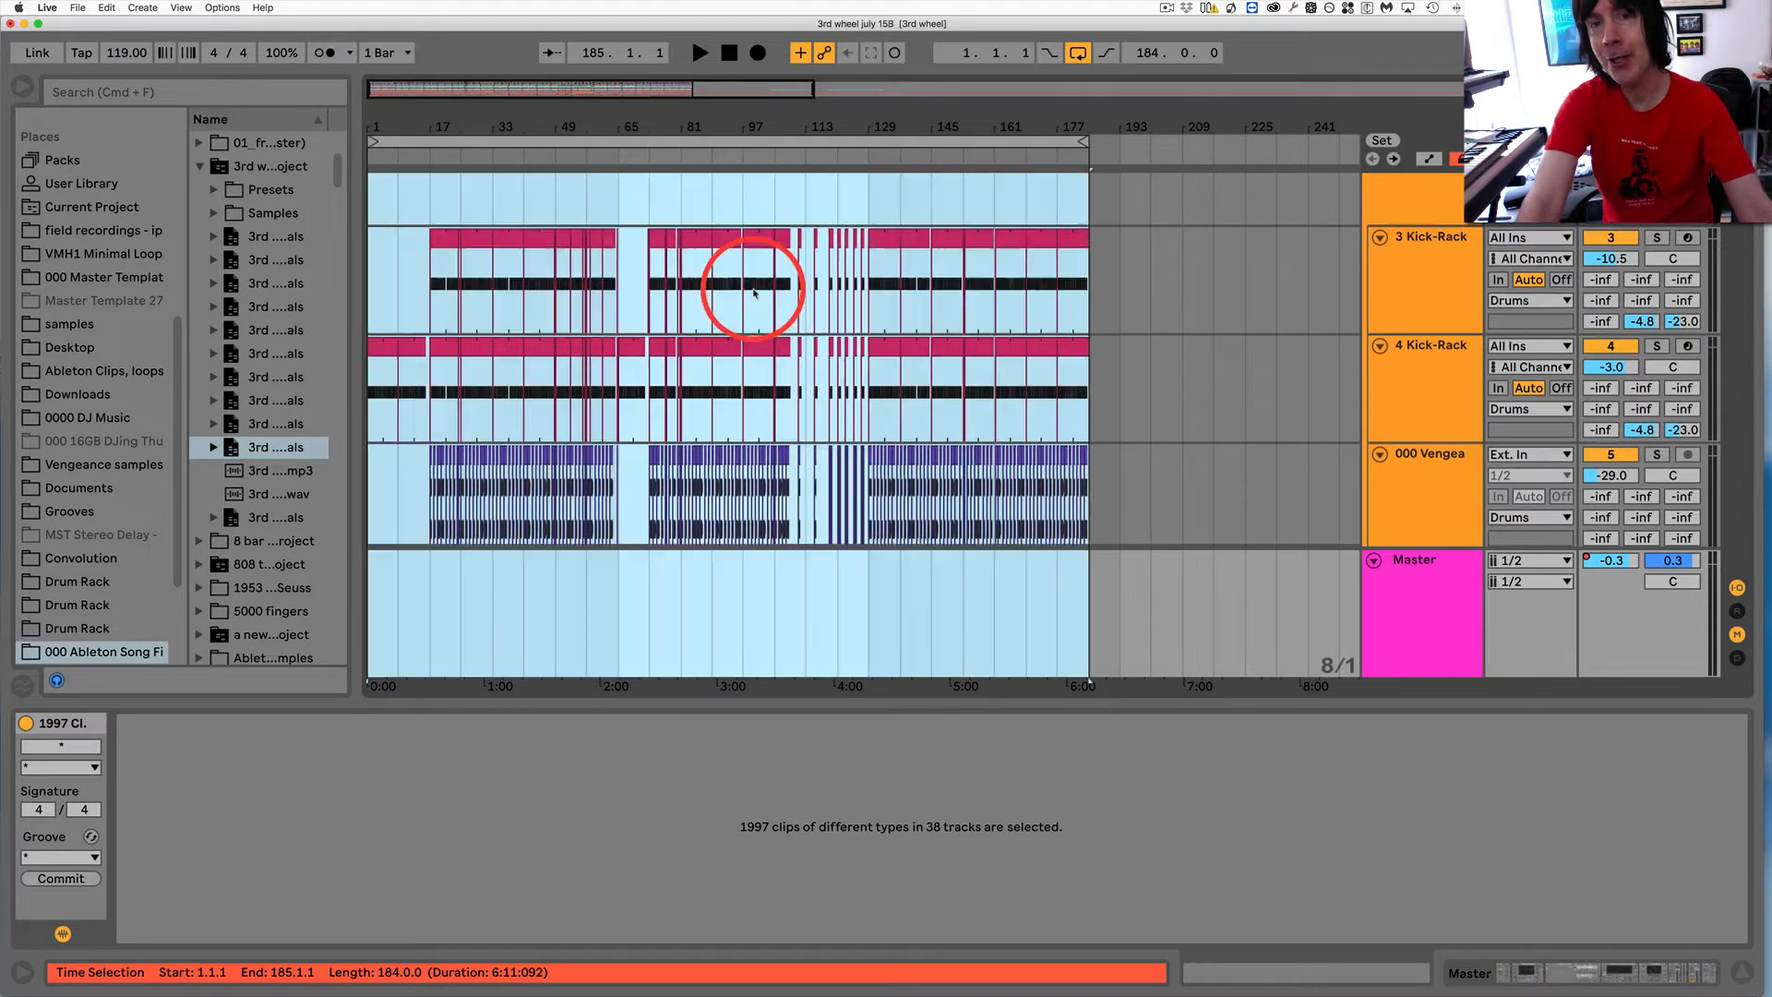
pyautogui.scroll(-15, 754, 292)
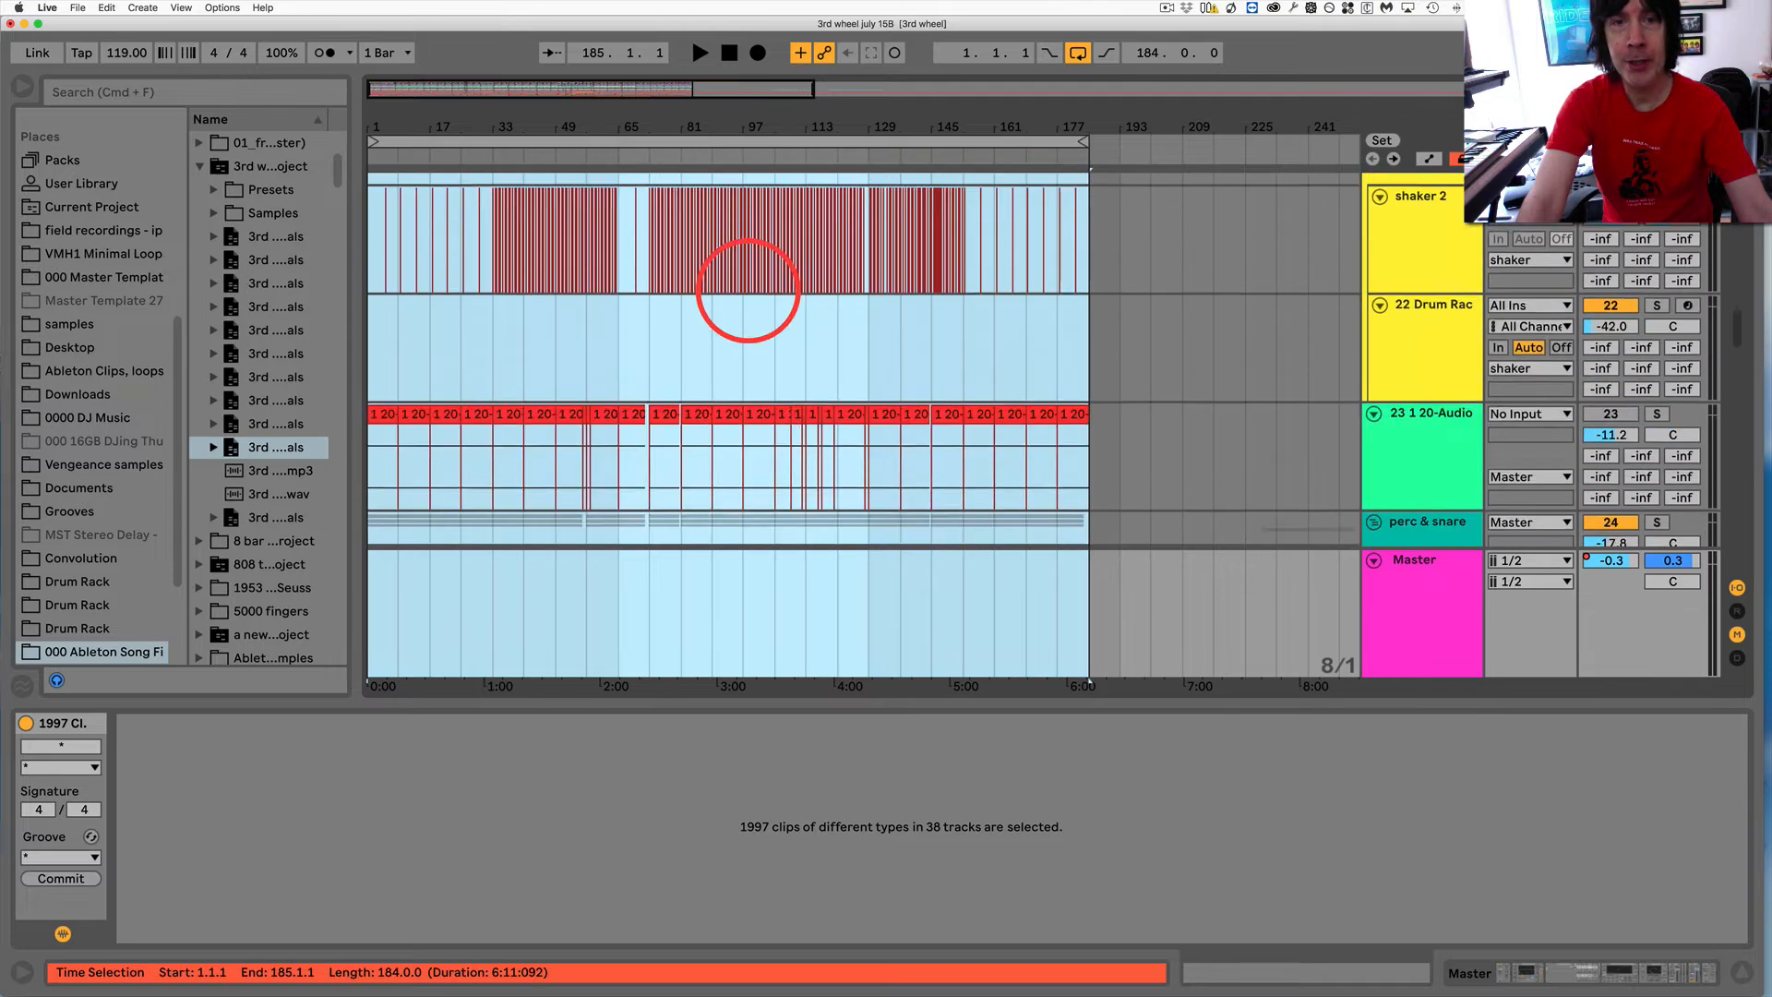
pyautogui.scroll(-8, 748, 291)
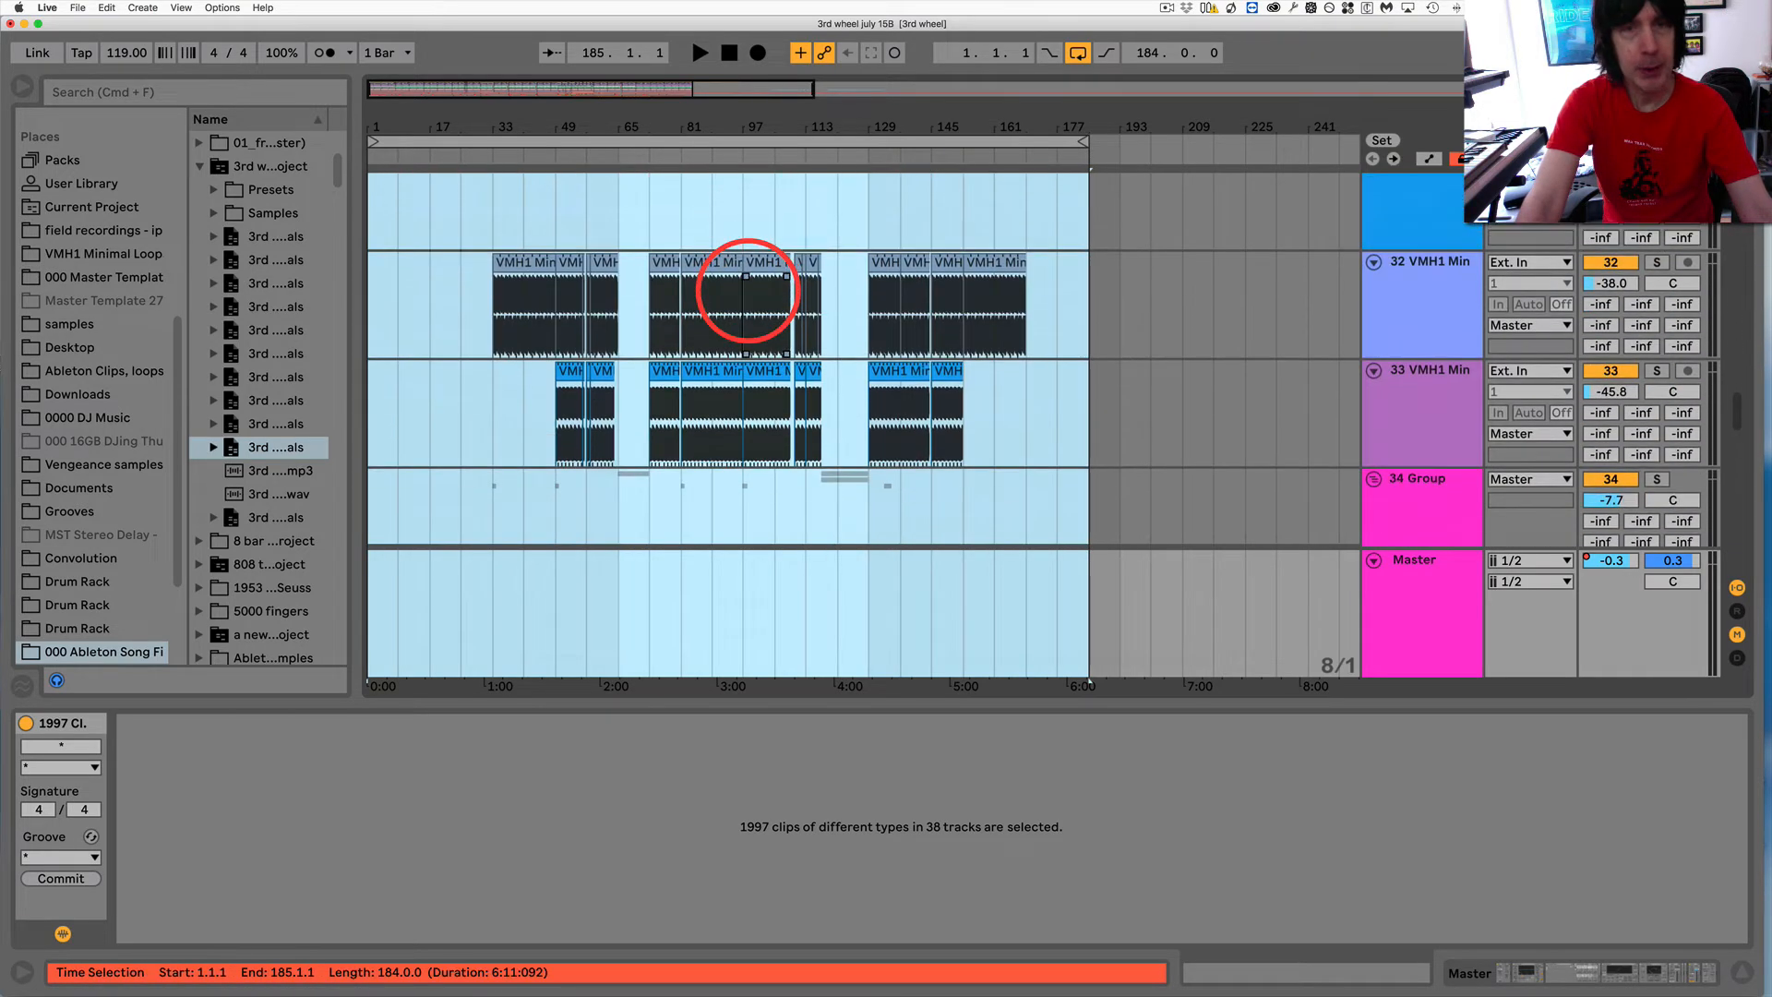
pyautogui.scroll(20, 743, 288)
pyautogui.scroll(4, 310, 167)
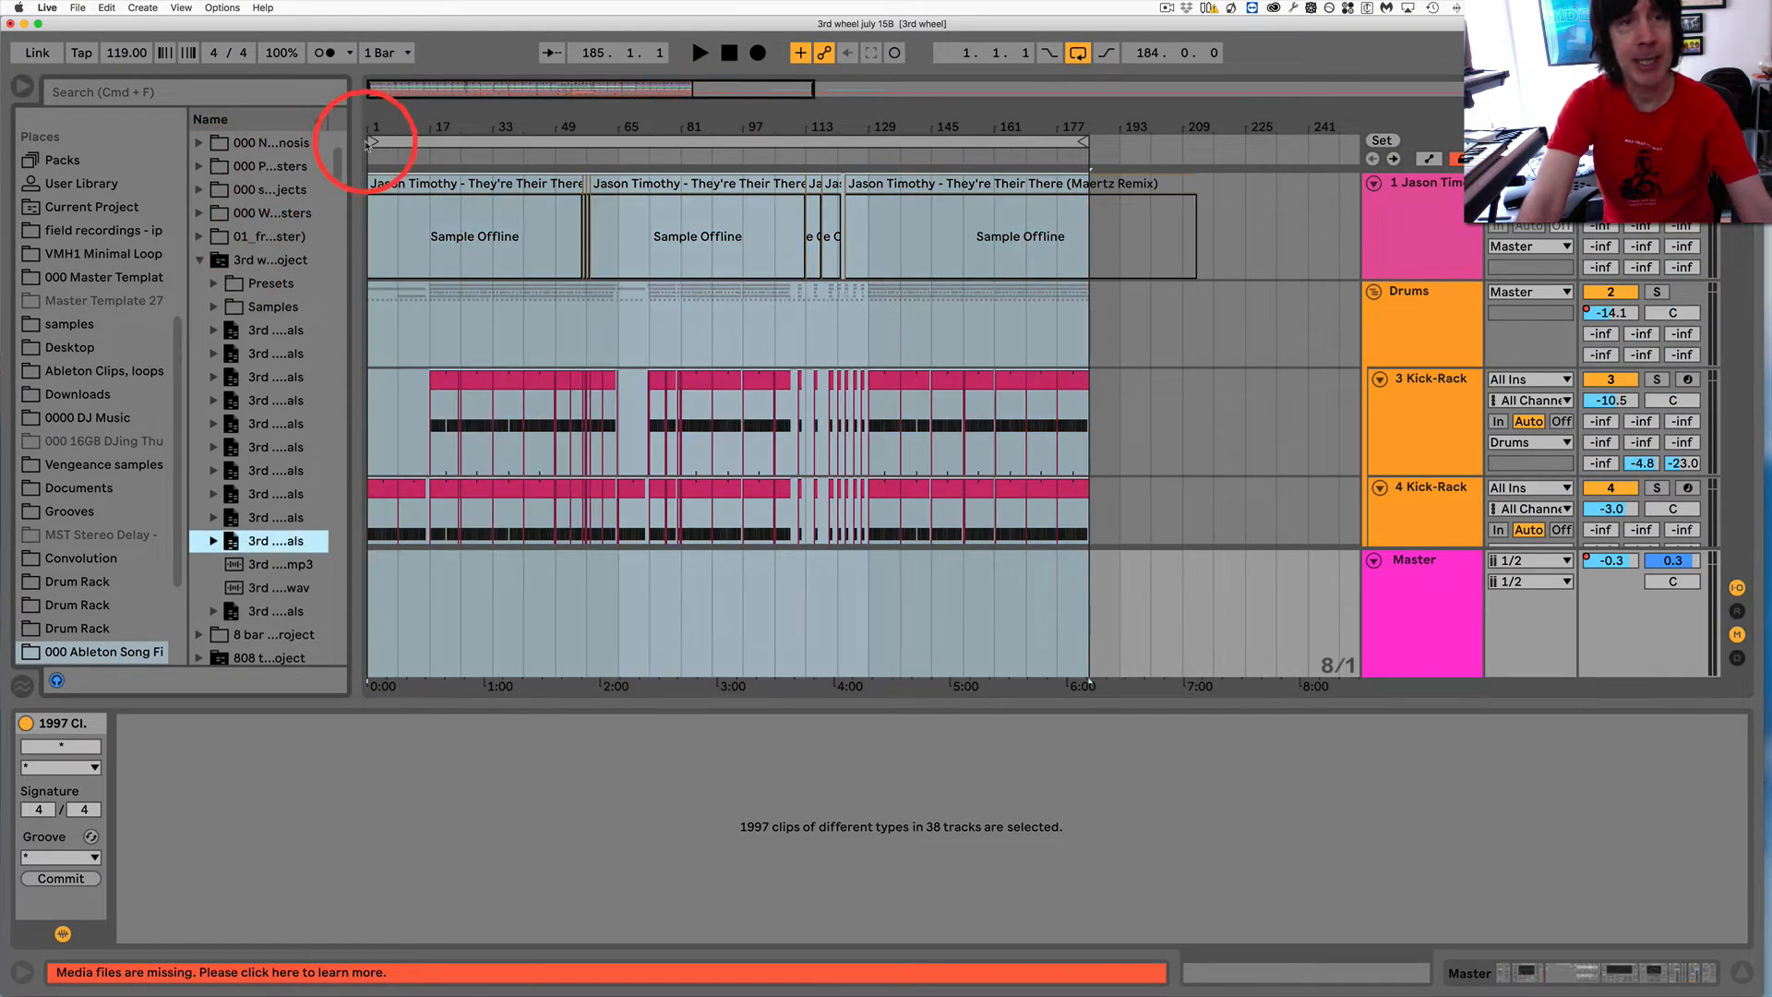
# Shorten the loop range to the 16 bars from 89 to 105, select its contents, and review the clips down to the last track
pyautogui.moveTo(372, 141); pyautogui.dragTo(716, 142)
pyautogui.moveTo(1090, 142); pyautogui.dragTo(777, 145)
pyautogui.scroll(-10, 716, 294)
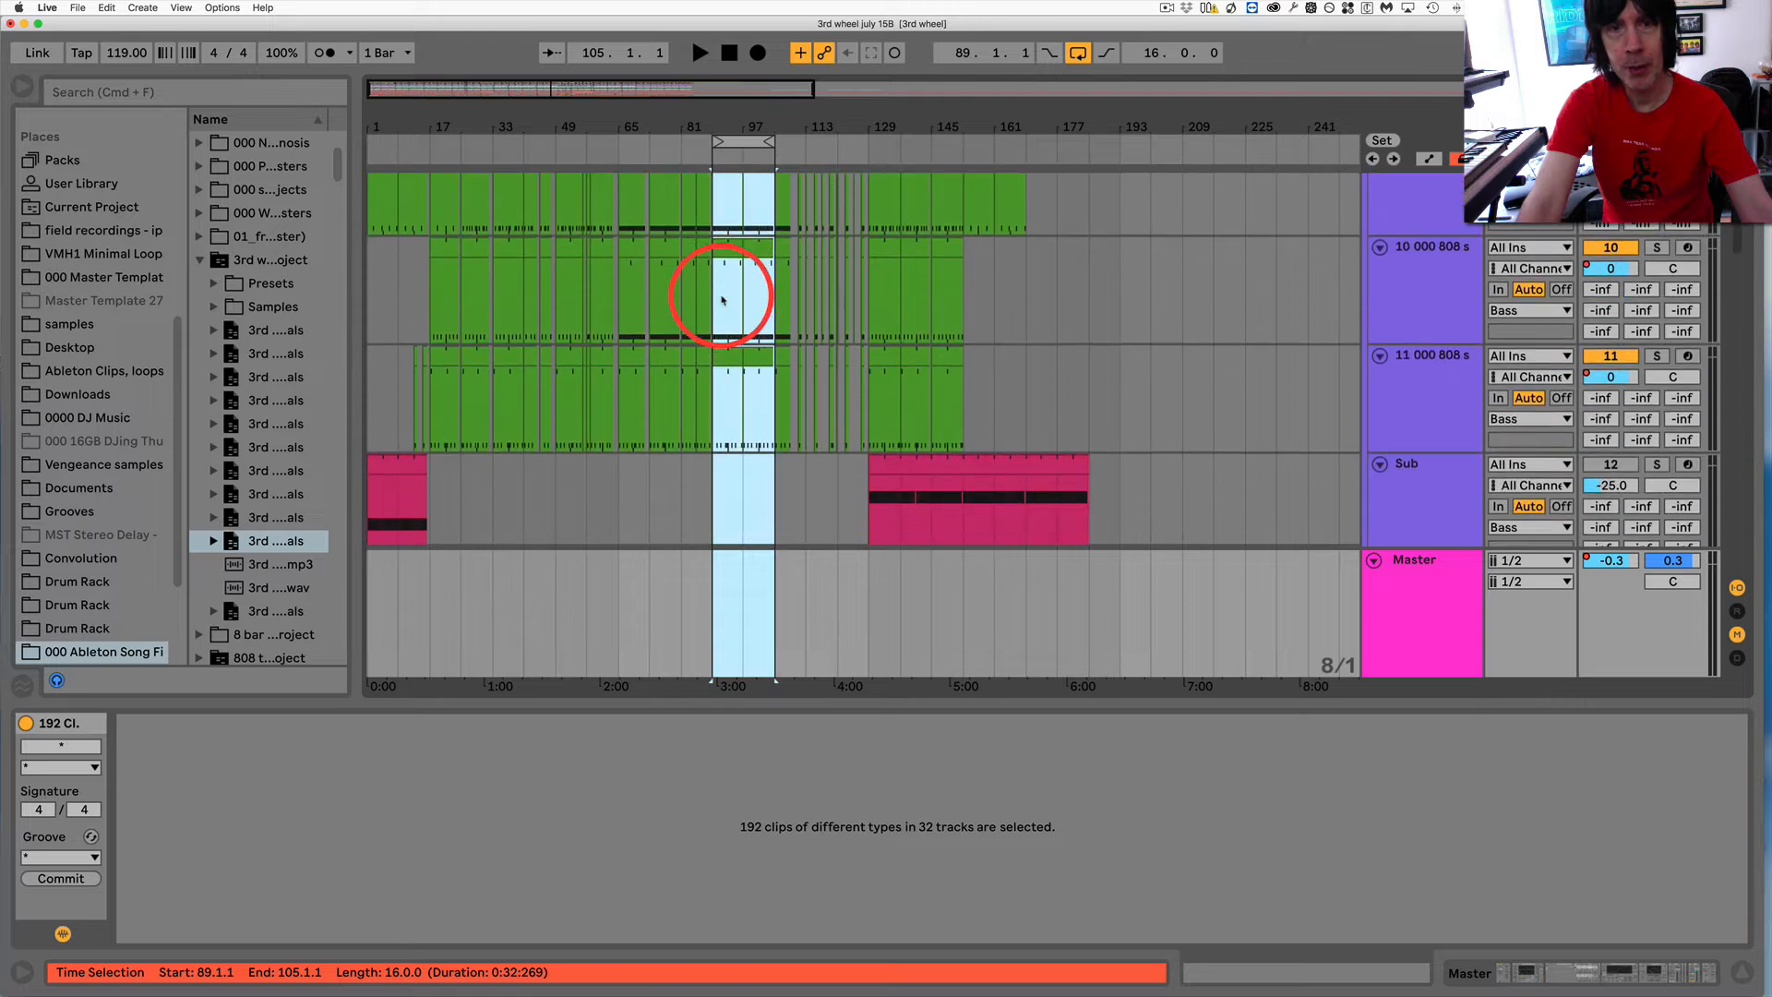
pyautogui.scroll(-8, 720, 300)
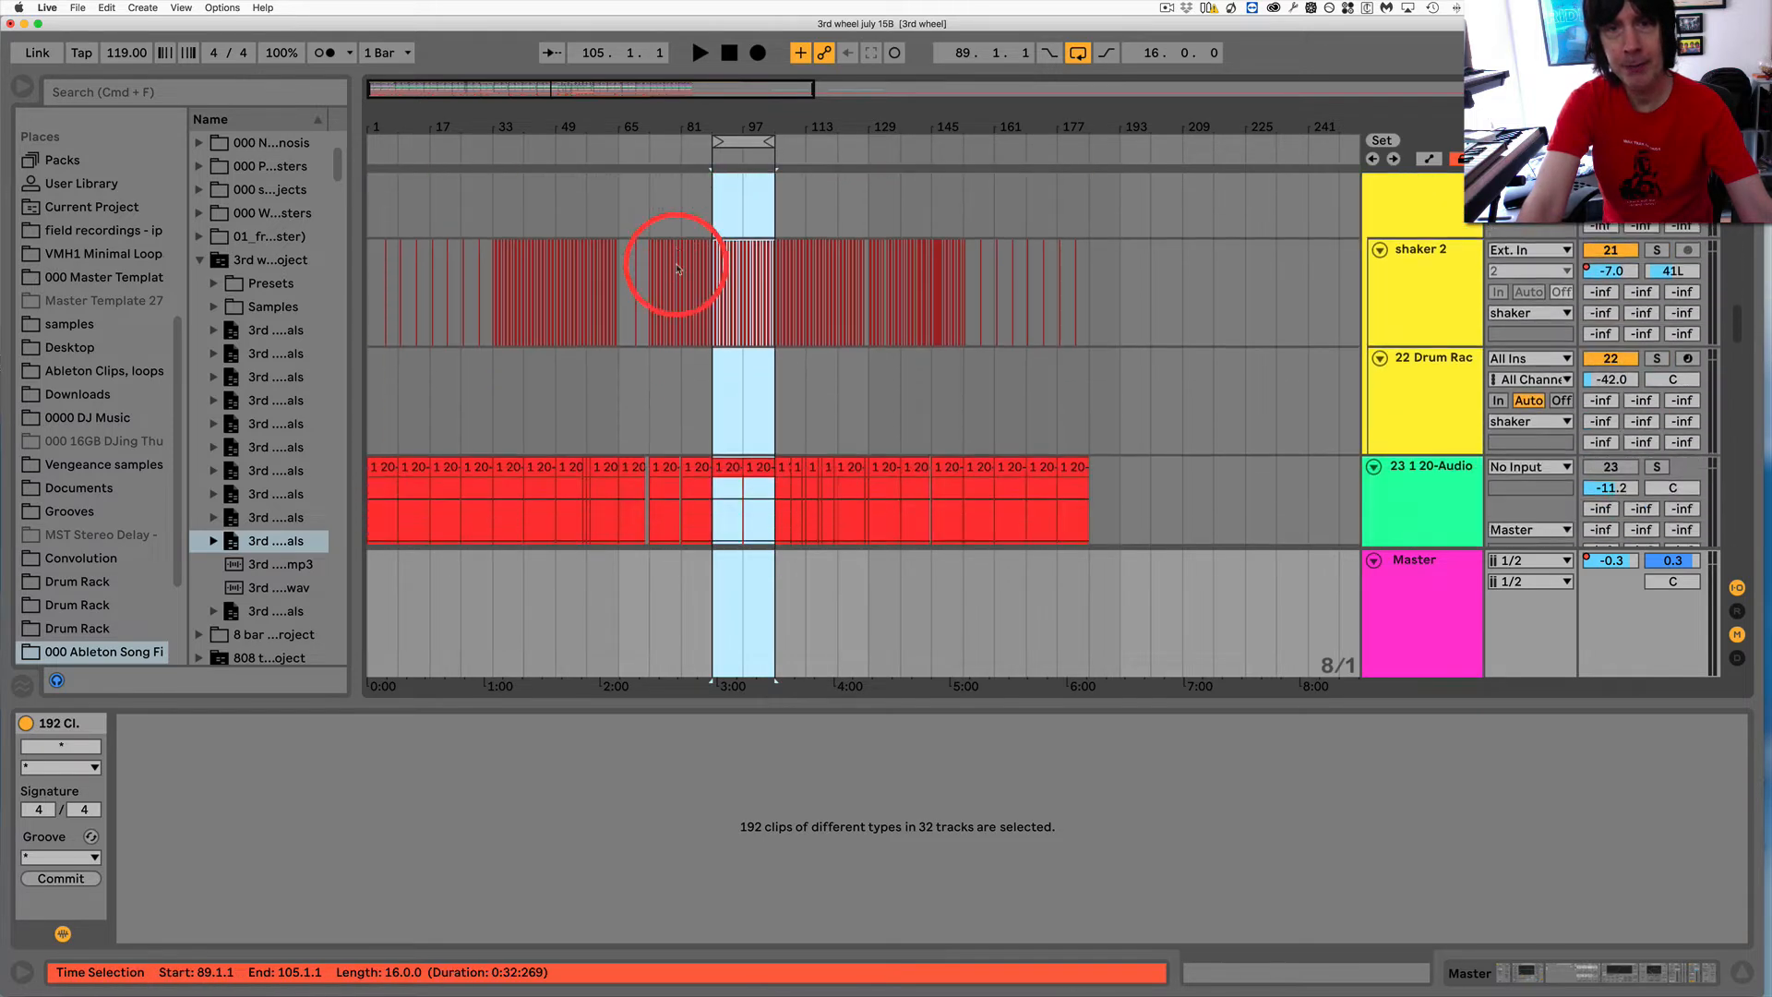
pyautogui.scroll(-10, 717, 302)
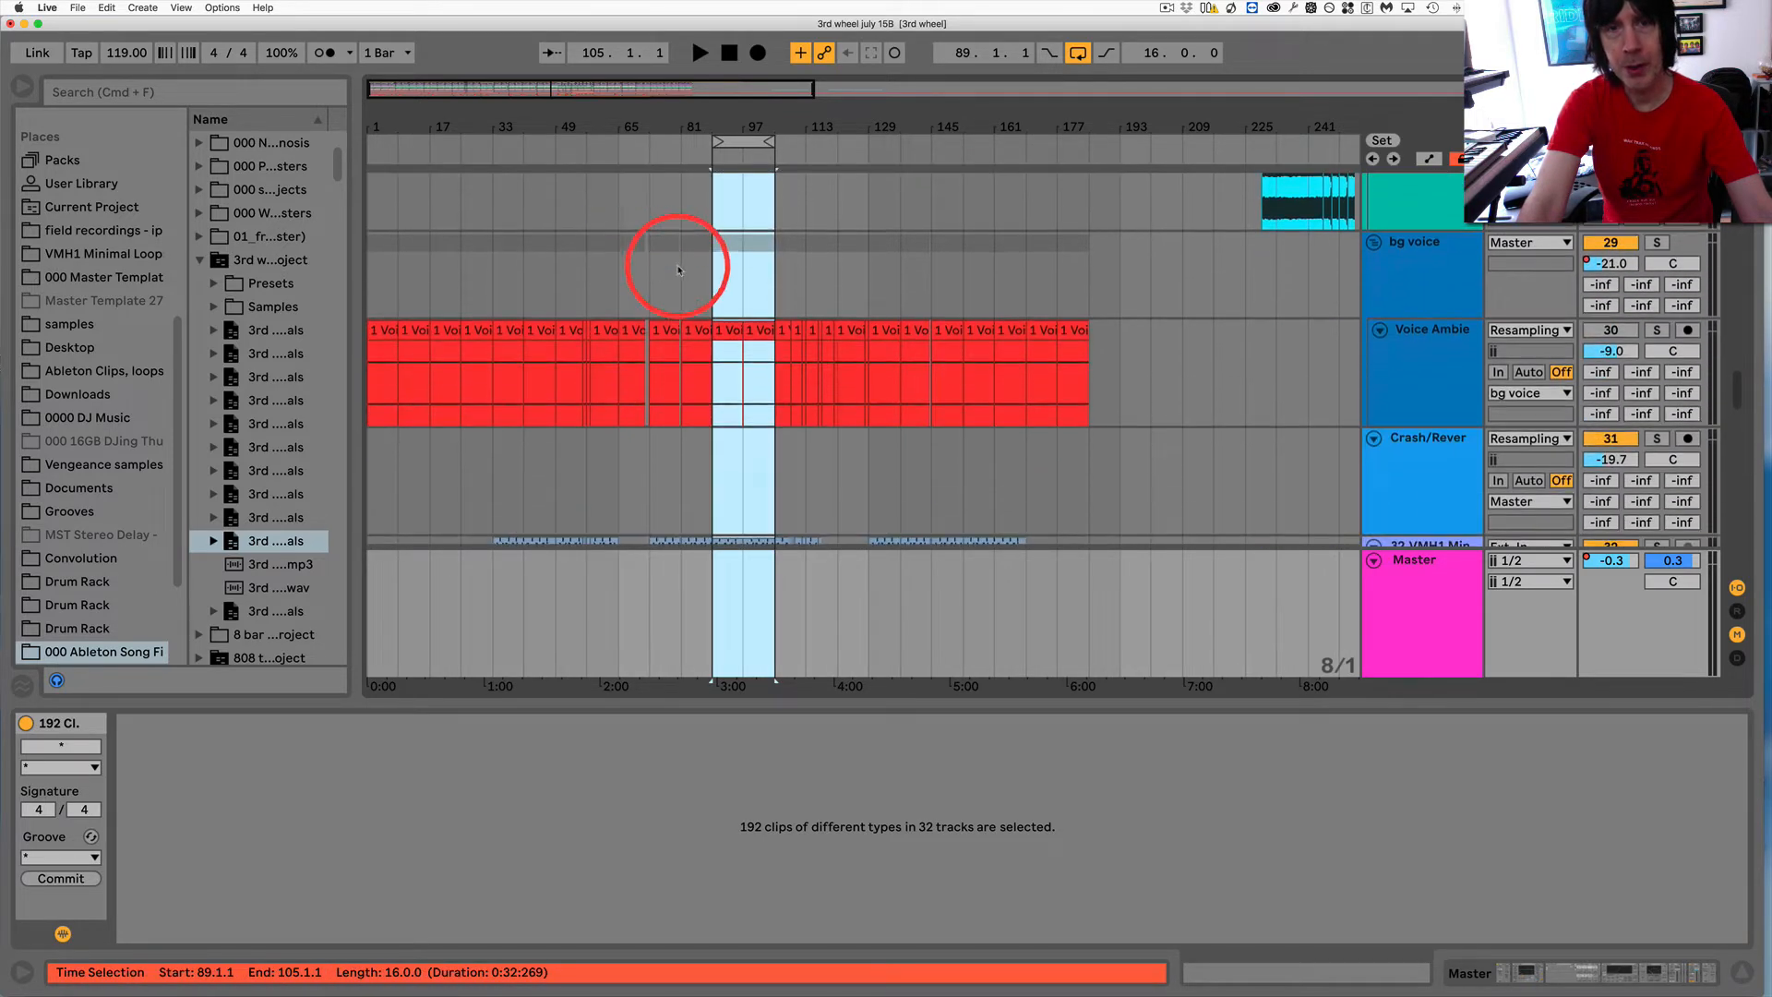
pyautogui.scroll(-10, 729, 314)
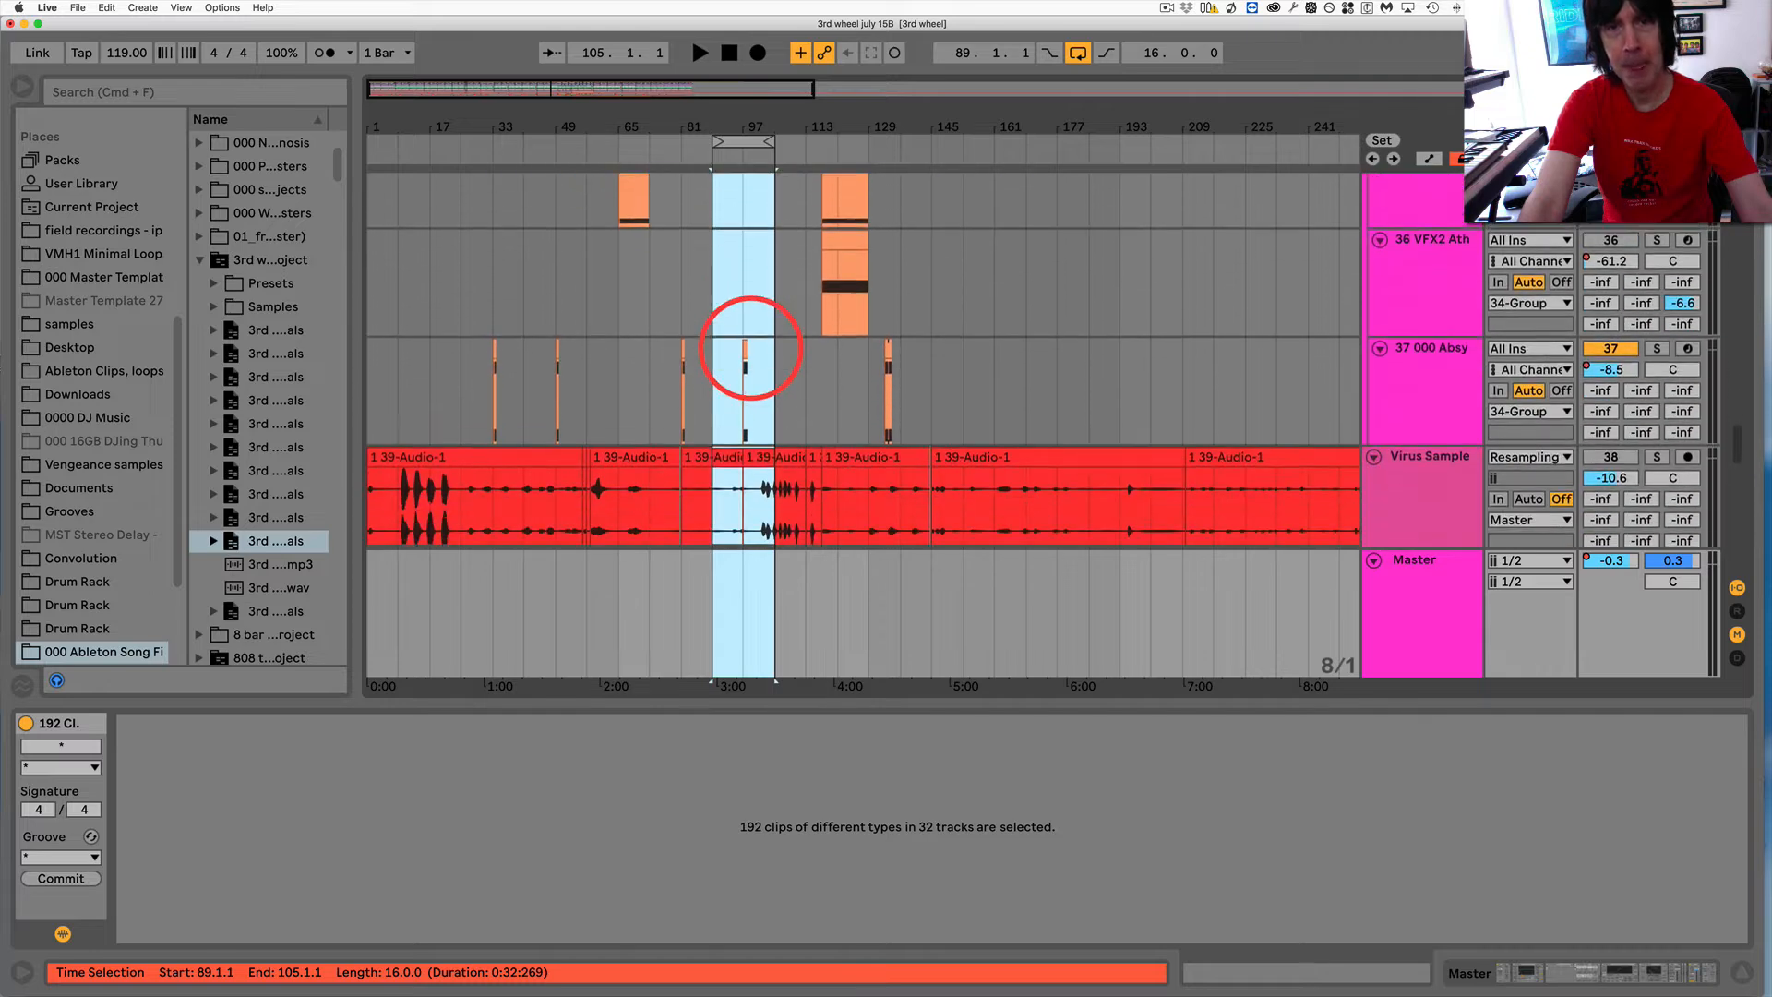
pyautogui.scroll(-10, 751, 348)
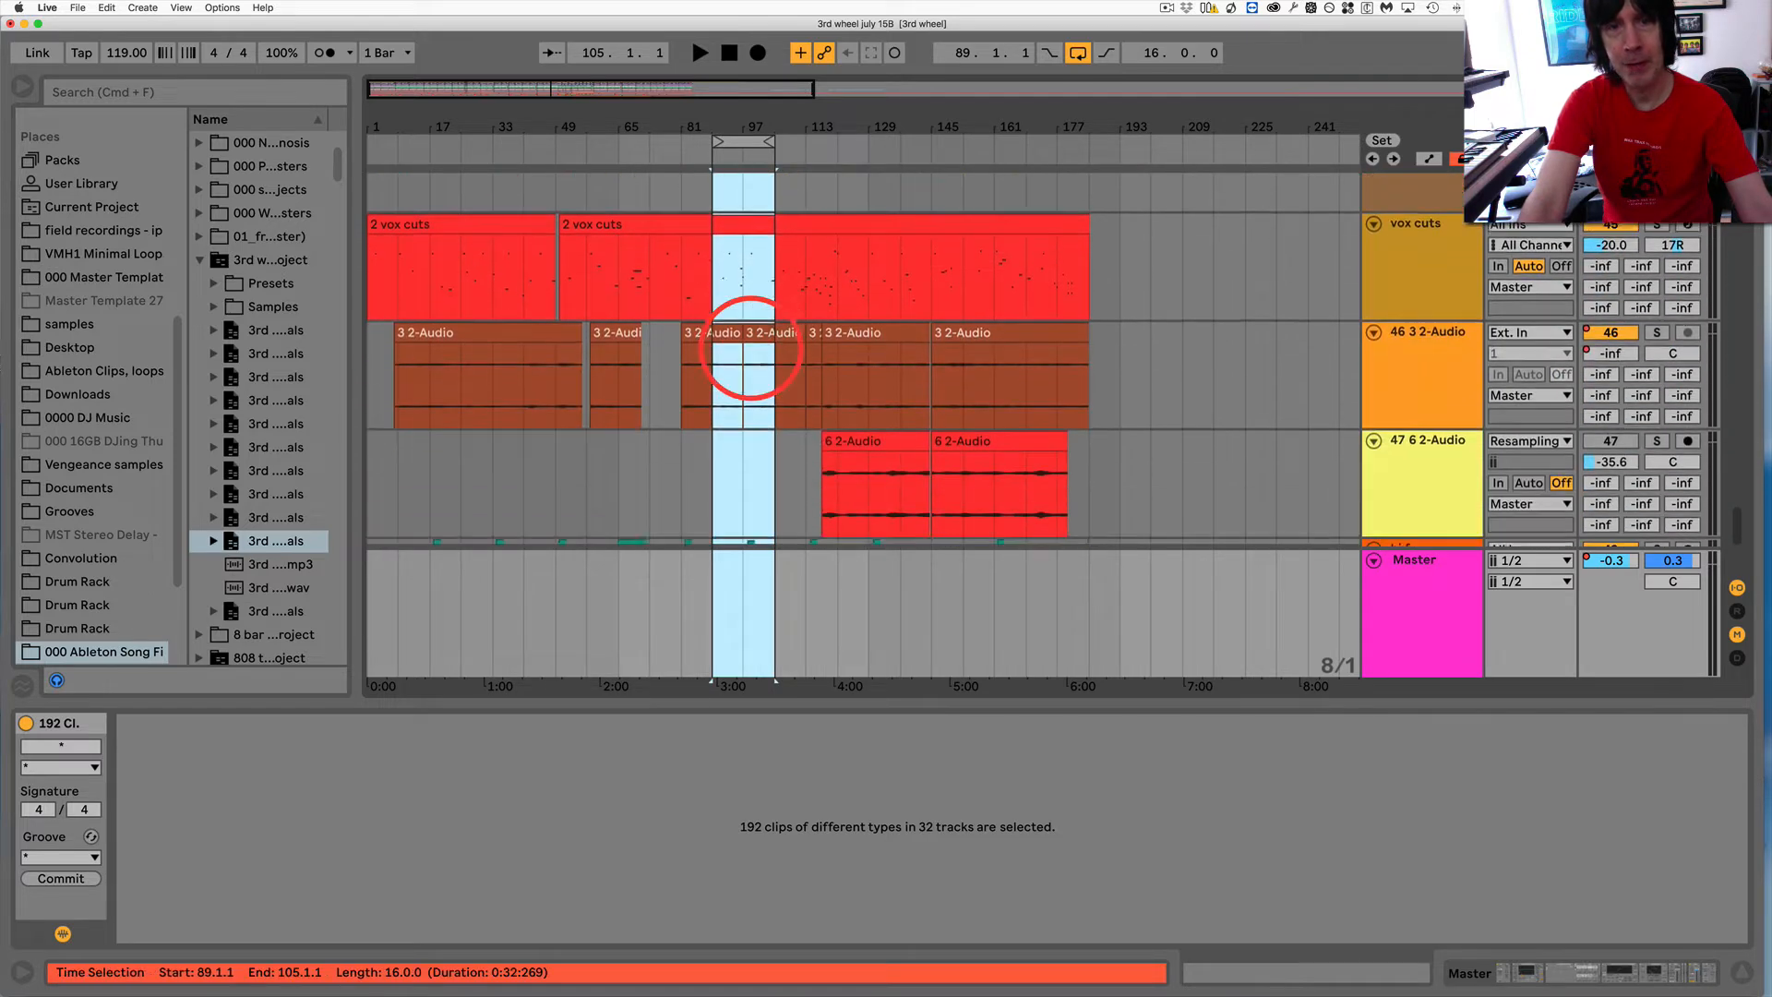
pyautogui.scroll(-2, 751, 348)
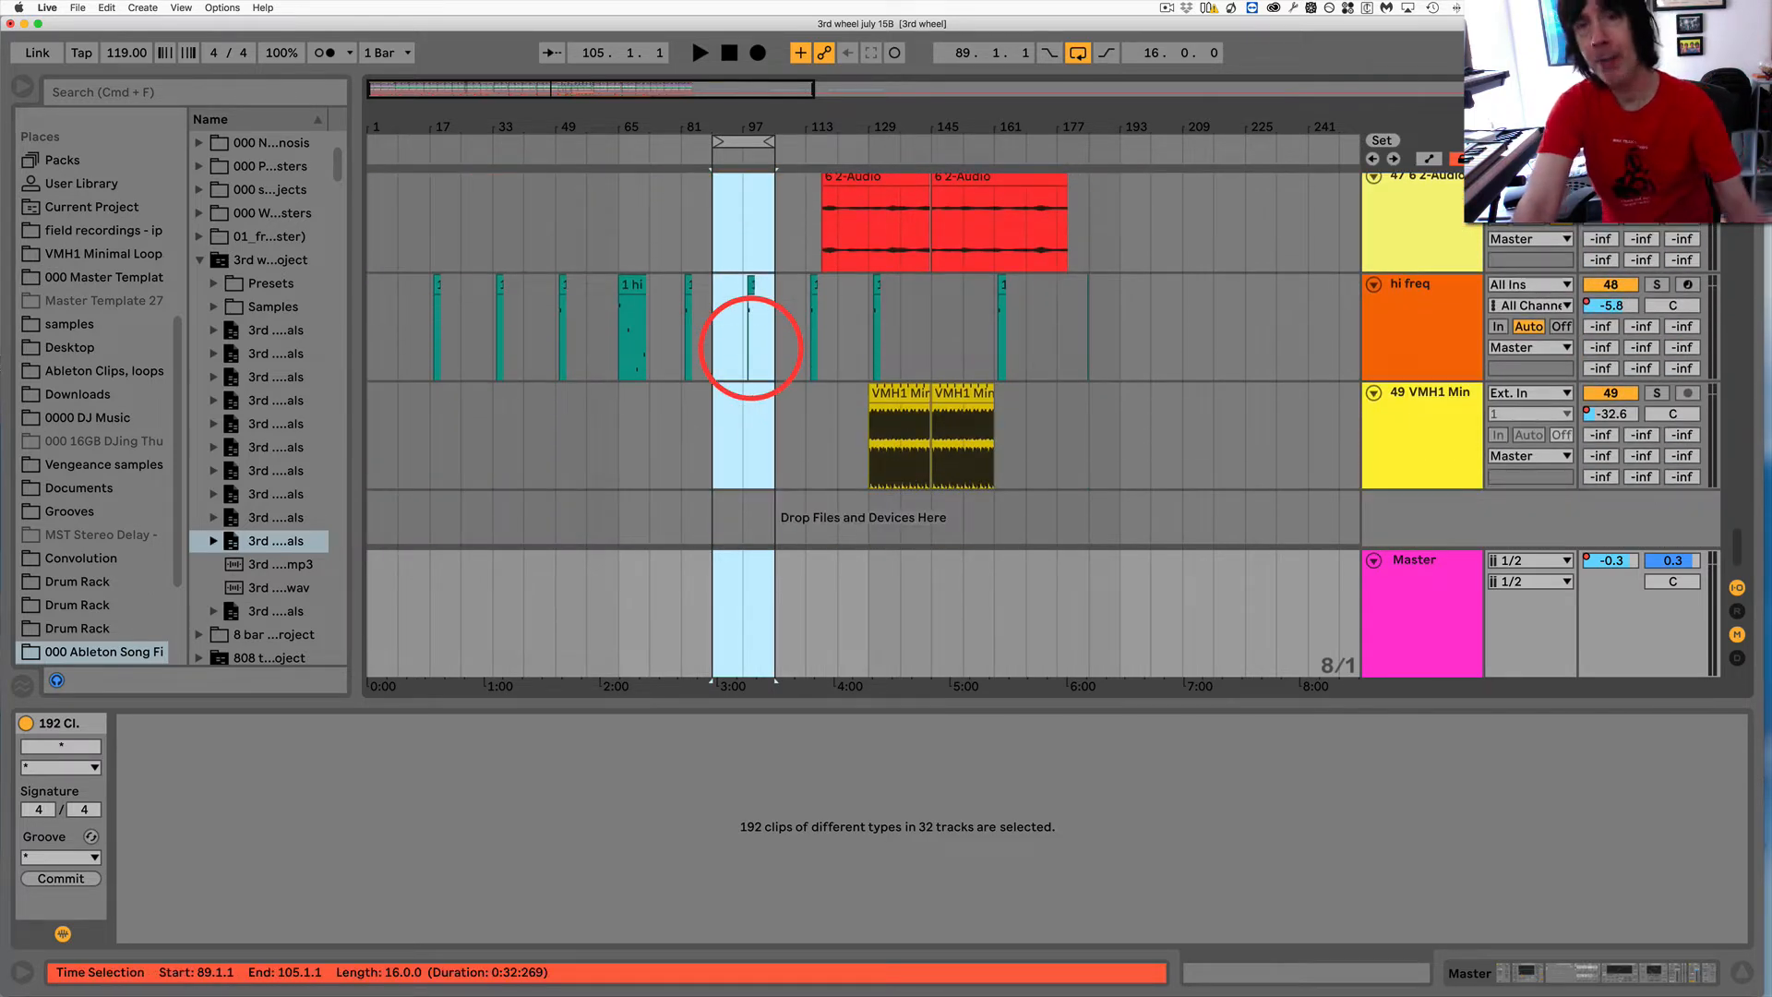
# Copy the first VMH1 Minimal Loops clip on track 49 from bar 129 to the loop start at bar 89
pyautogui.click(902, 394)
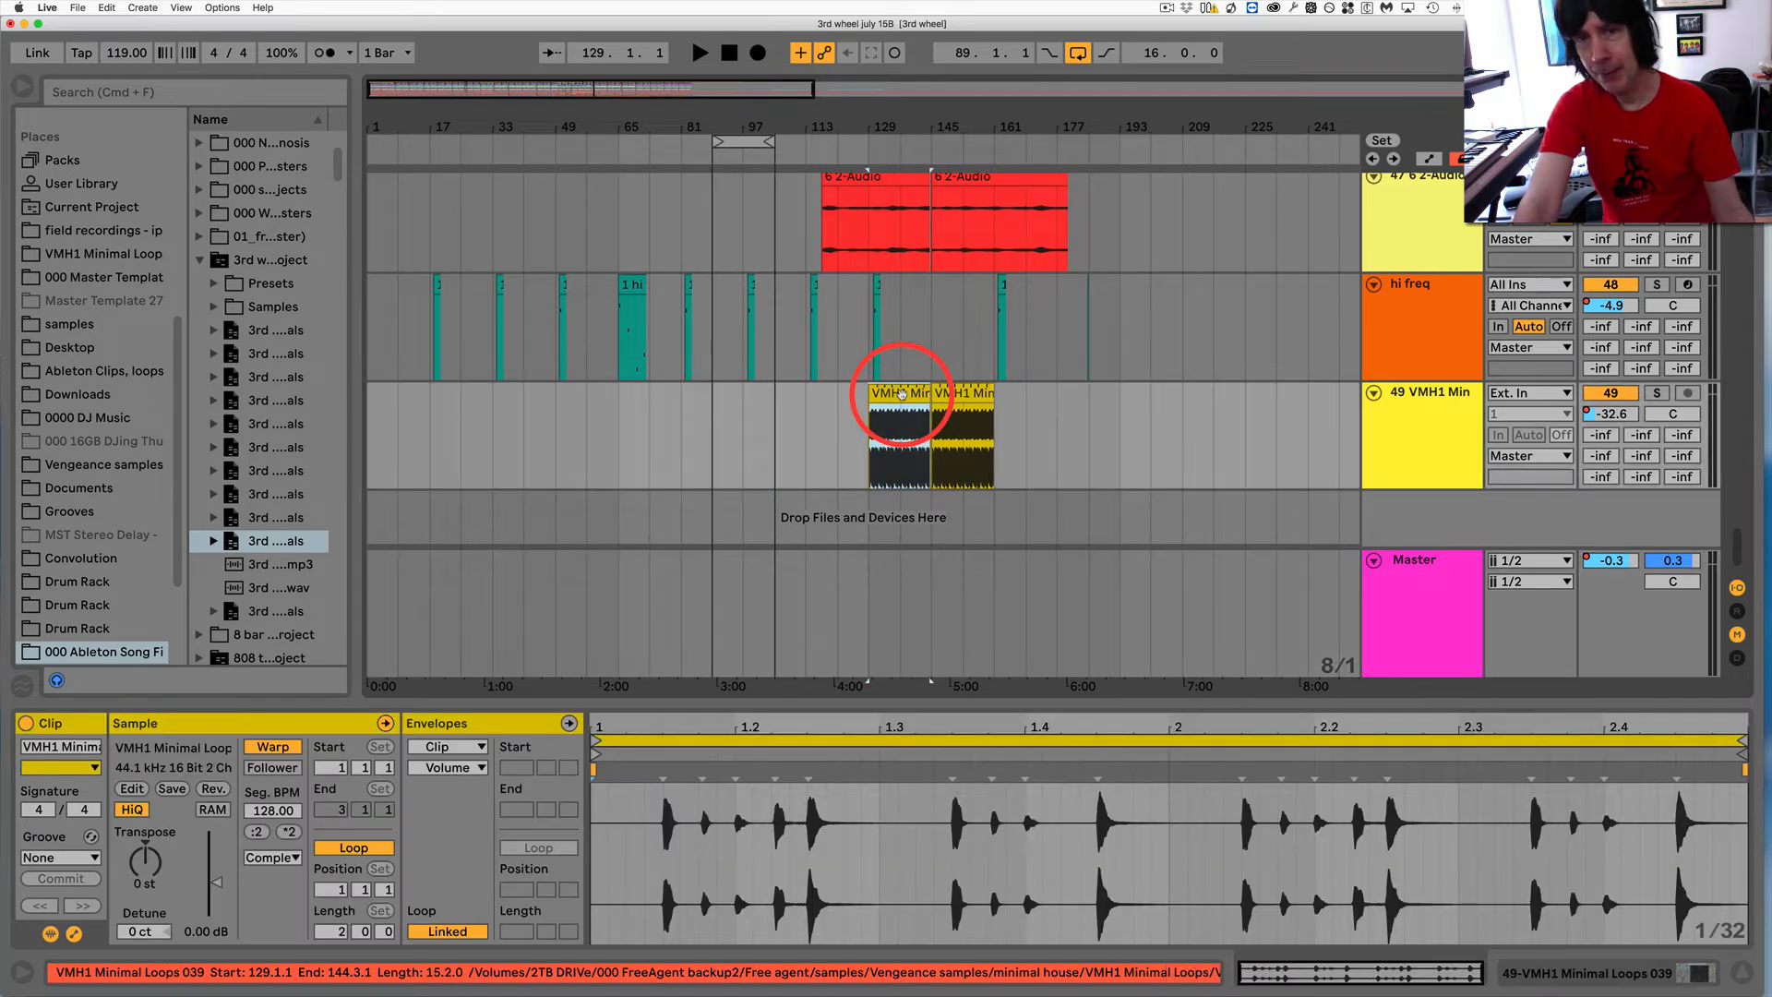
pyautogui.click(720, 444)
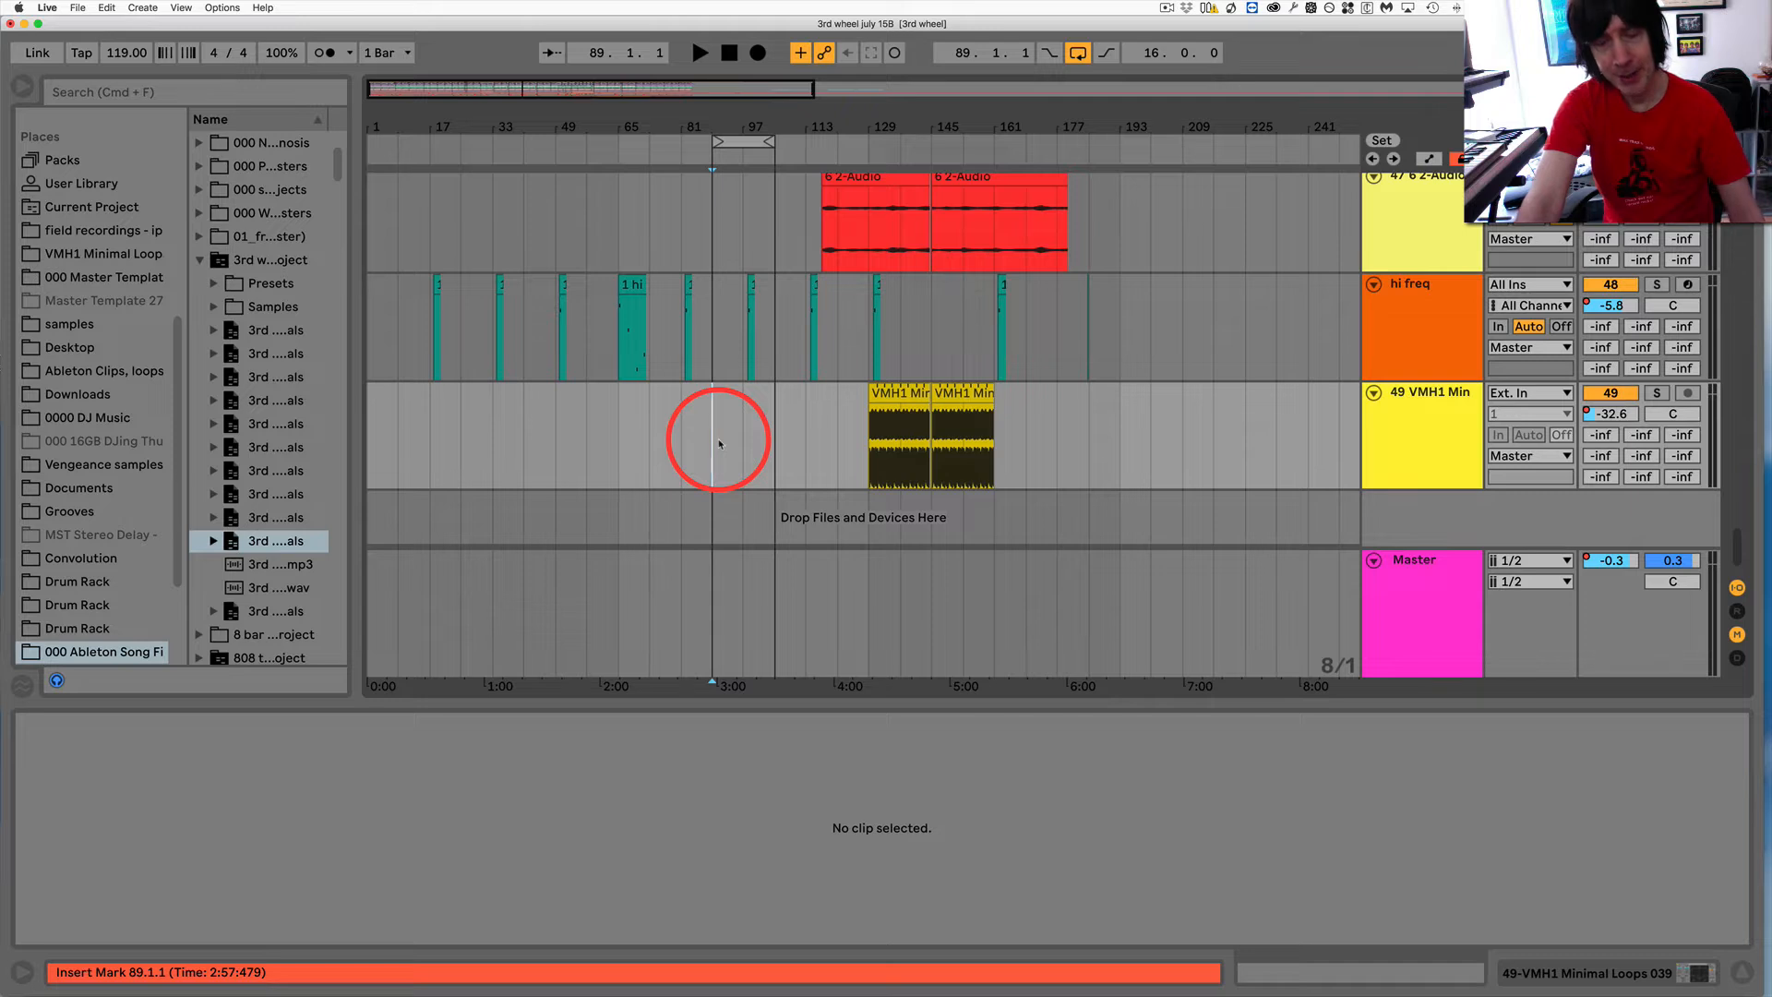
pyautogui.press('super+v')
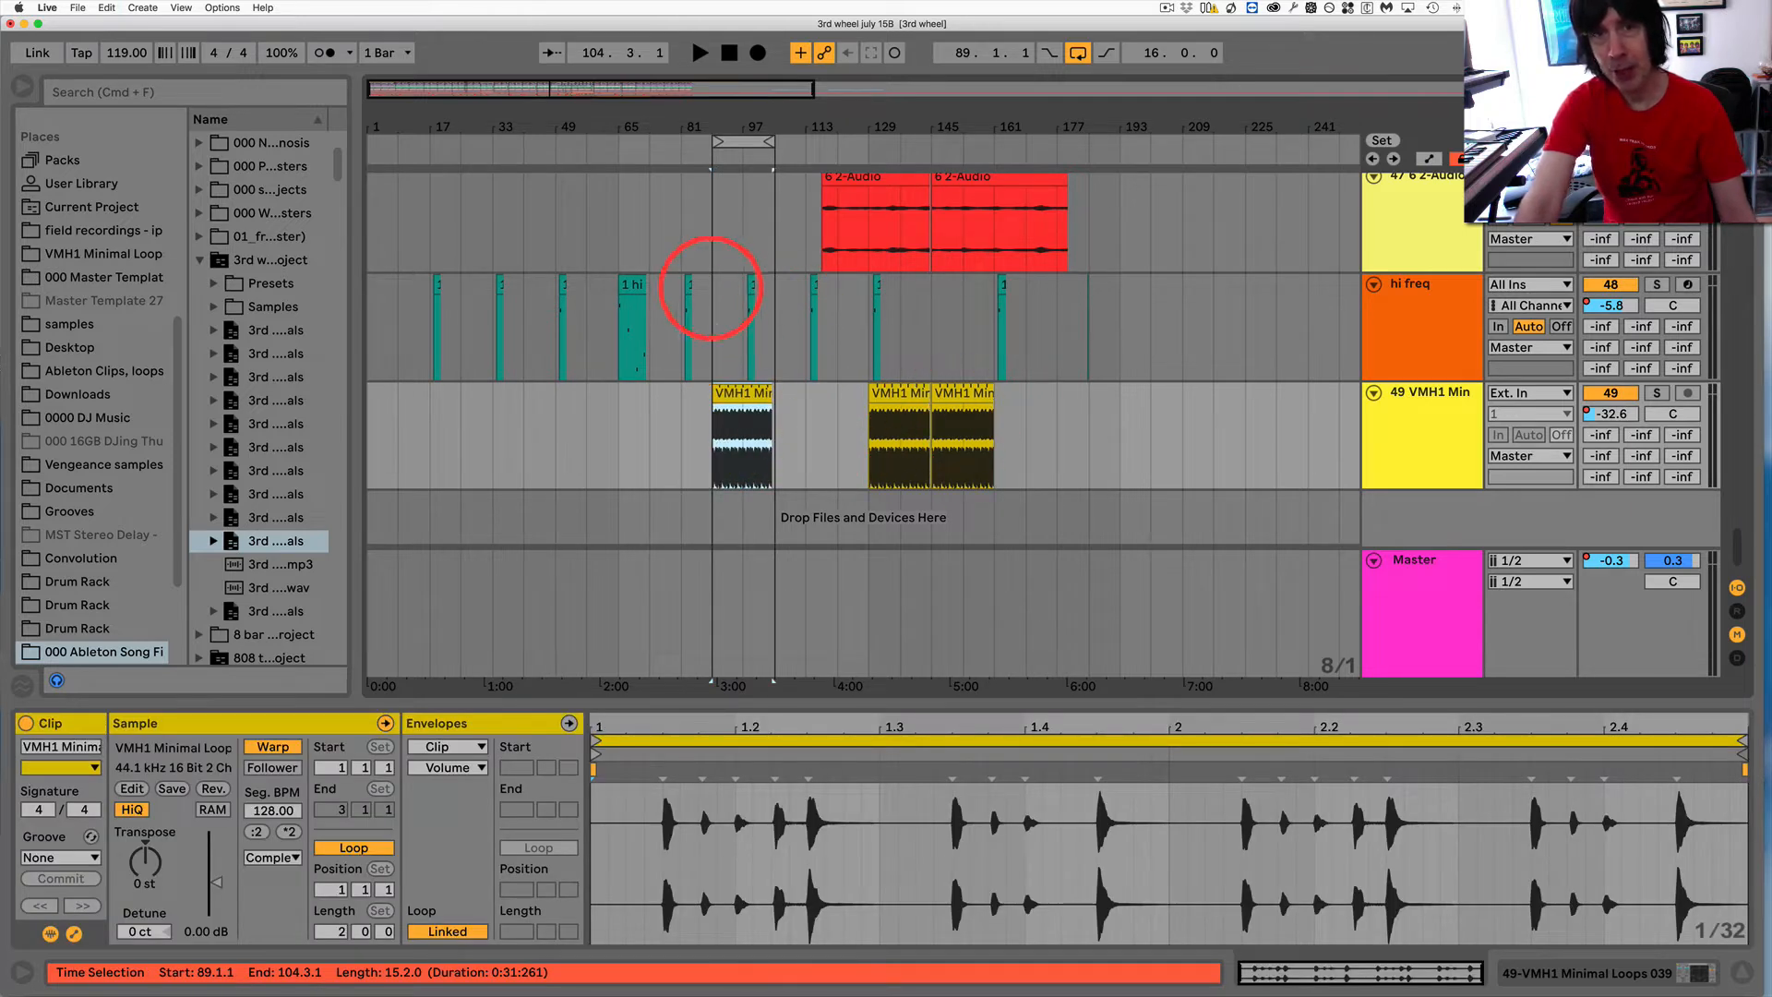
# Copy the hi freq track's clip at bar 65 to bar 89 on the same track
pyautogui.click(625, 285)
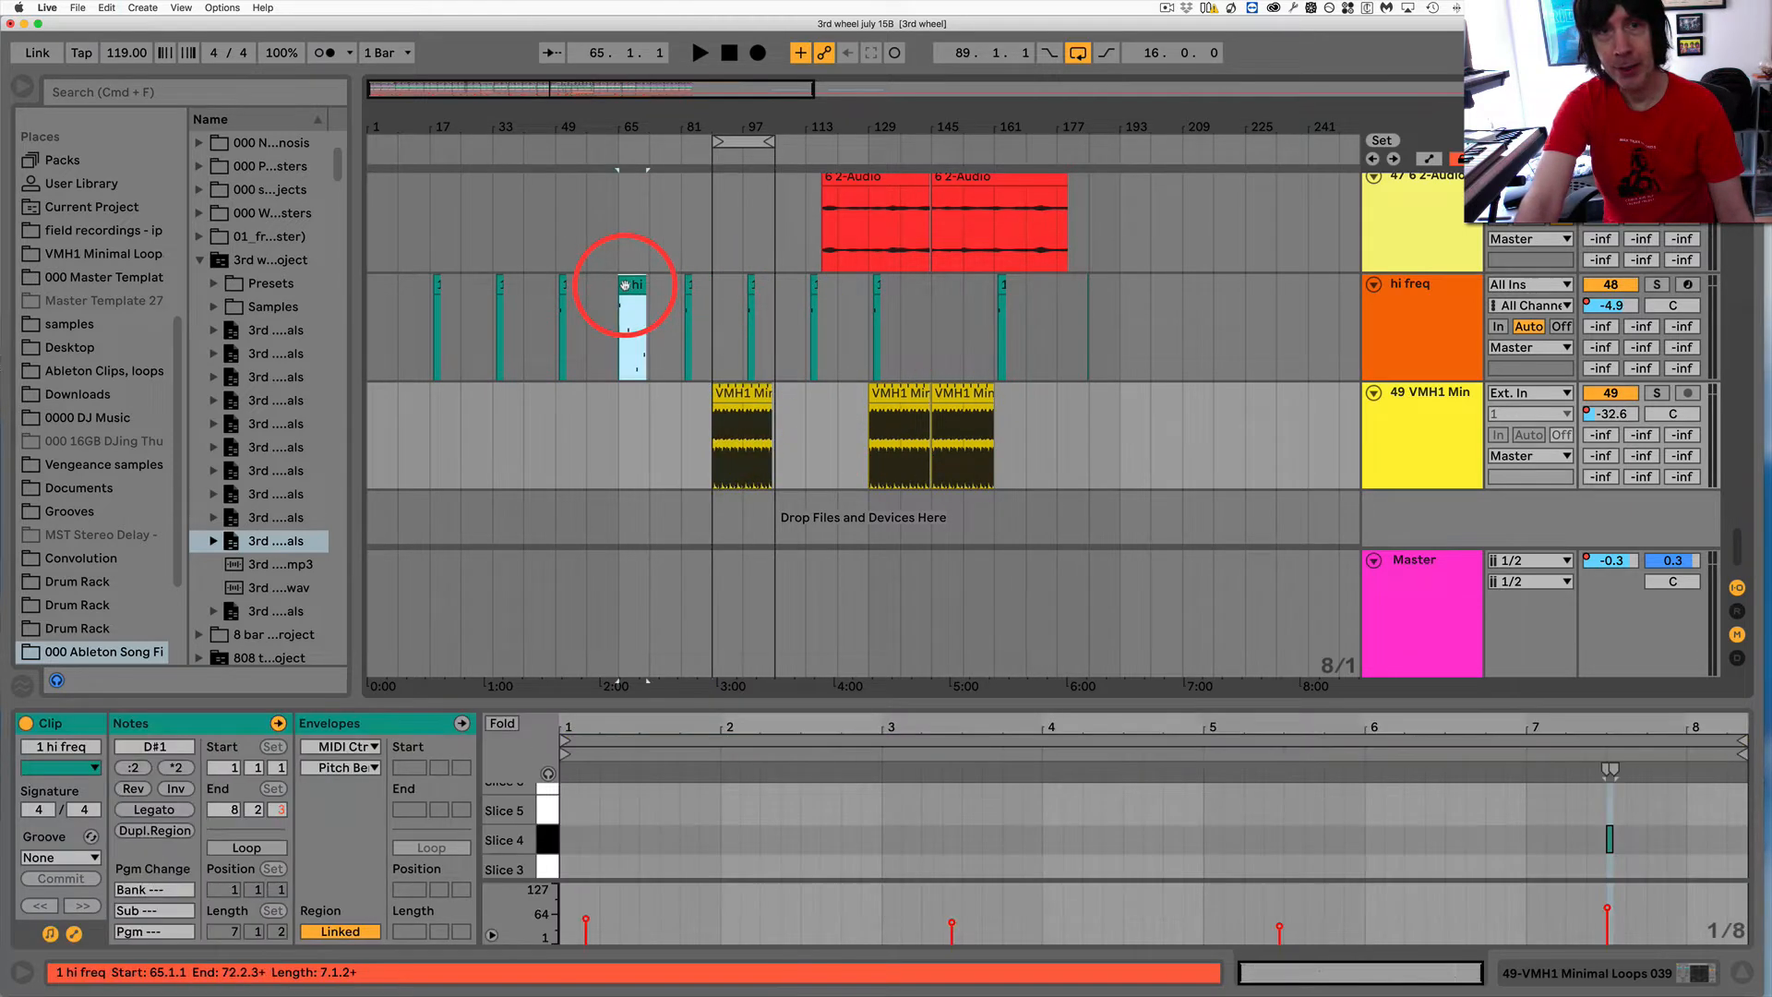
pyautogui.click(719, 306)
pyautogui.press('super+v')
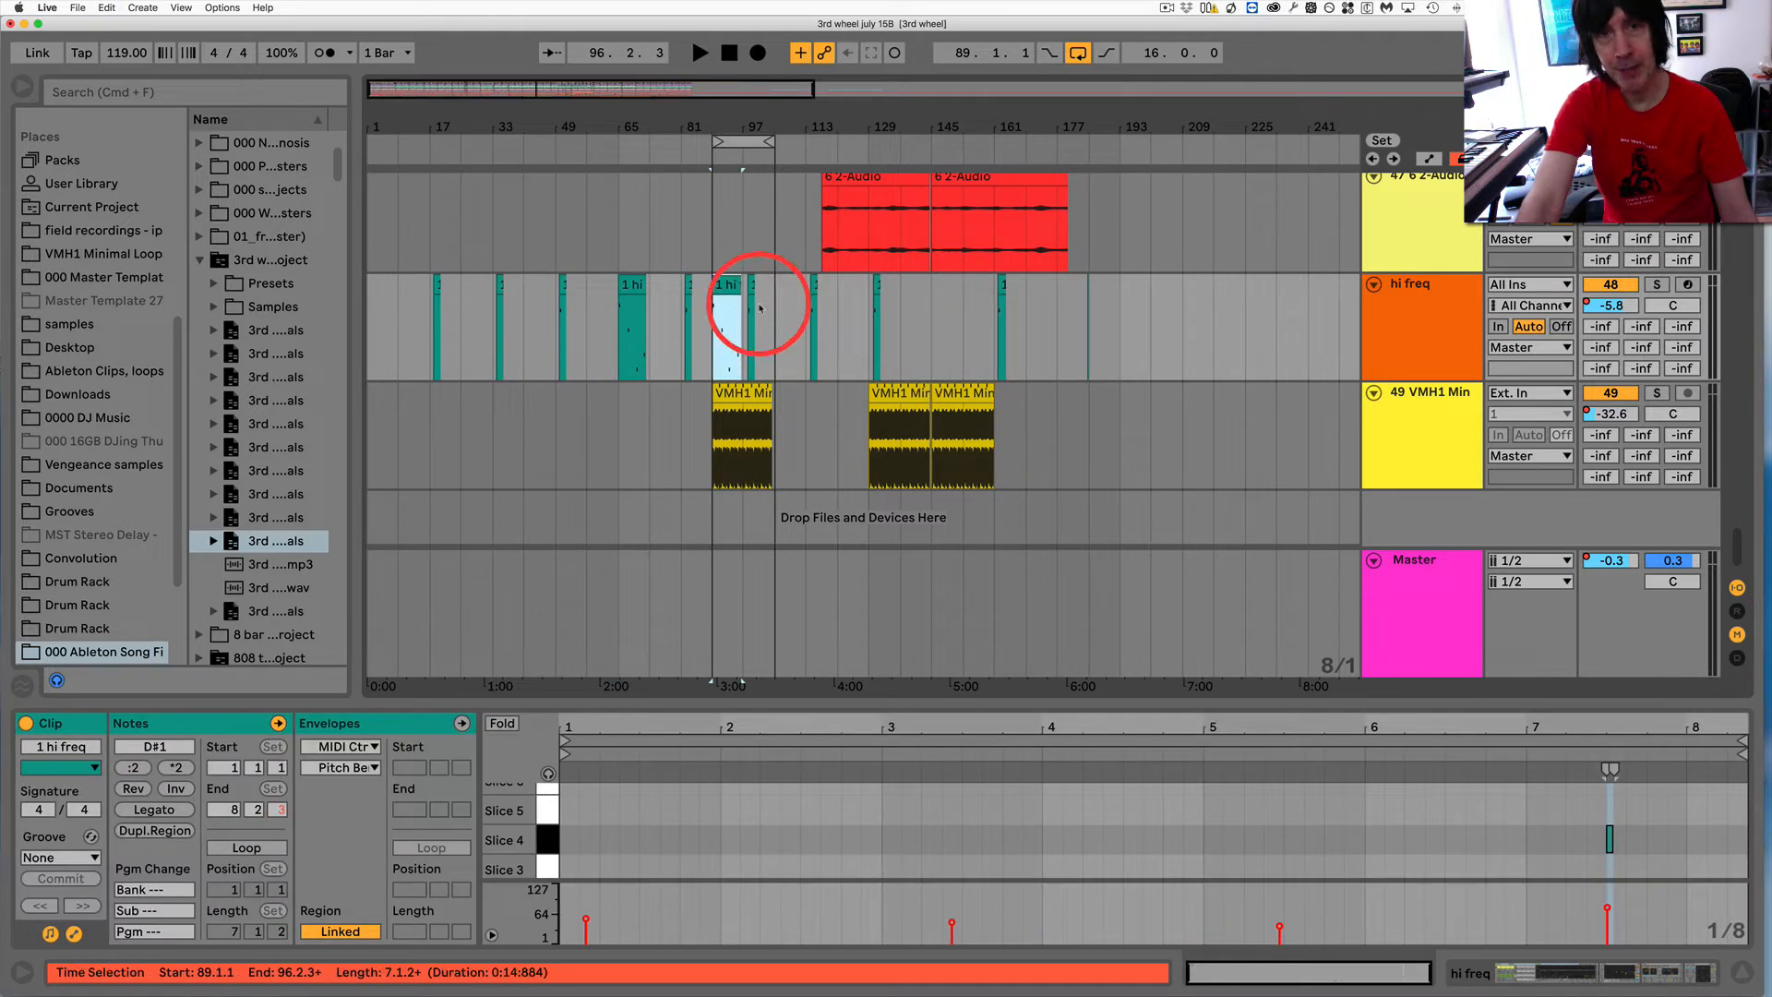
# Copy the 6 2-Audio clip on track 47 from bar 117 to bar 89
pyautogui.scroll(2, 831, 323)
pyautogui.click(871, 271)
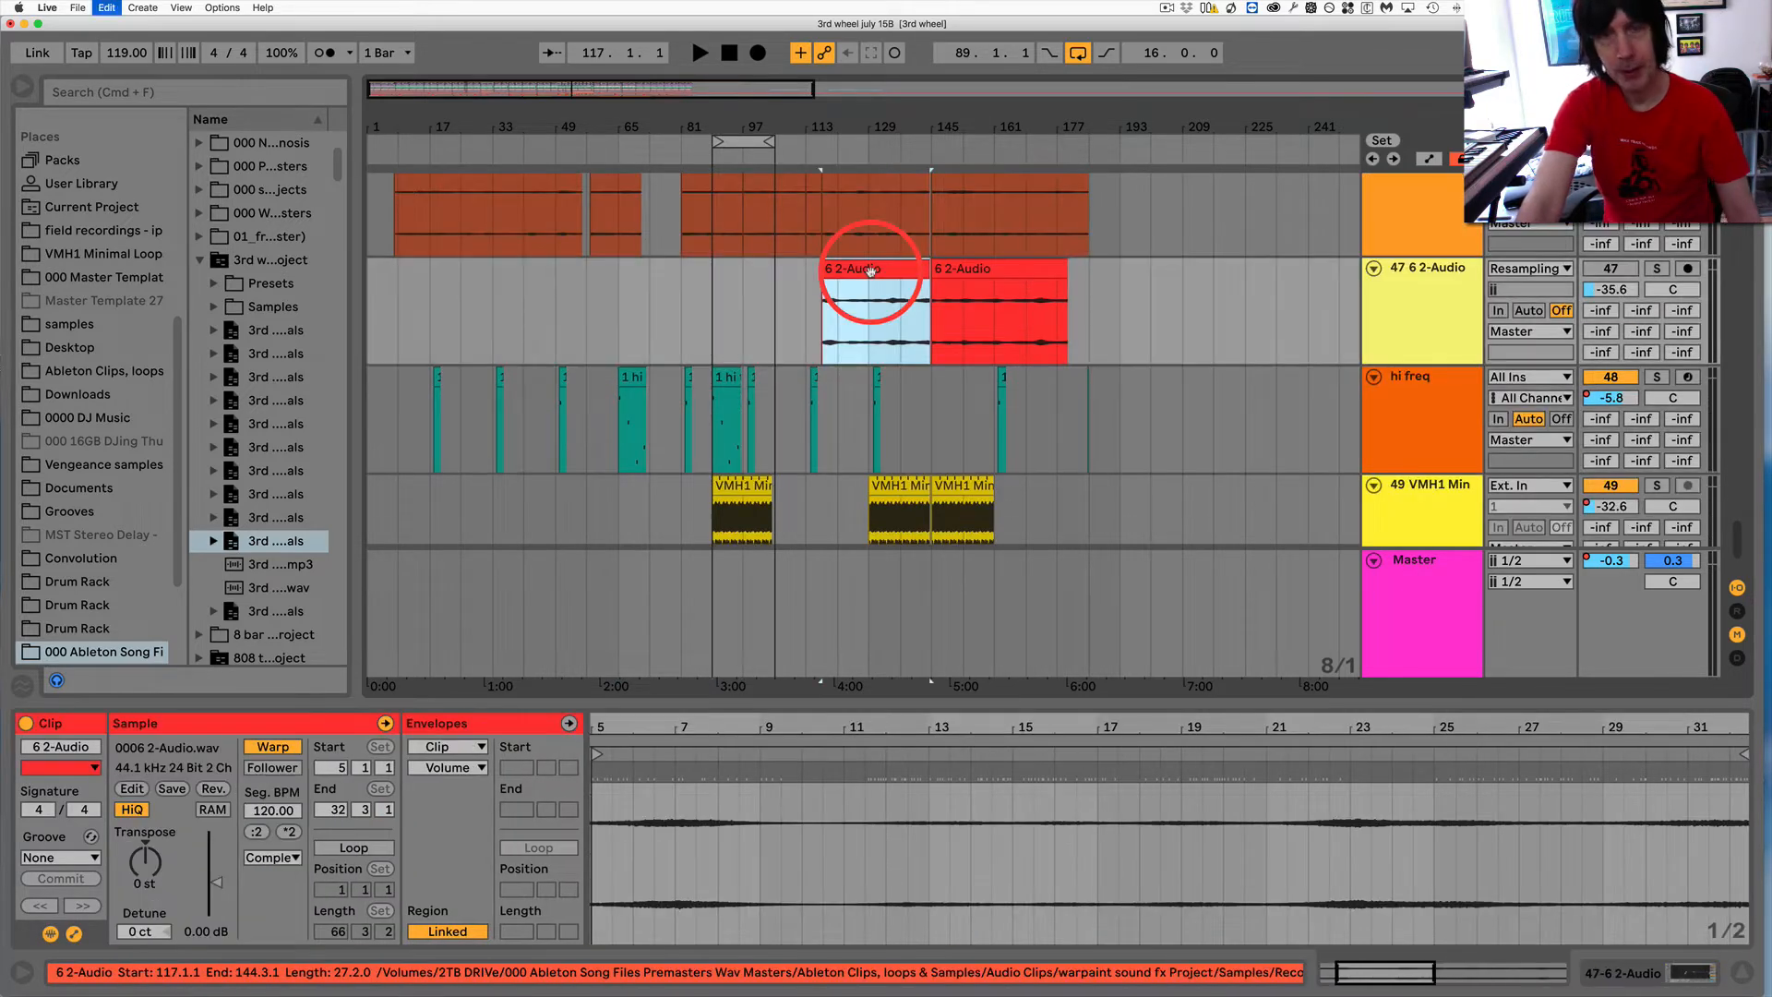
pyautogui.click(715, 305)
pyautogui.press('super+v')
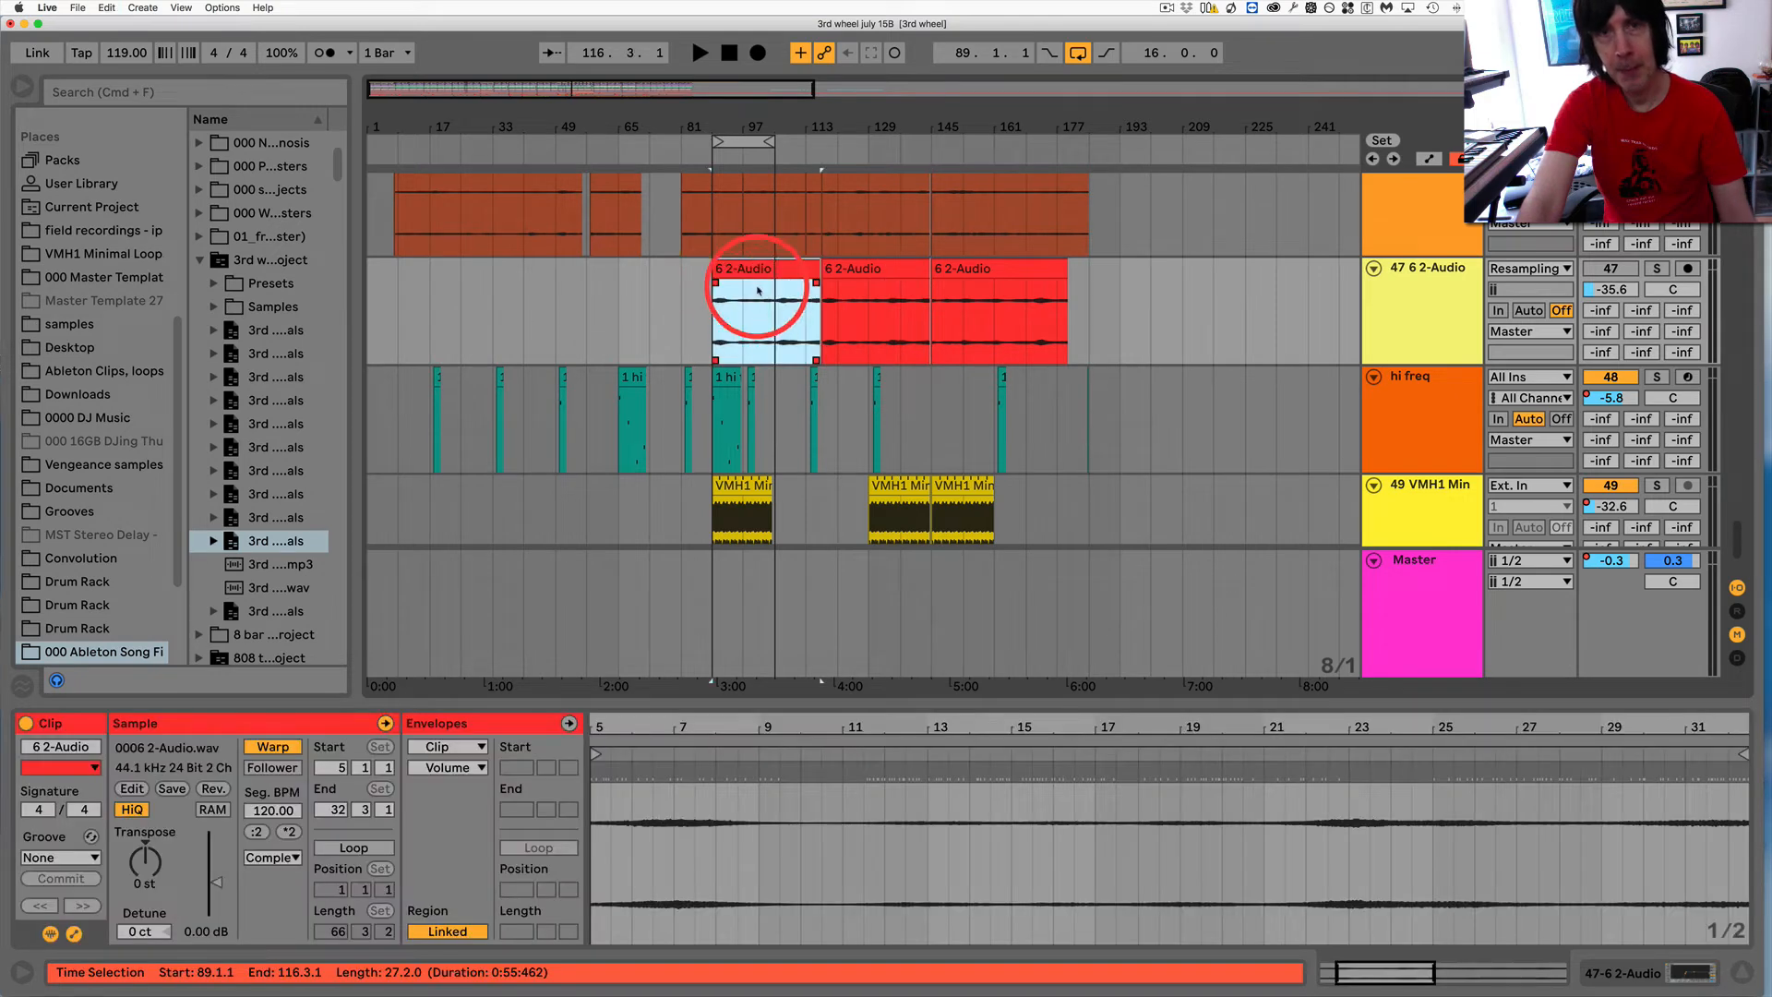
# Review the tracks above, around Virus Sample and track 39, for ones with no content in the loop range
pyautogui.scroll(5, 783, 288)
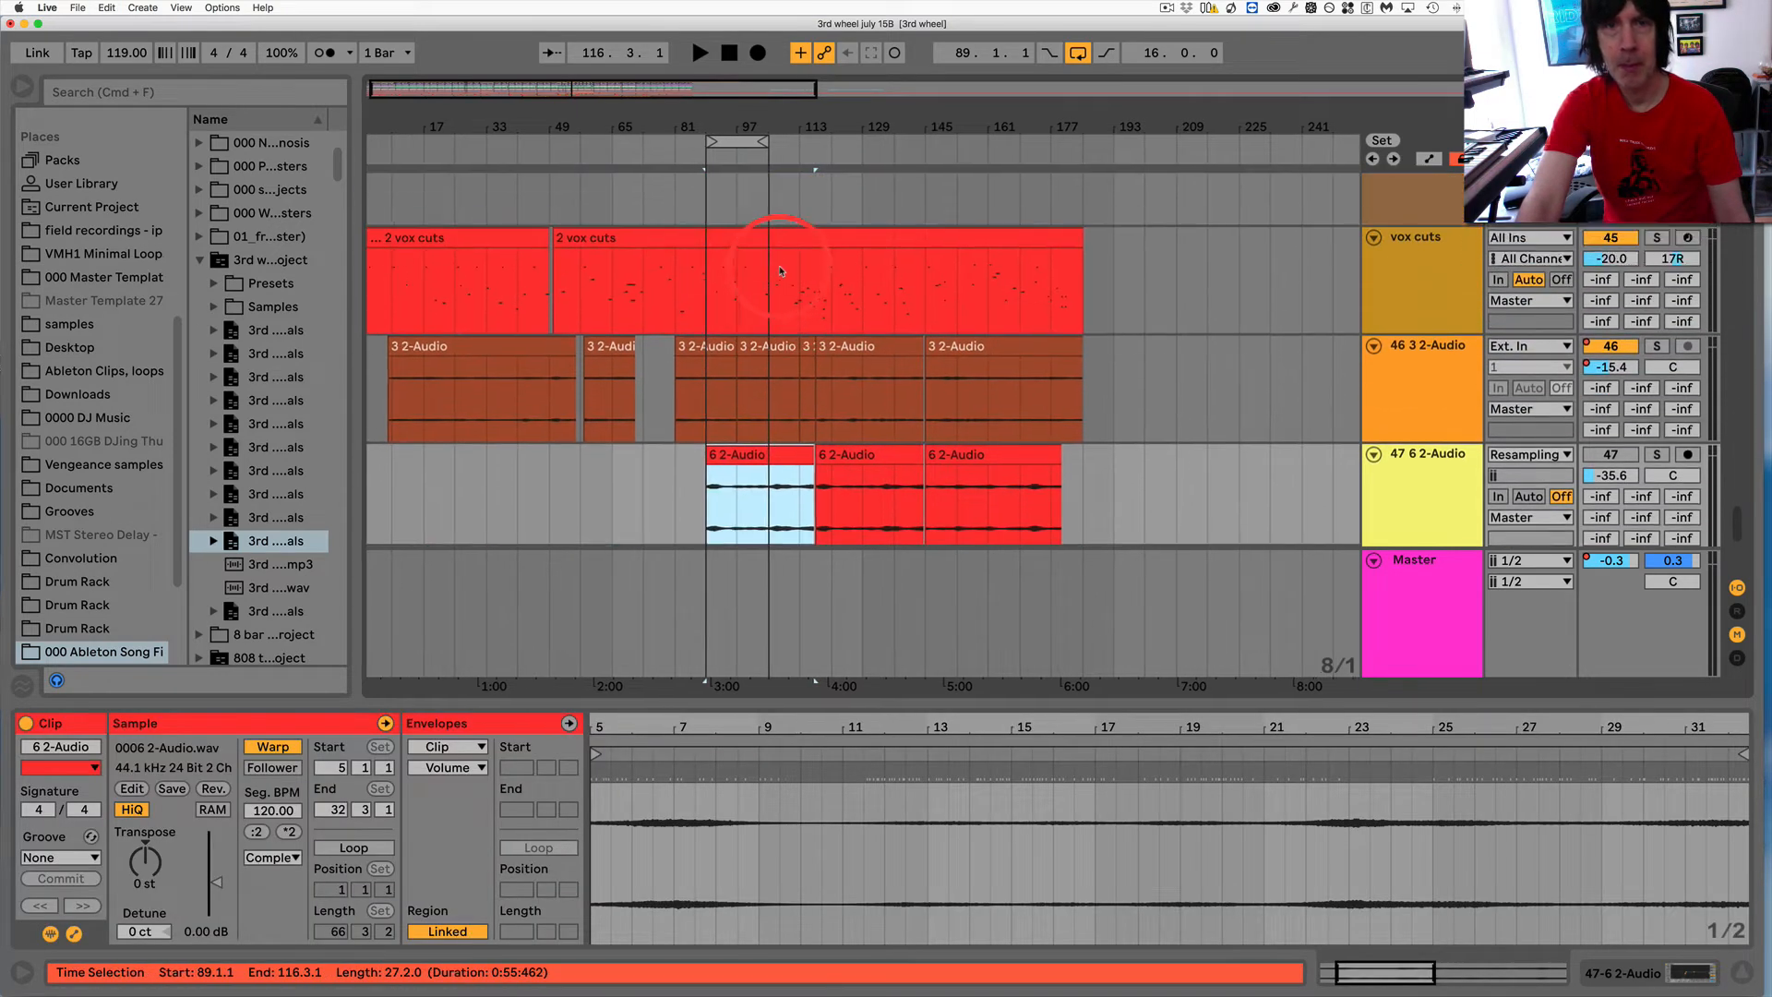
pyautogui.scroll(10, 780, 270)
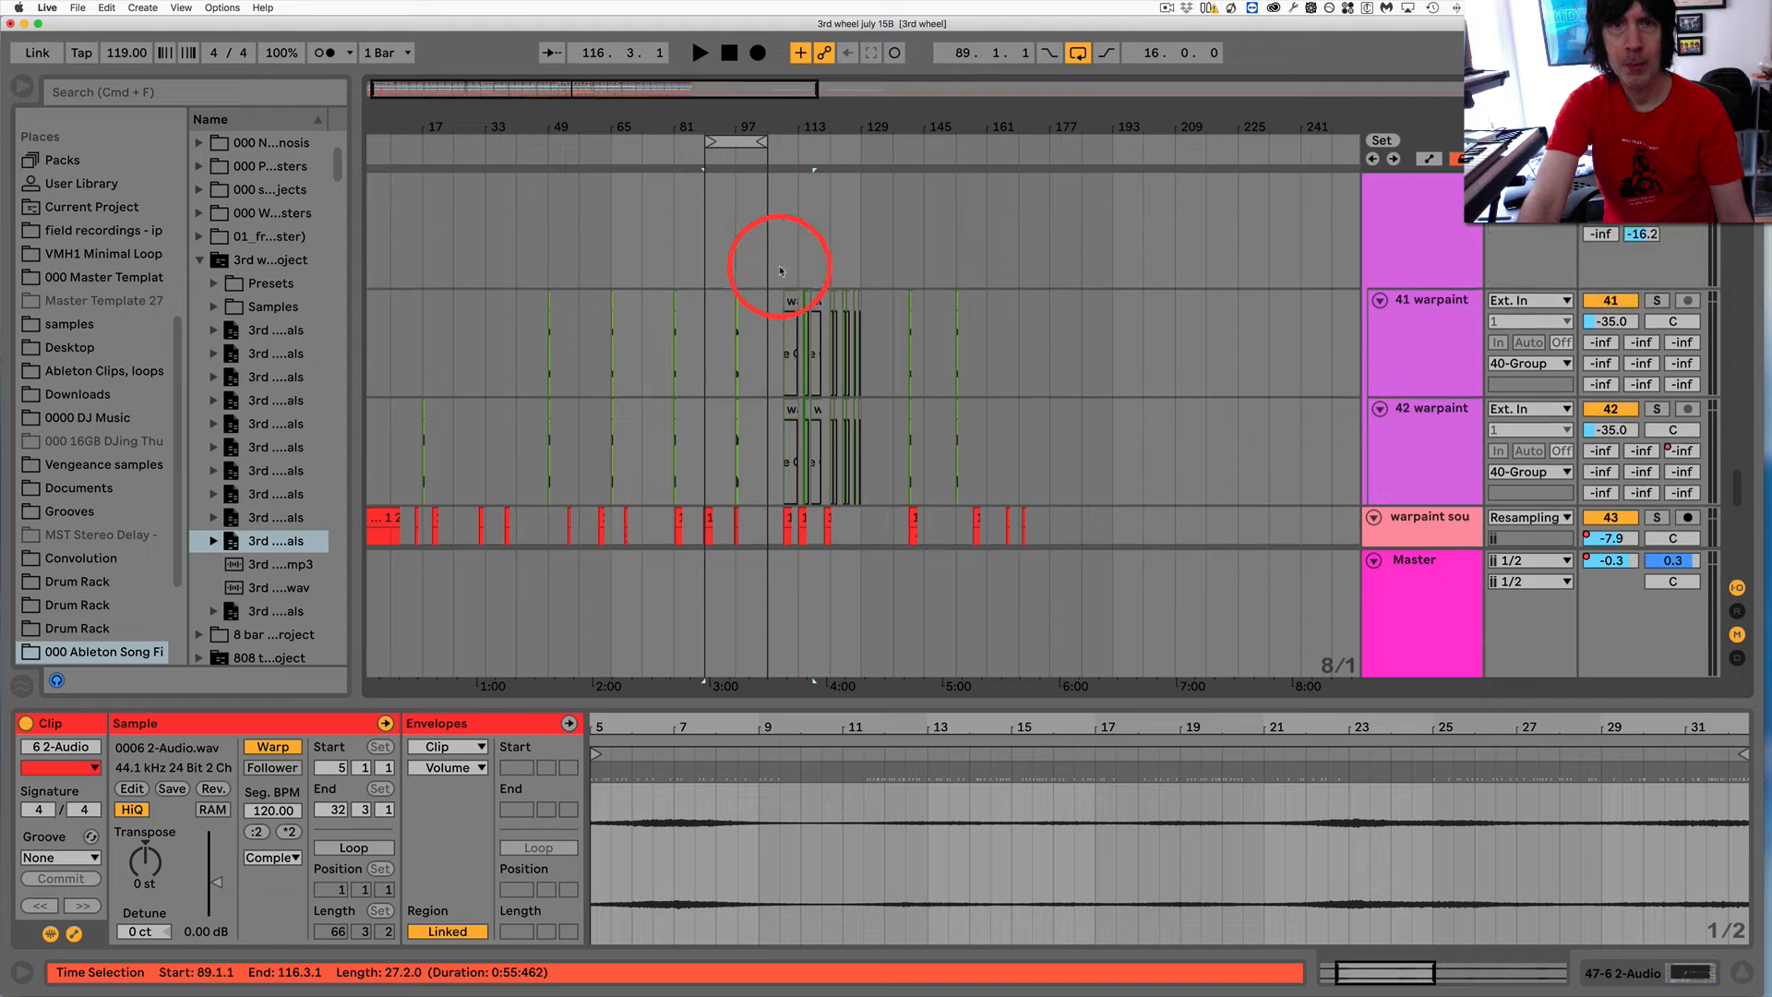
pyautogui.scroll(8, 737, 292)
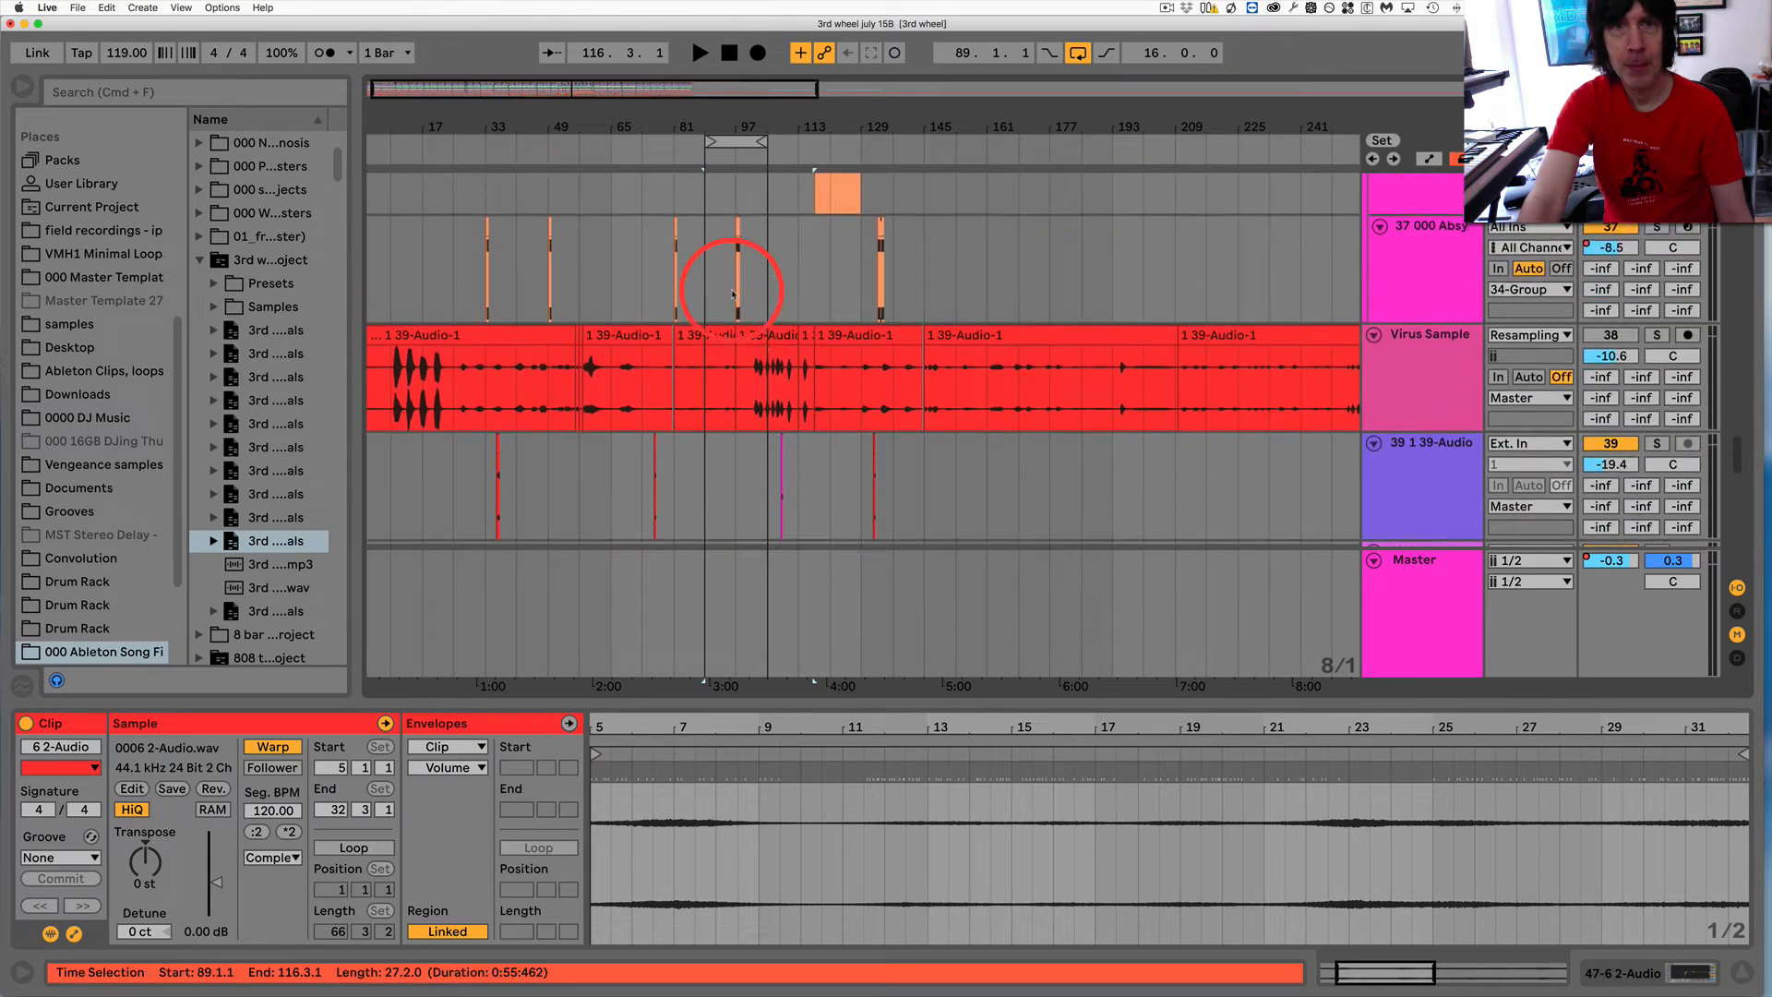
pyautogui.click(872, 454)
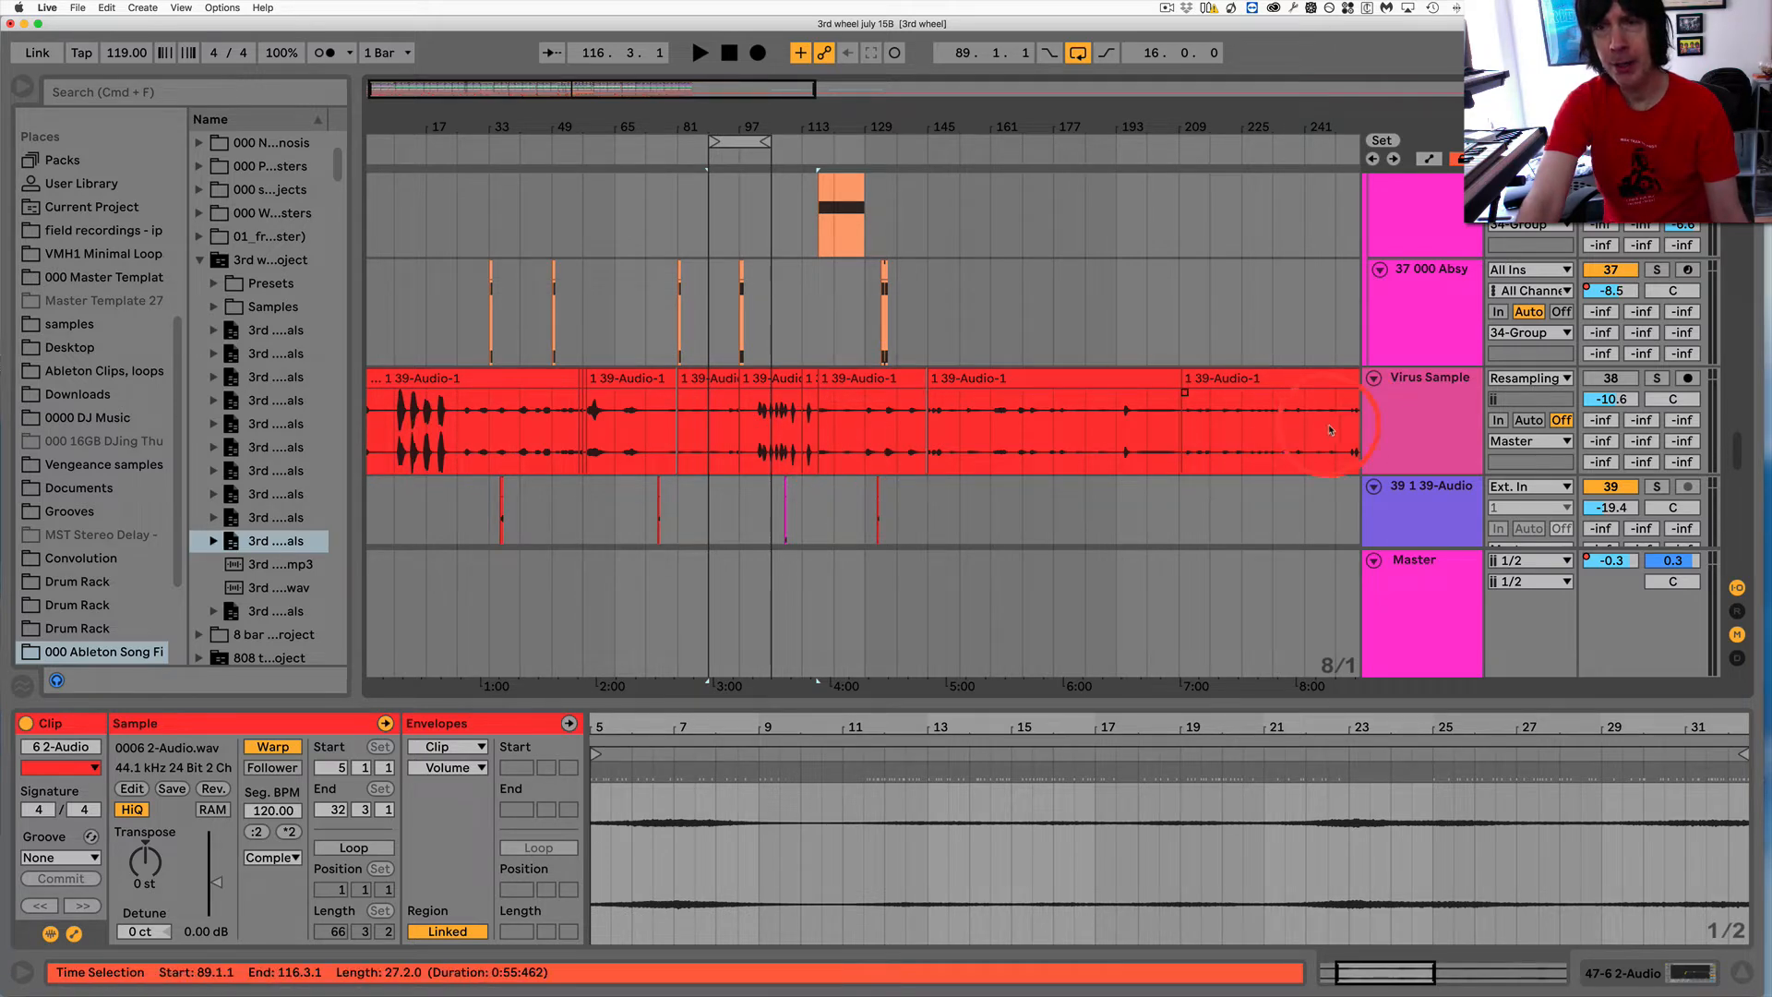
pyautogui.scroll(2, 591, 424)
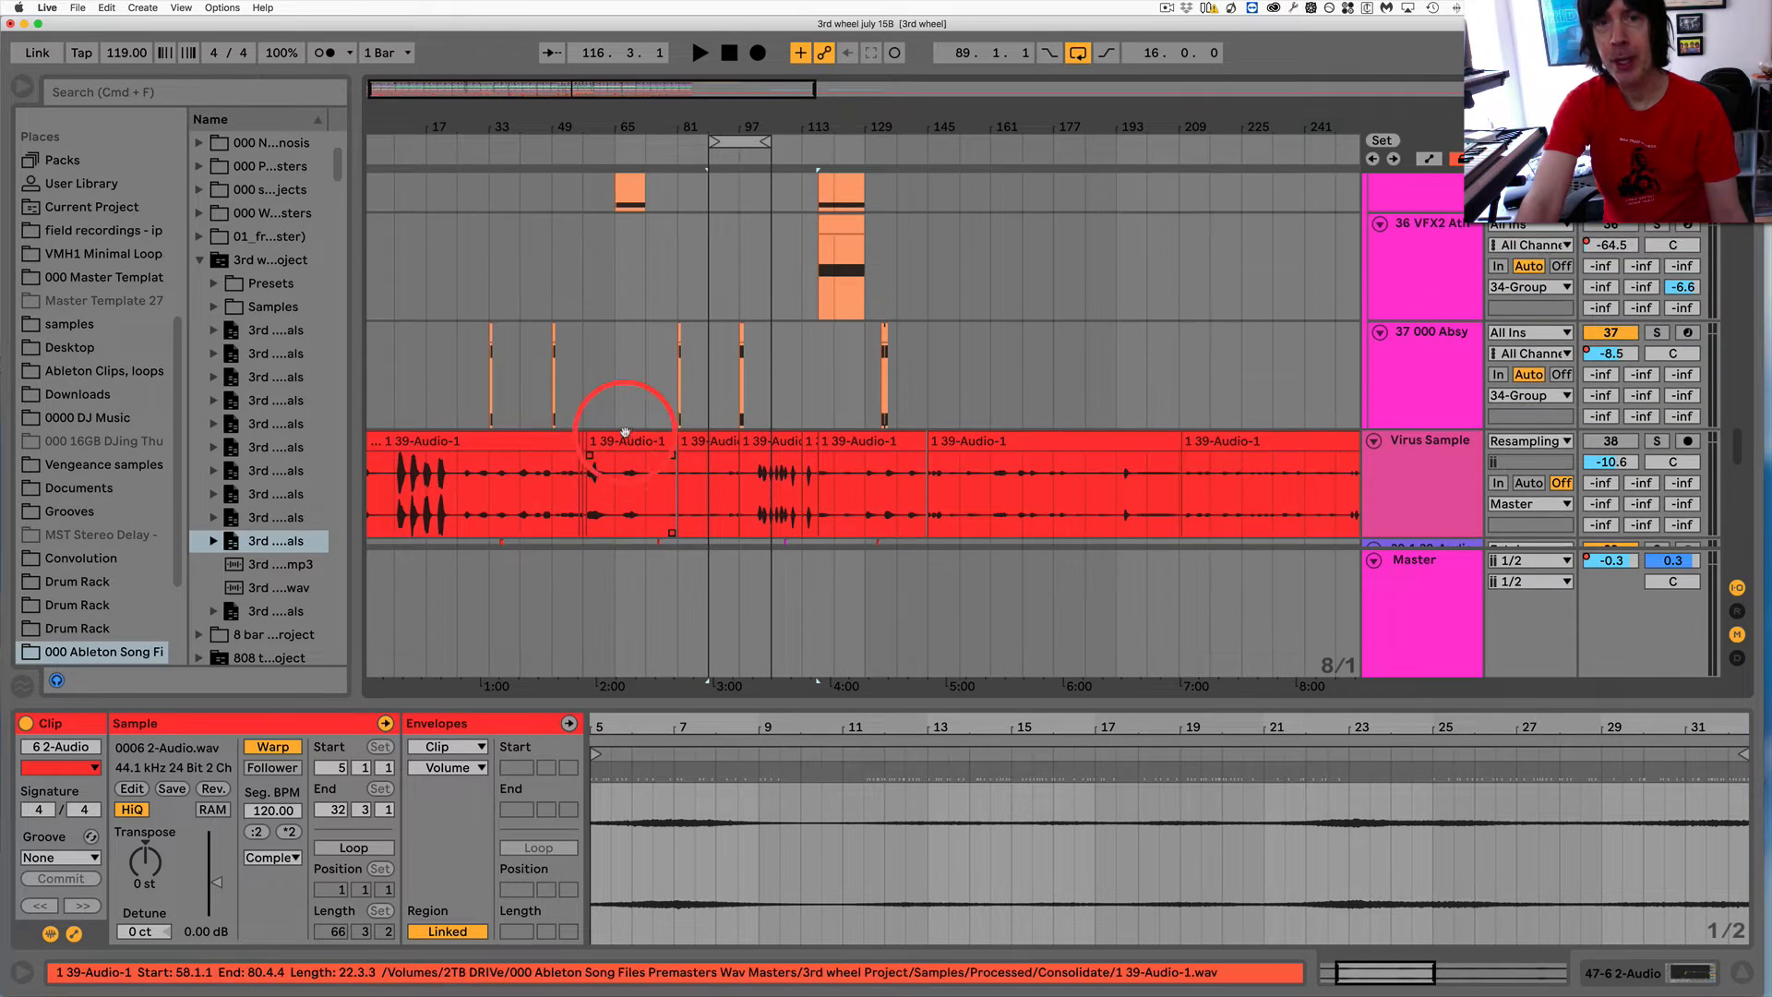
pyautogui.click(1409, 456)
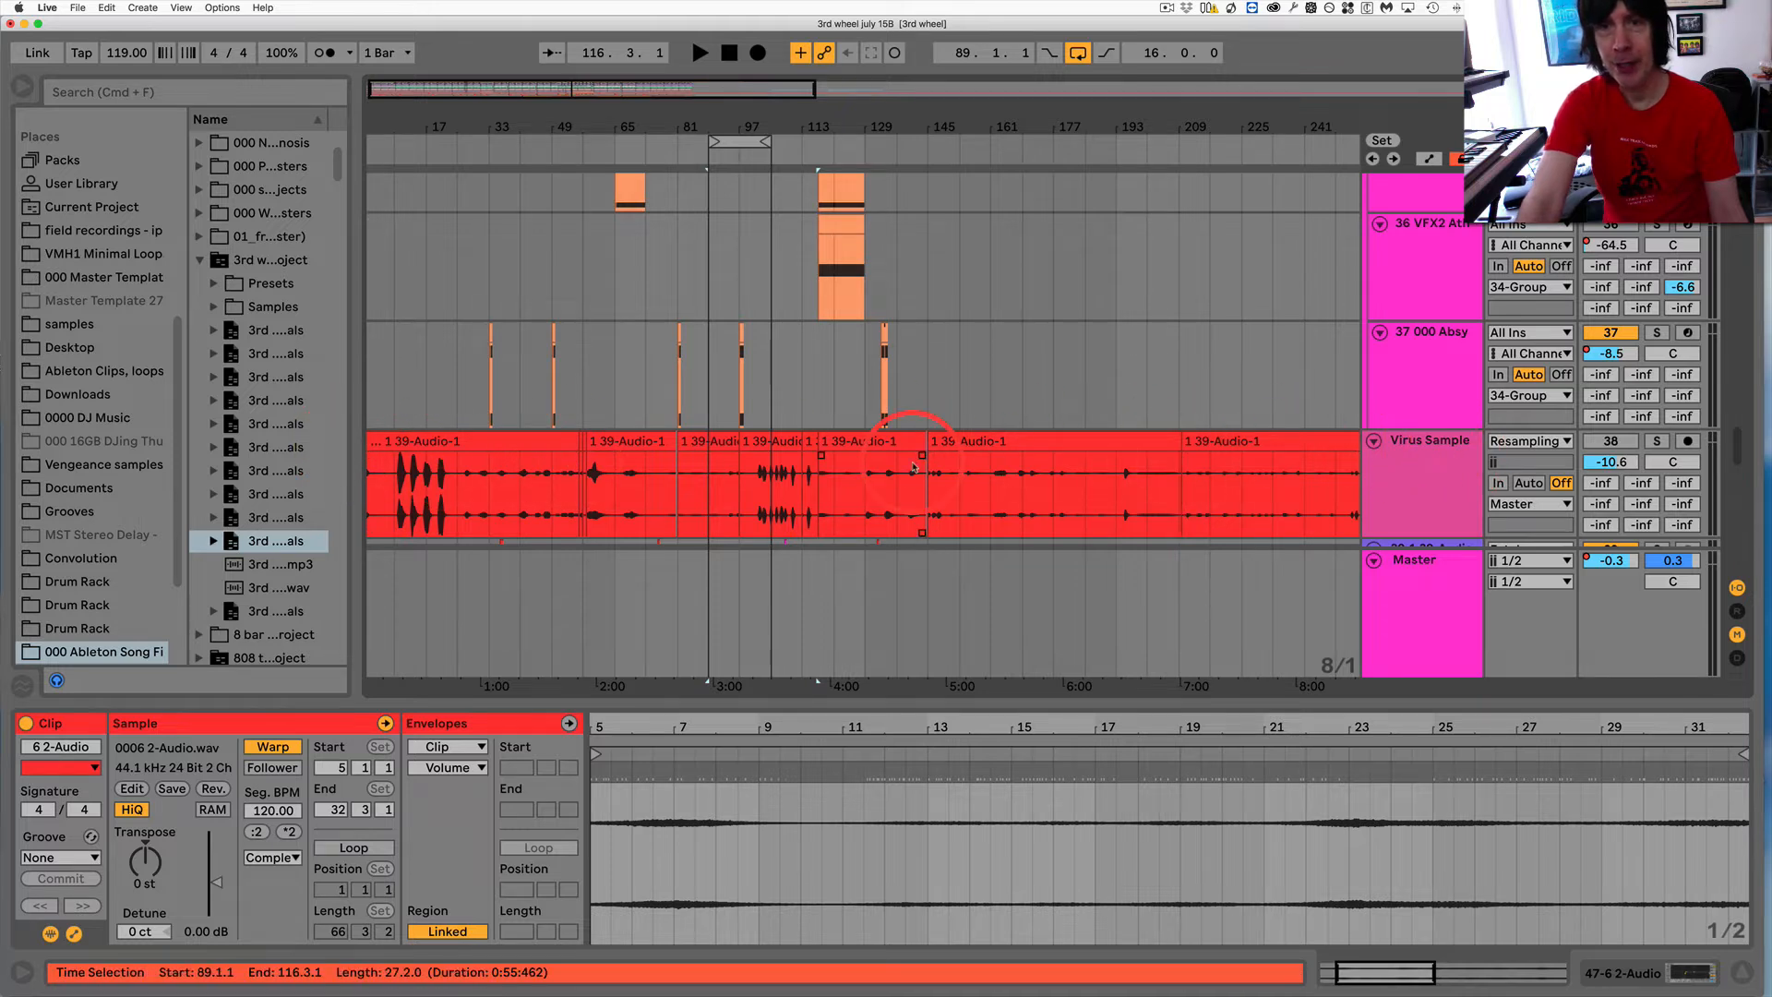
pyautogui.scroll(1, 924, 473)
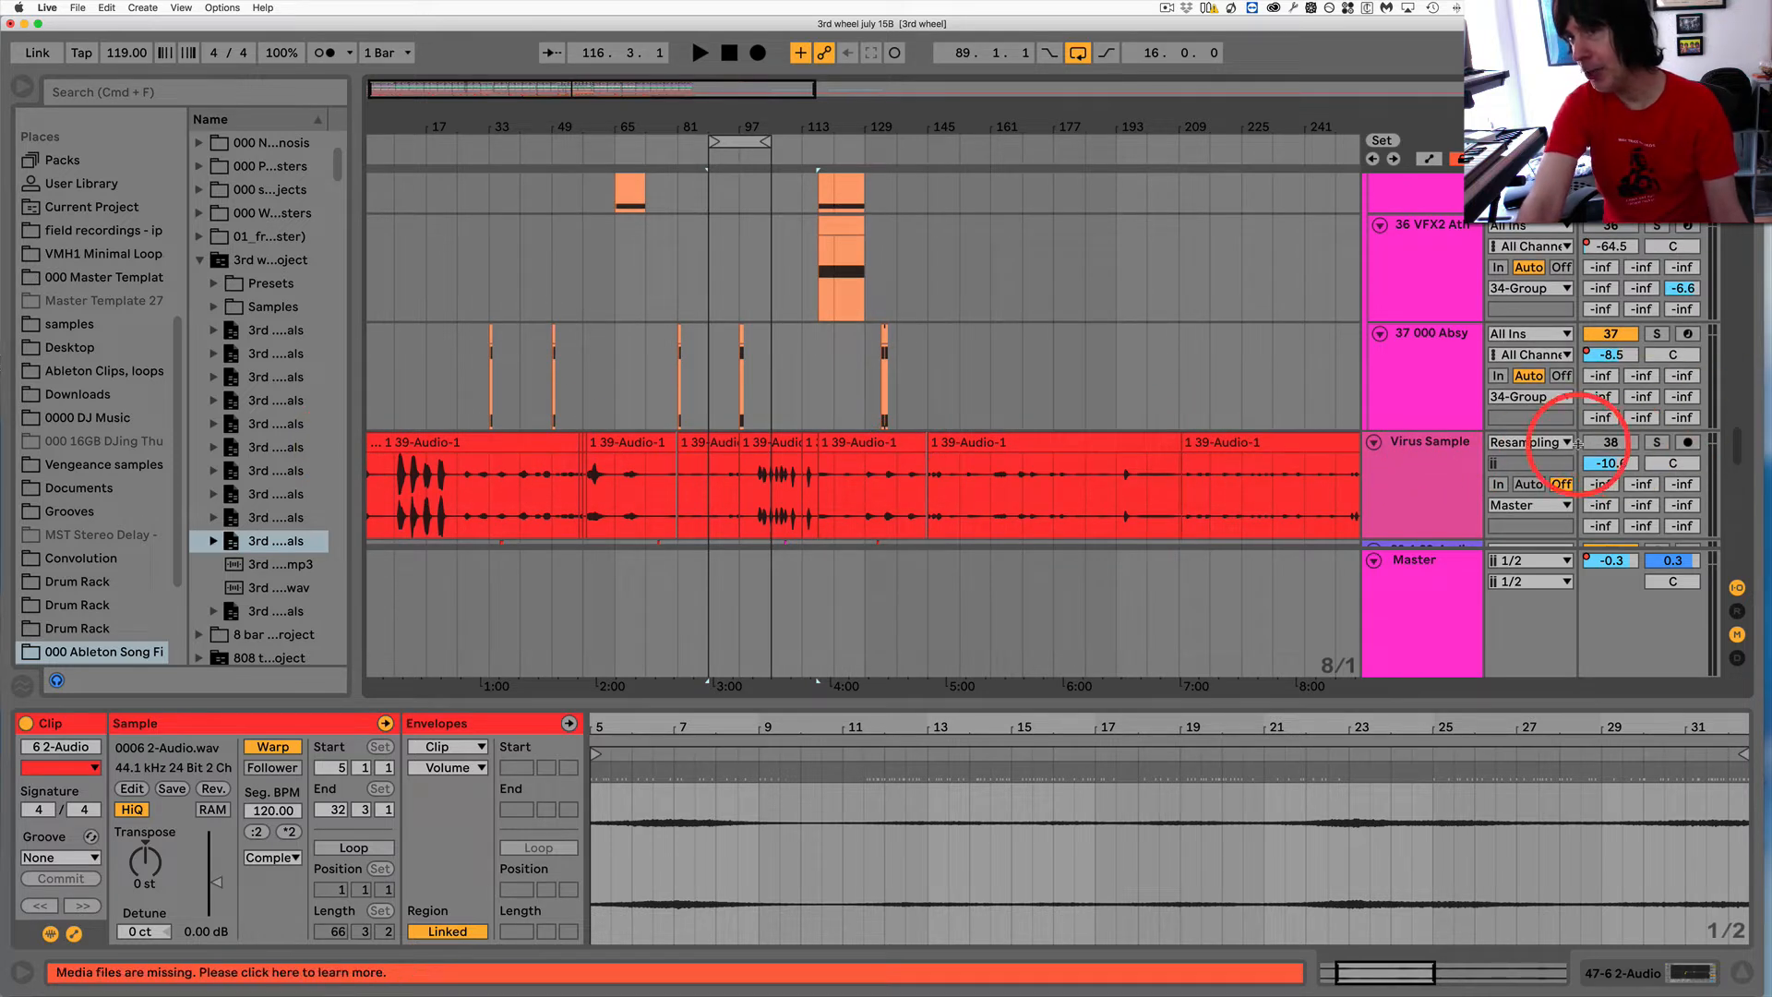
pyautogui.click(781, 507)
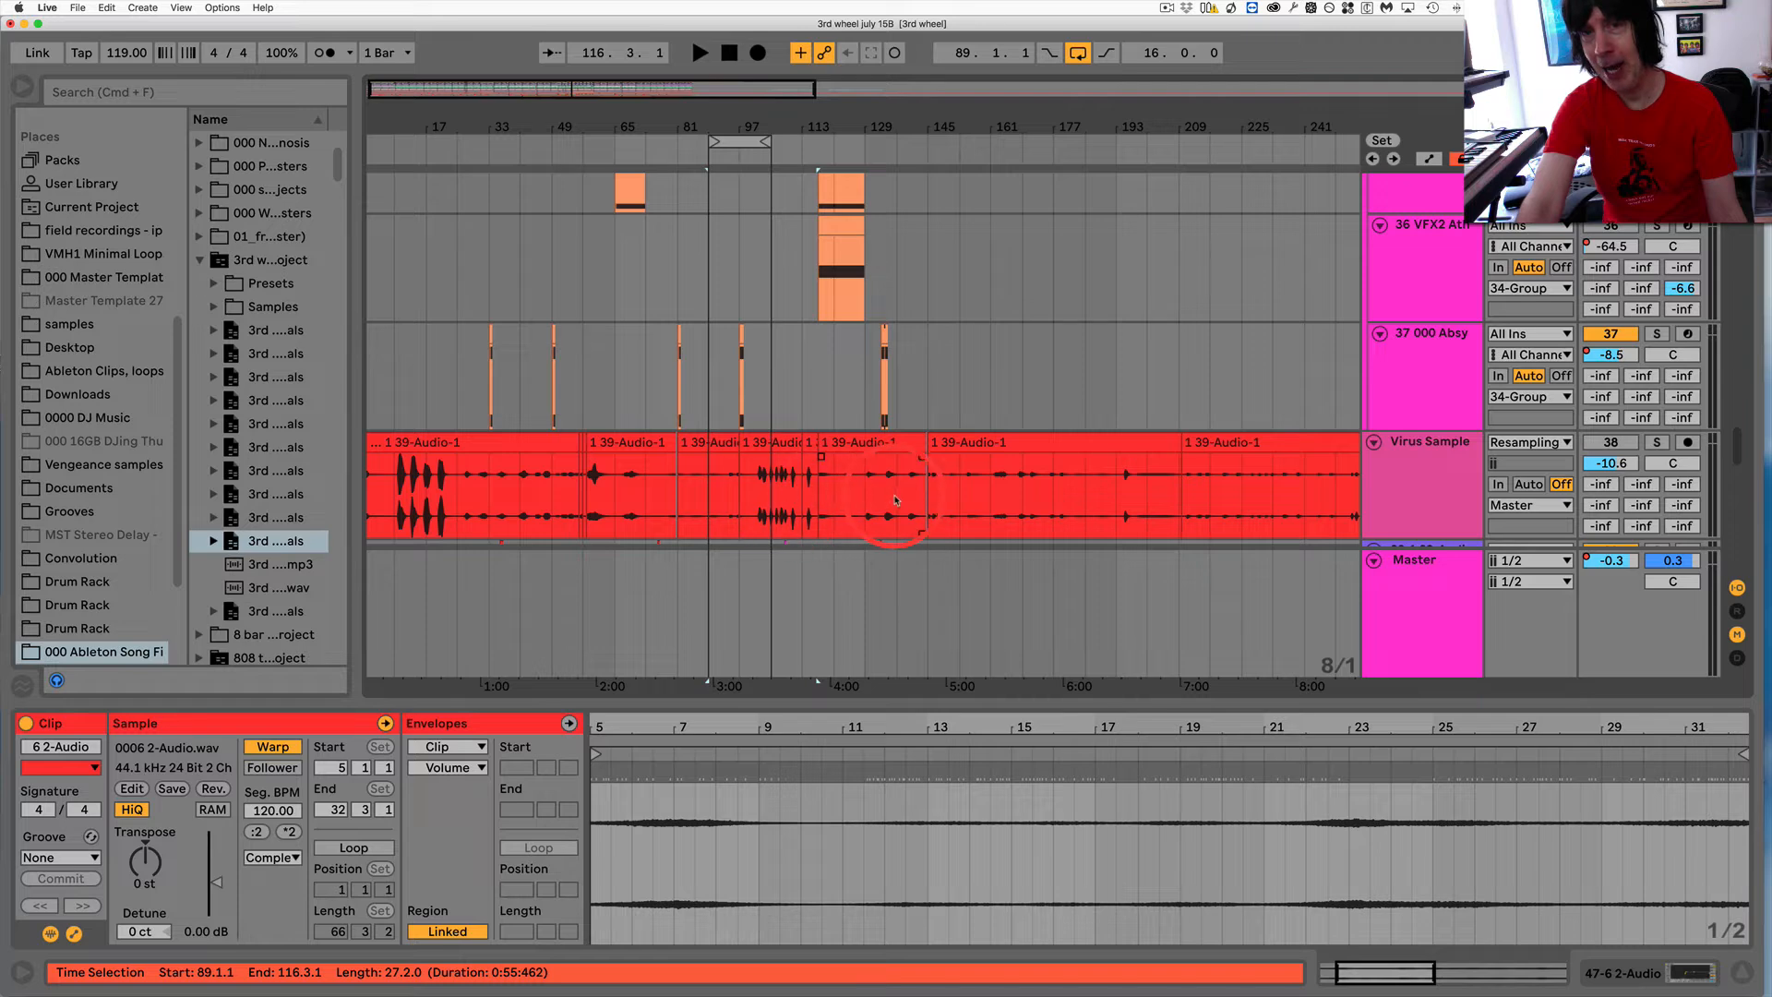
pyautogui.scroll(-3, 1036, 506)
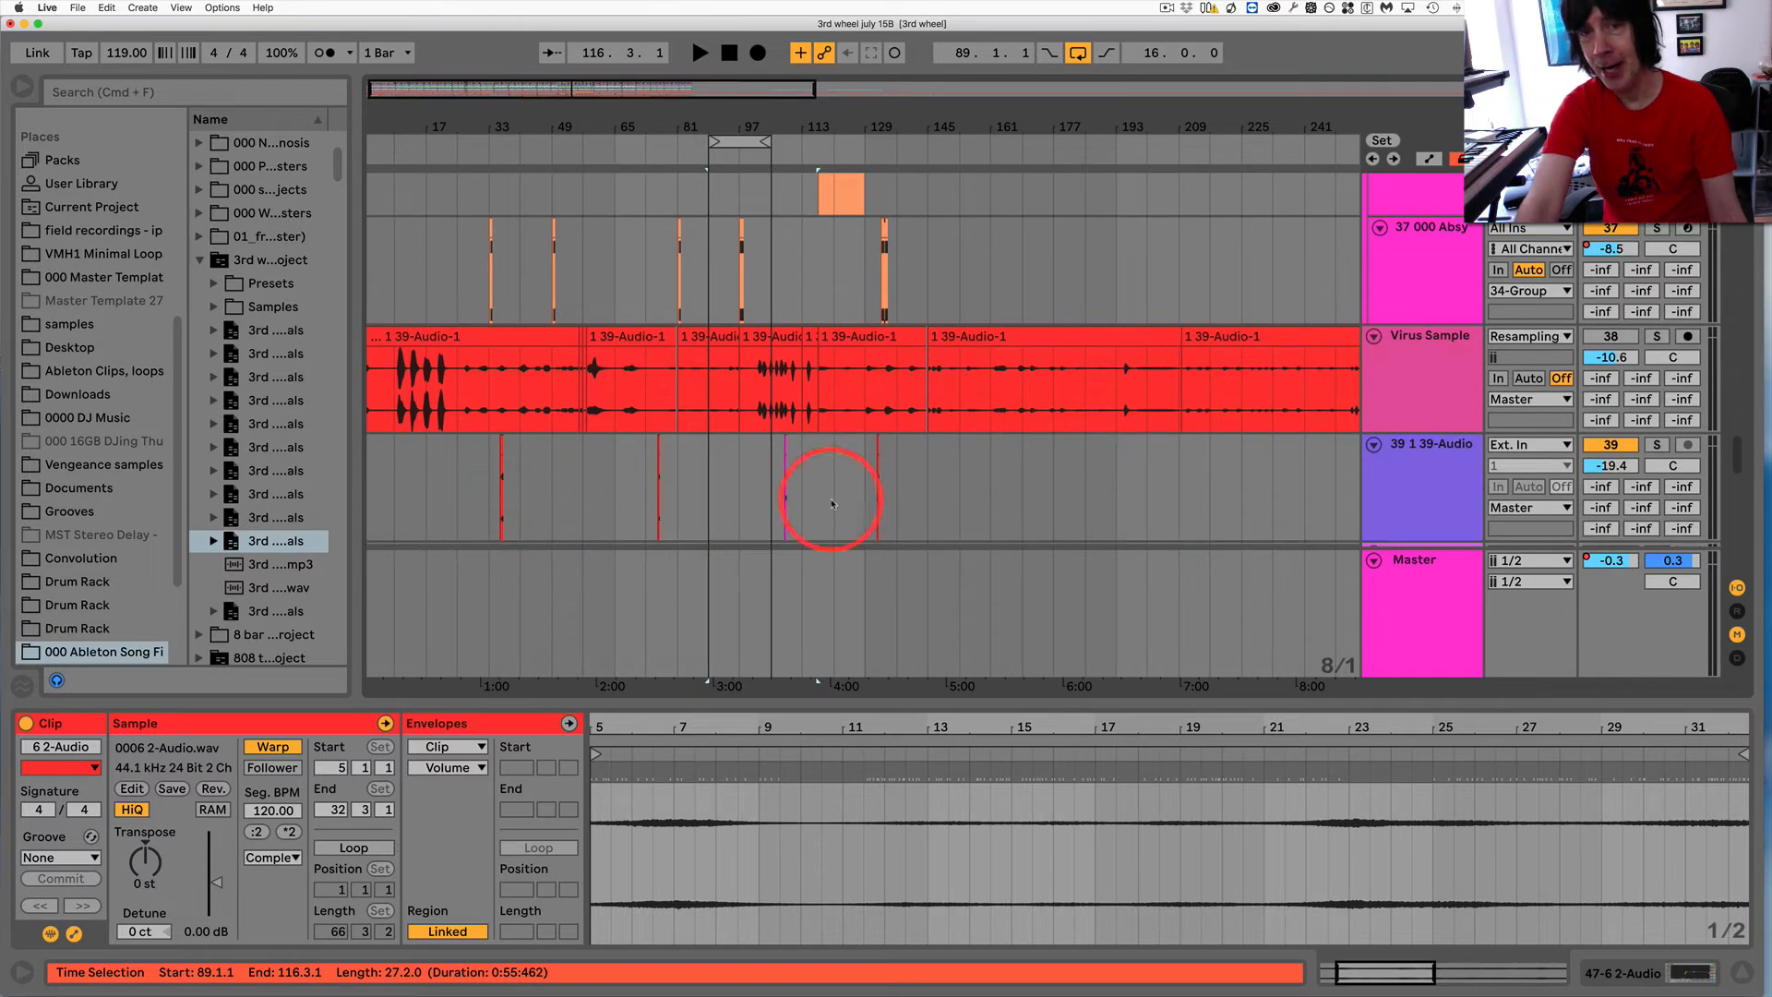
pyautogui.scroll(-5, 832, 504)
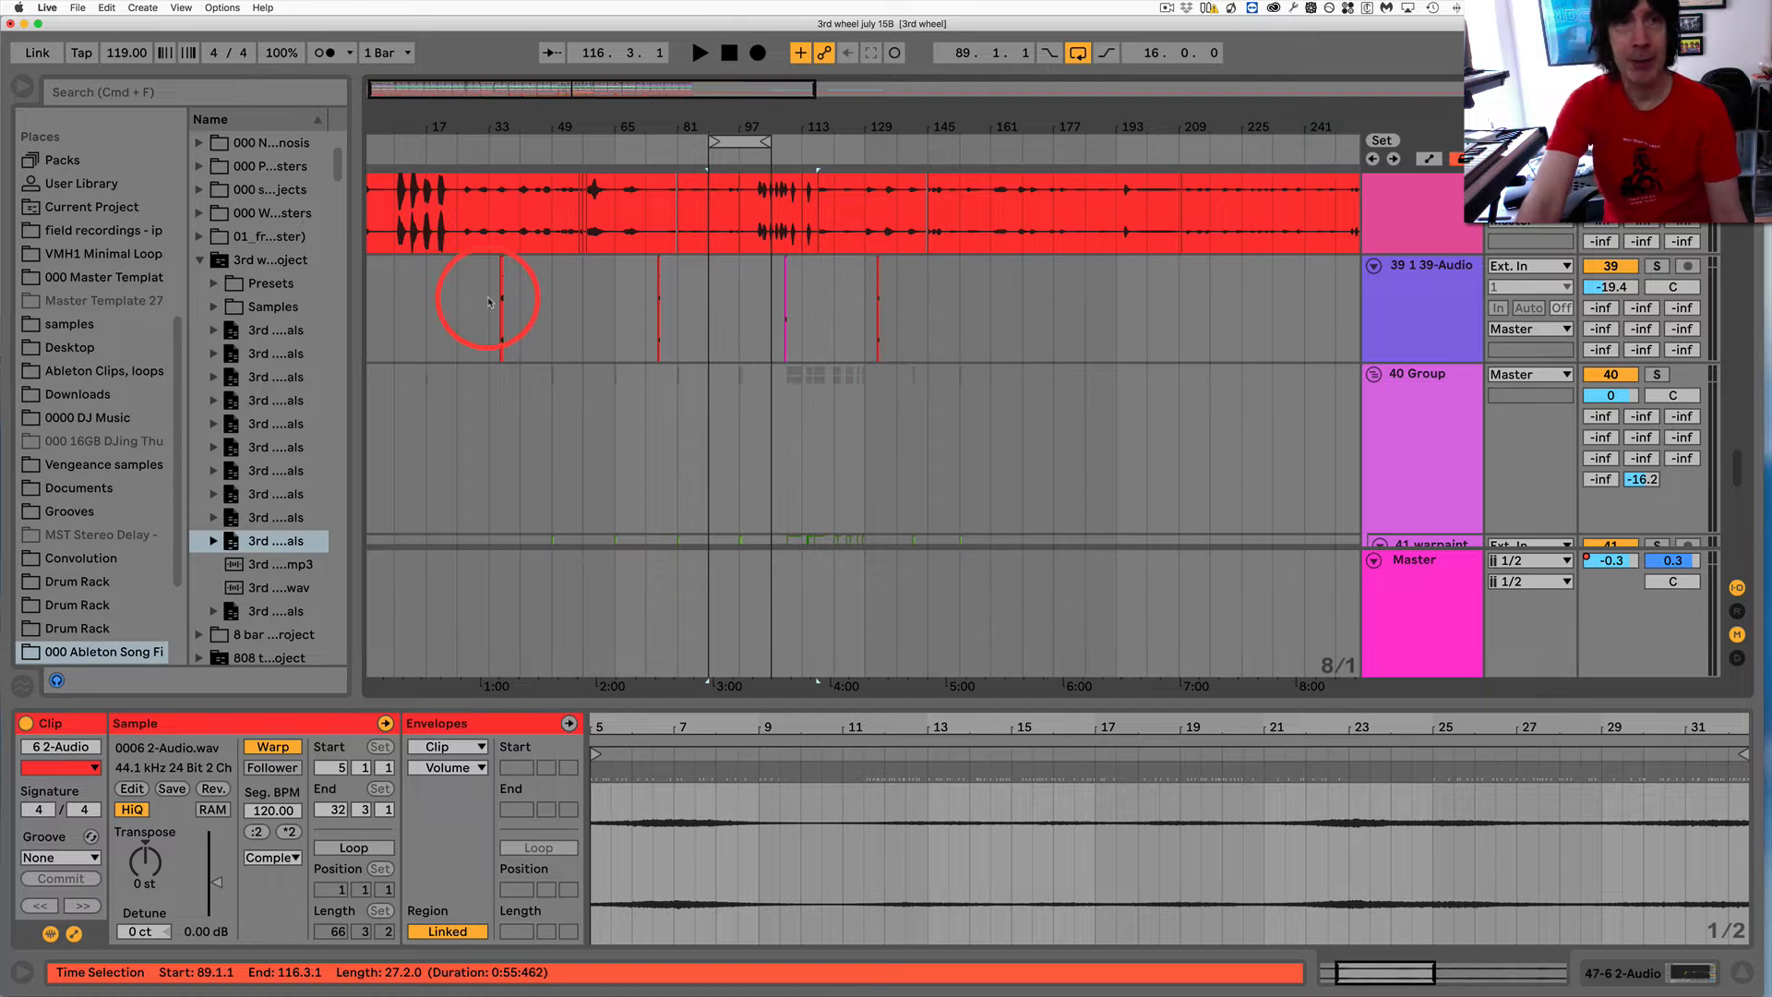
# On track 39, copy the eight bars from bar 33 to bar 89 and the eight bars from bar 105 to bar 97
pyautogui.moveTo(489, 300); pyautogui.dragTo(522, 298)
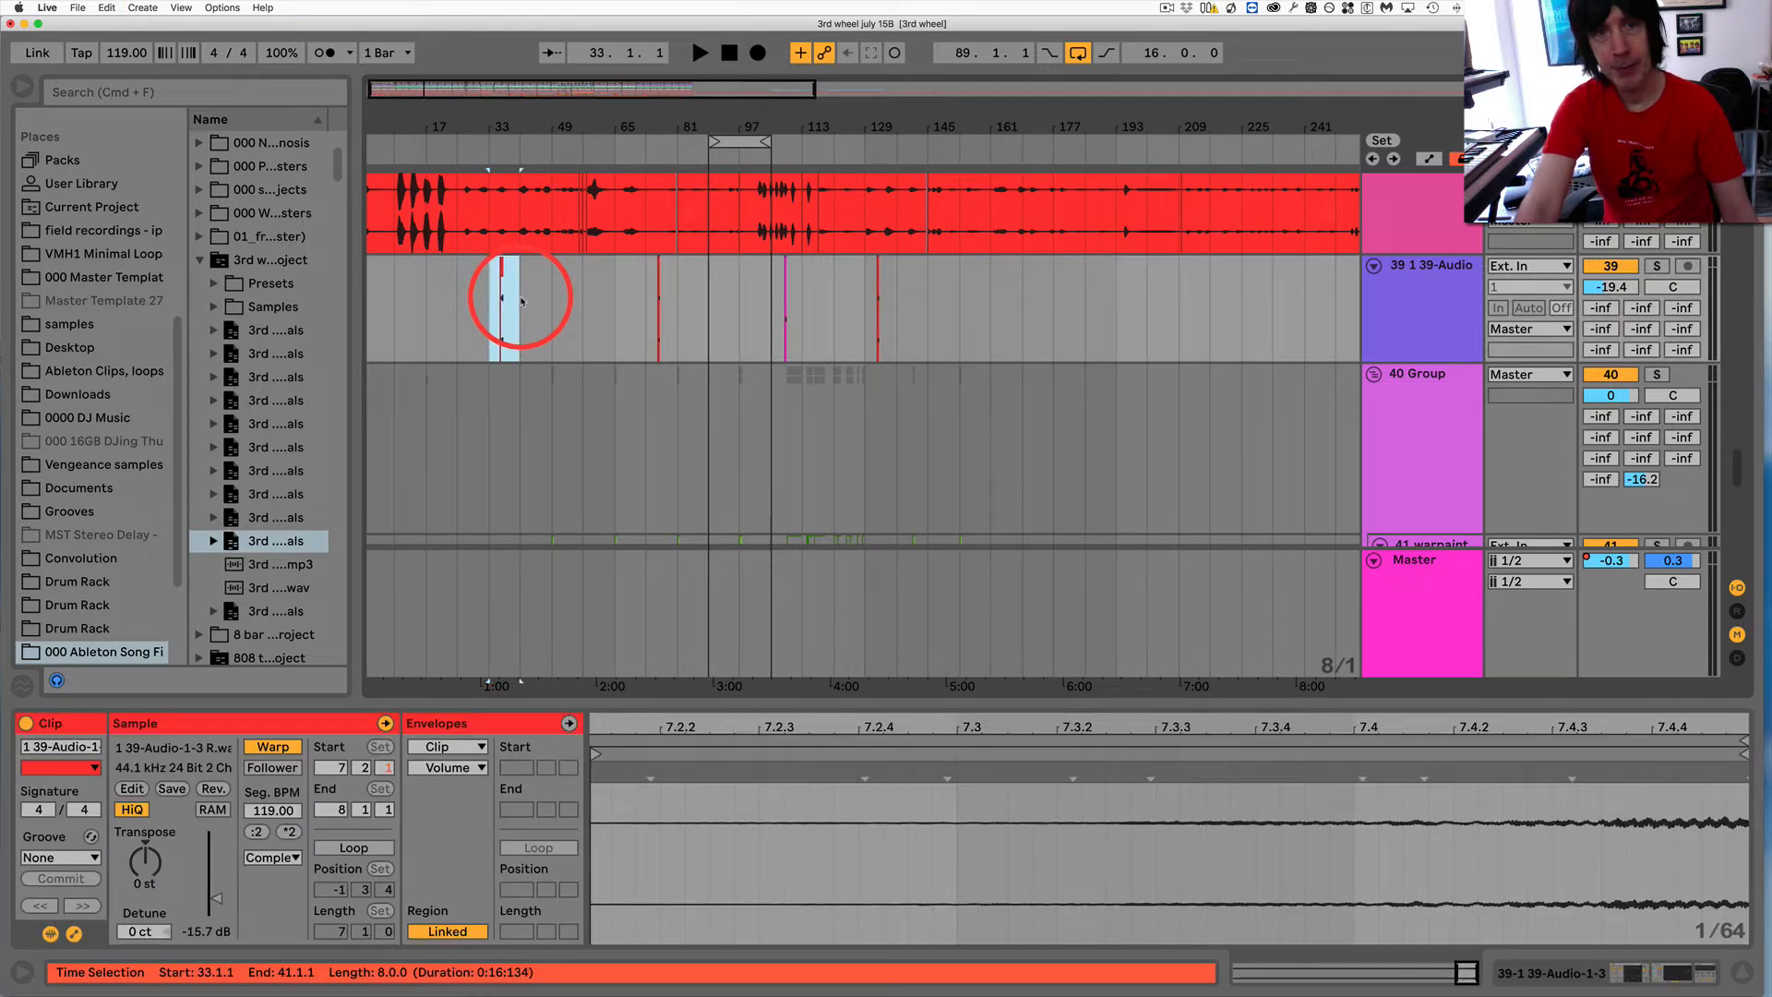
pyautogui.click(710, 307)
pyautogui.press('super+v')
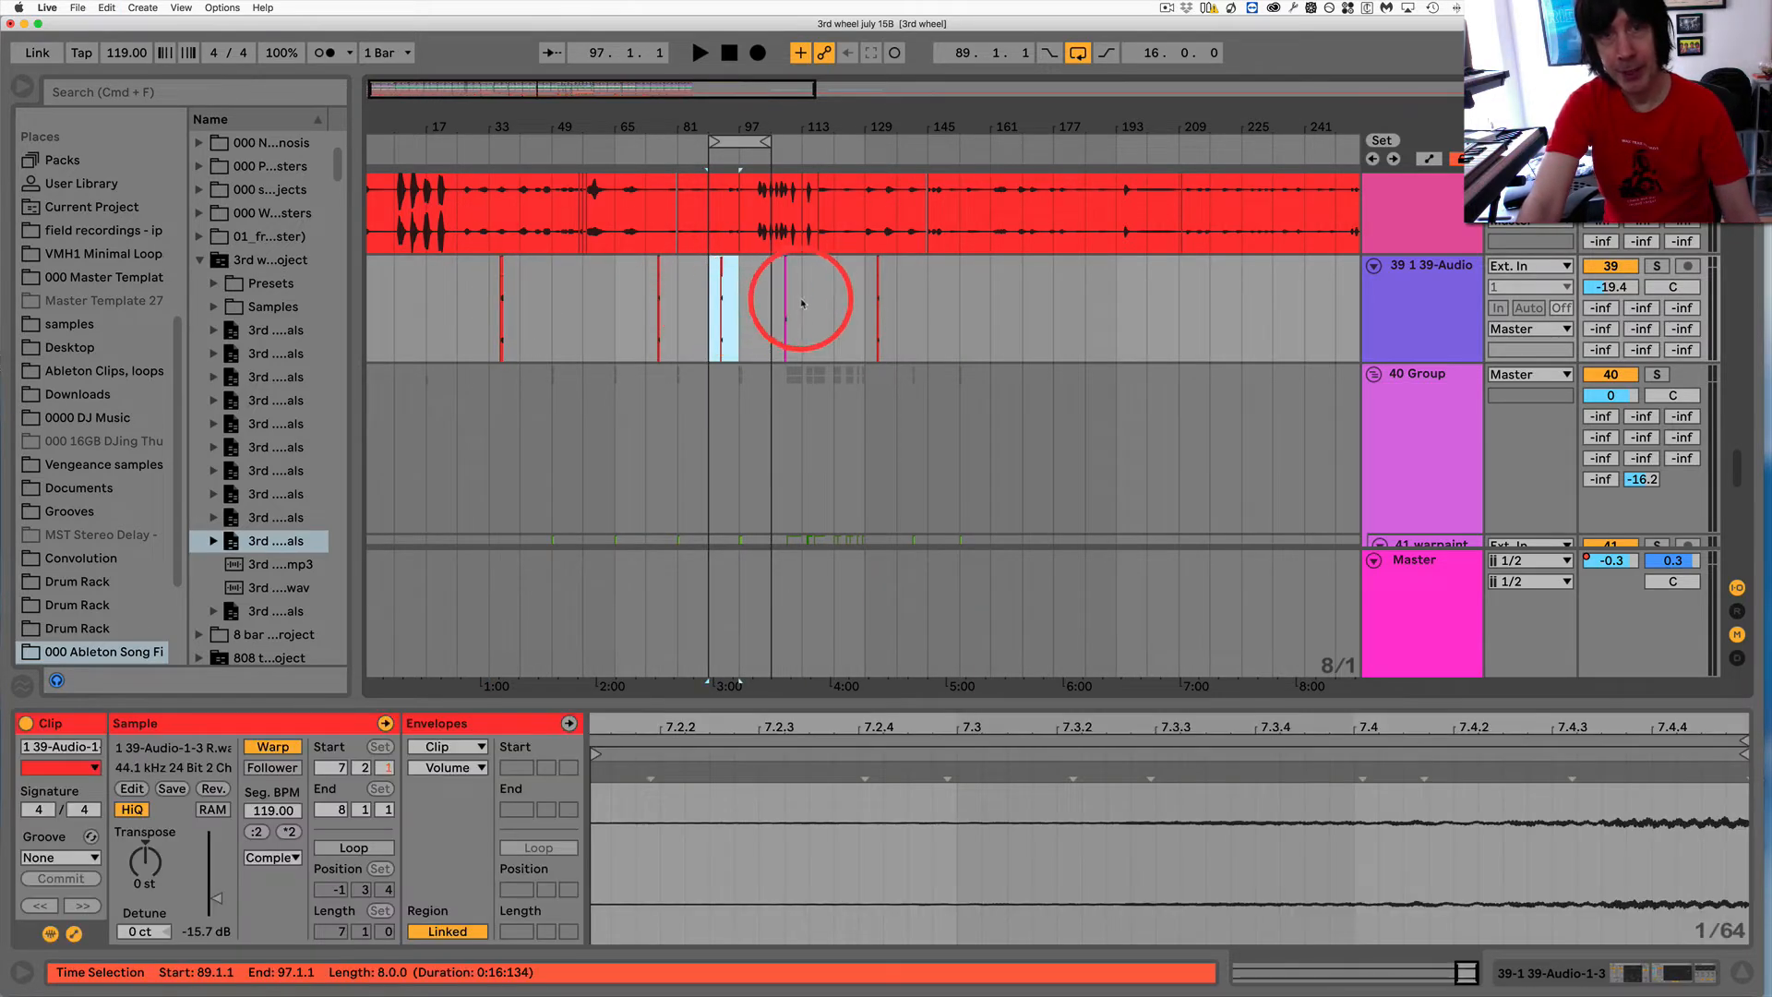
pyautogui.moveTo(801, 302); pyautogui.dragTo(772, 304)
pyautogui.press('super+c')
pyautogui.click(740, 305)
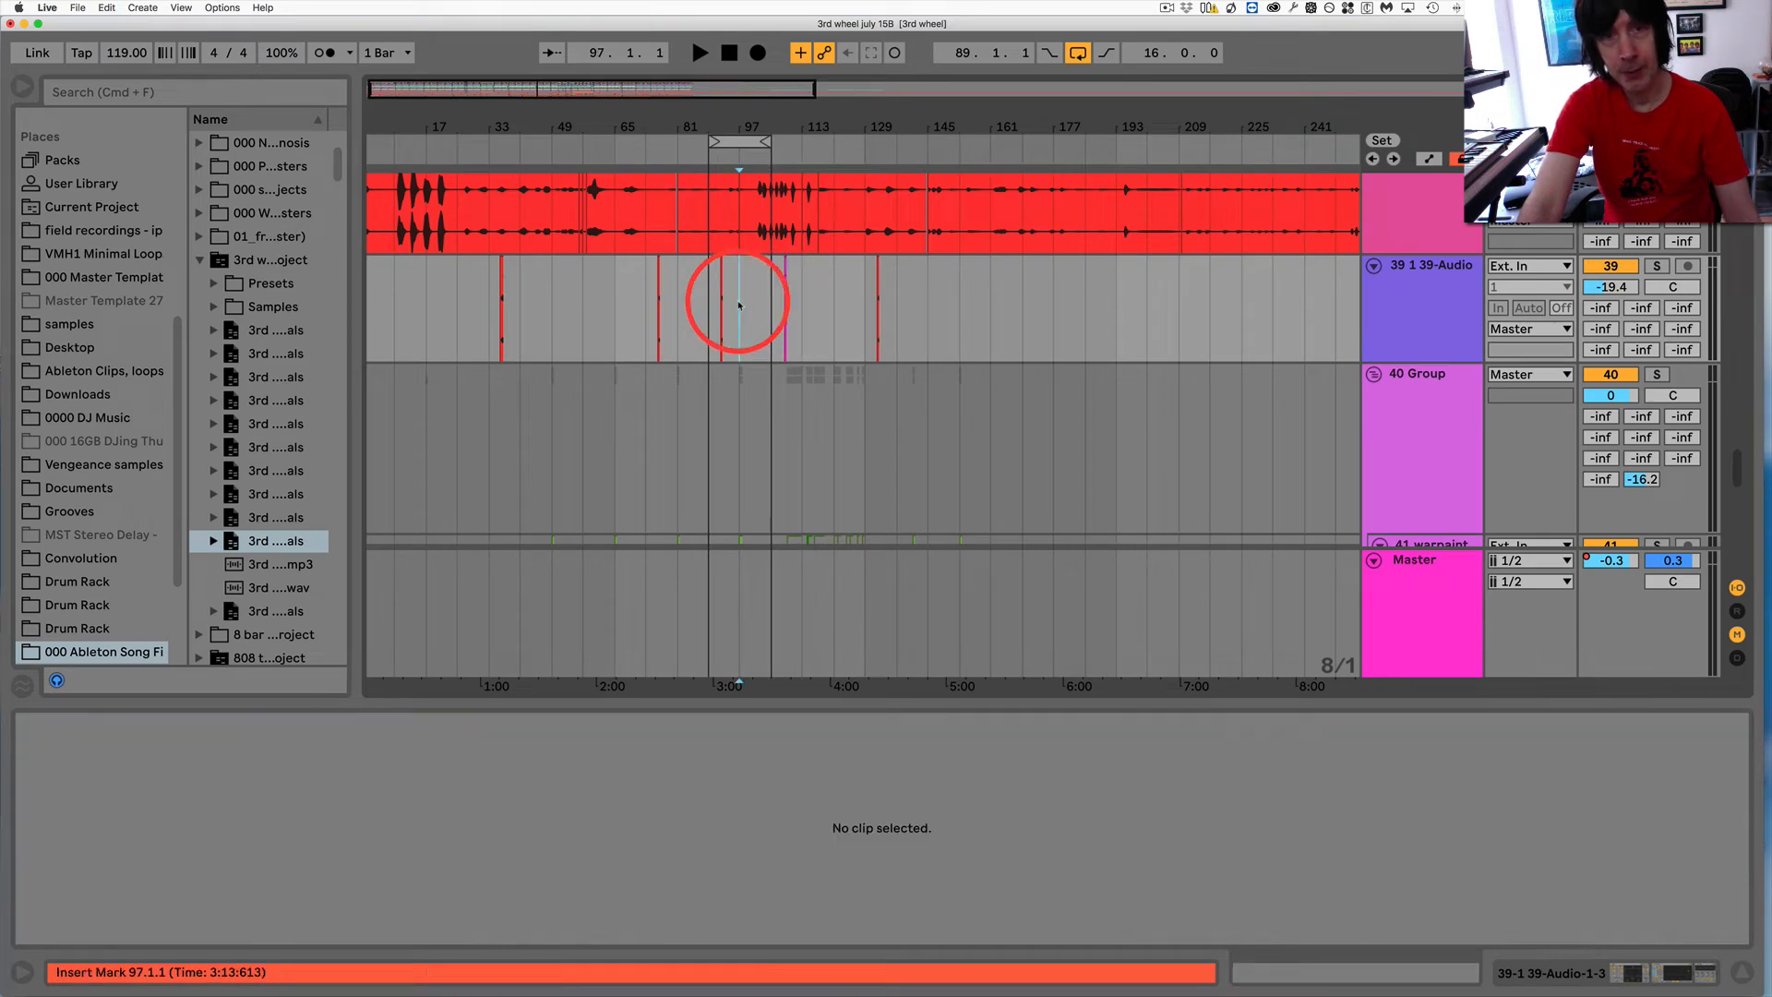
pyautogui.press('super+v')
# Copy the 12-bar clips at bar 117 on VFX2 tracks 35 and 36 together to bar 89
pyautogui.scroll(10, 954, 300)
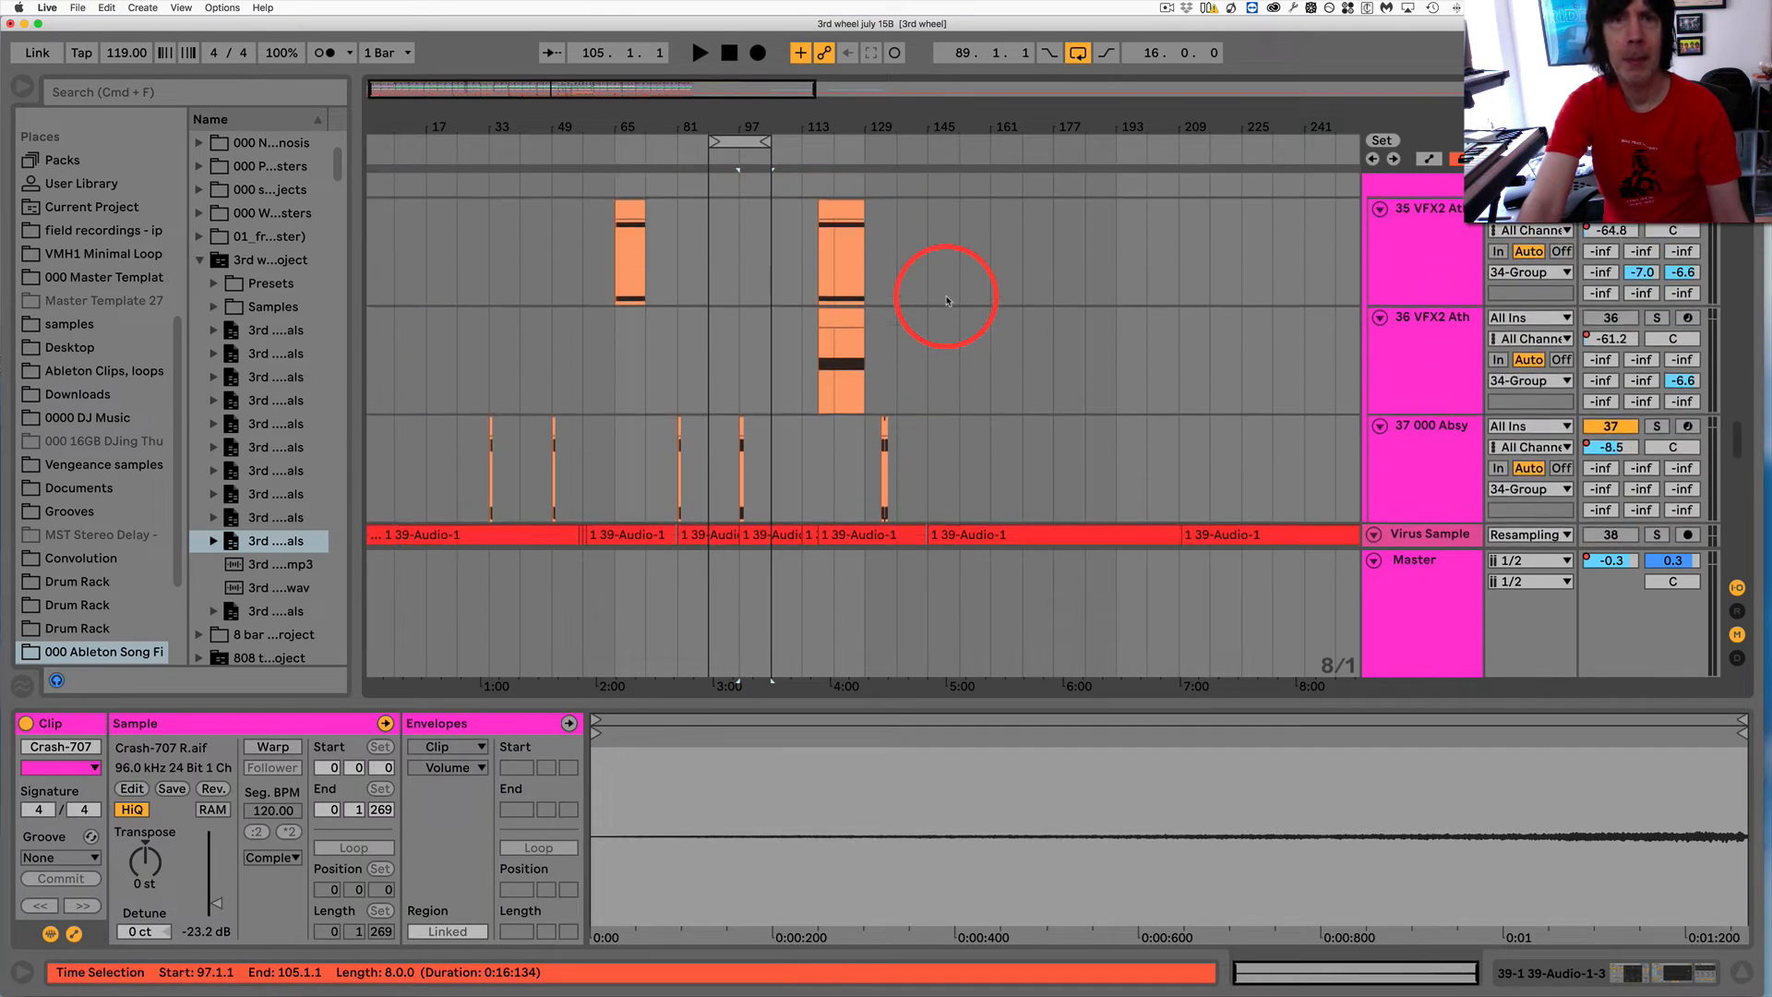
pyautogui.click(824, 378)
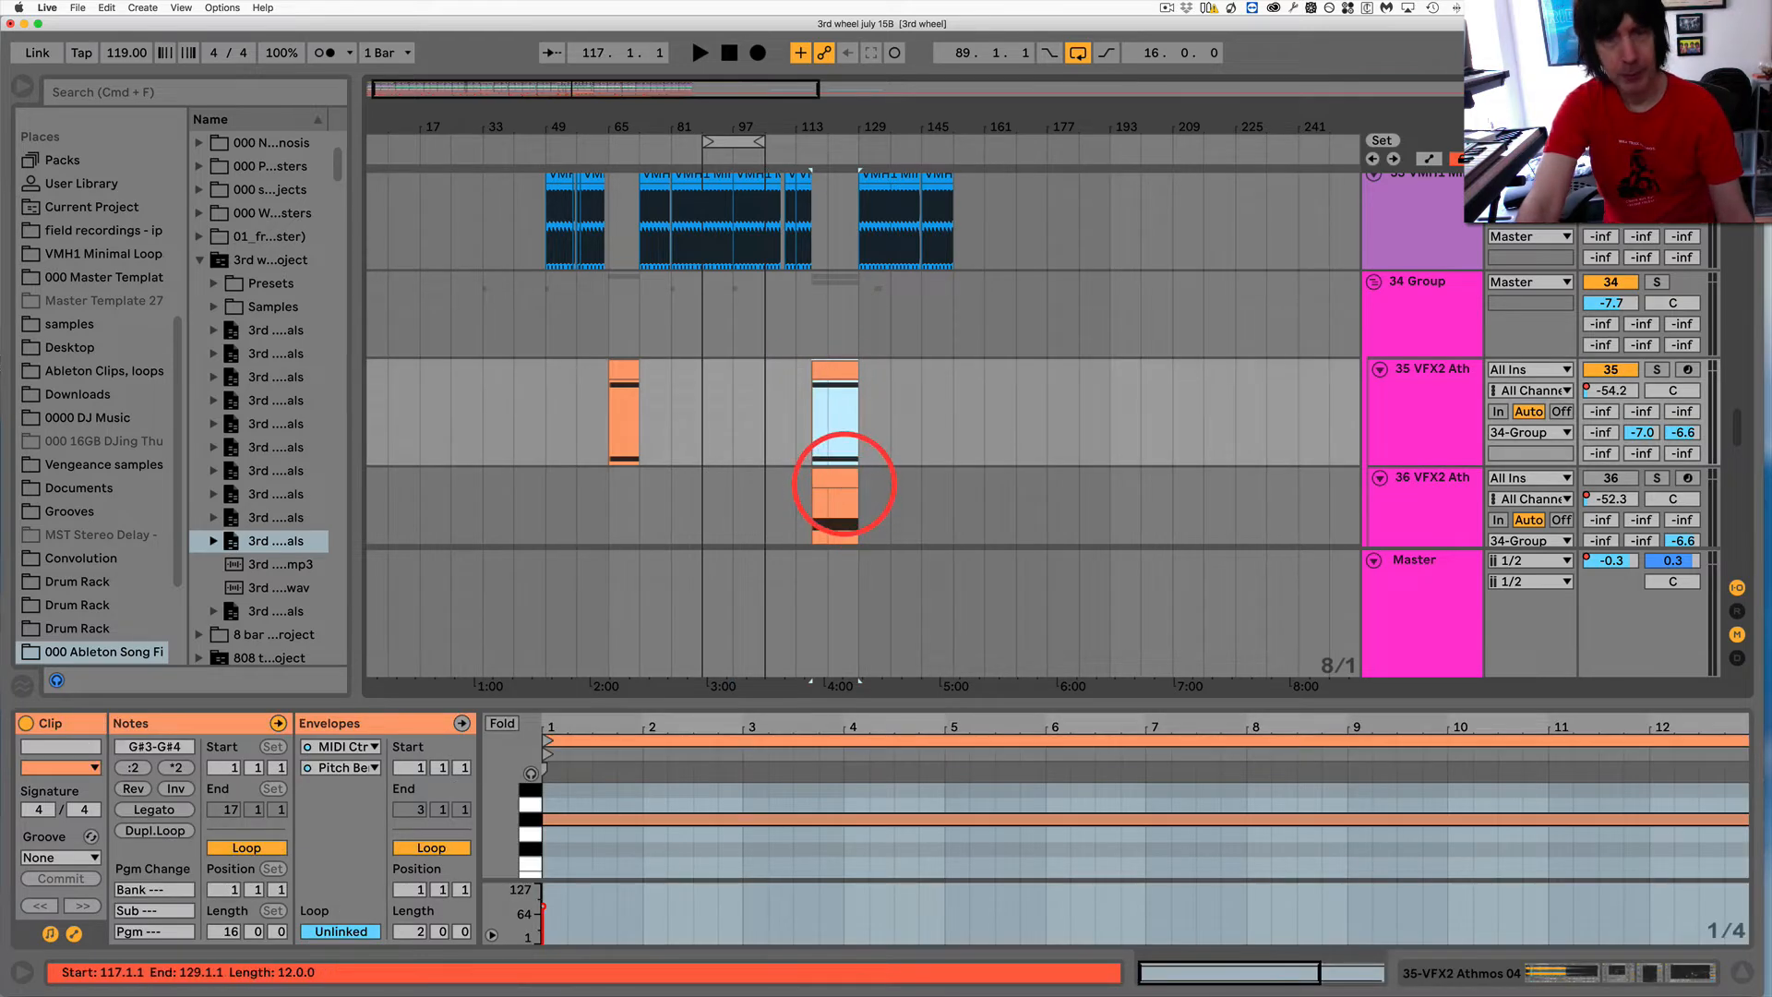
pyautogui.keyDown('shift'); pyautogui.click(835, 489); pyautogui.keyUp('shift')
pyautogui.moveTo(842, 483); pyautogui.dragTo(716, 437)
# Copy the Operator track's 16-bar Freeze clip from bar 229 to bar 89
pyautogui.scroll(8, 714, 436)
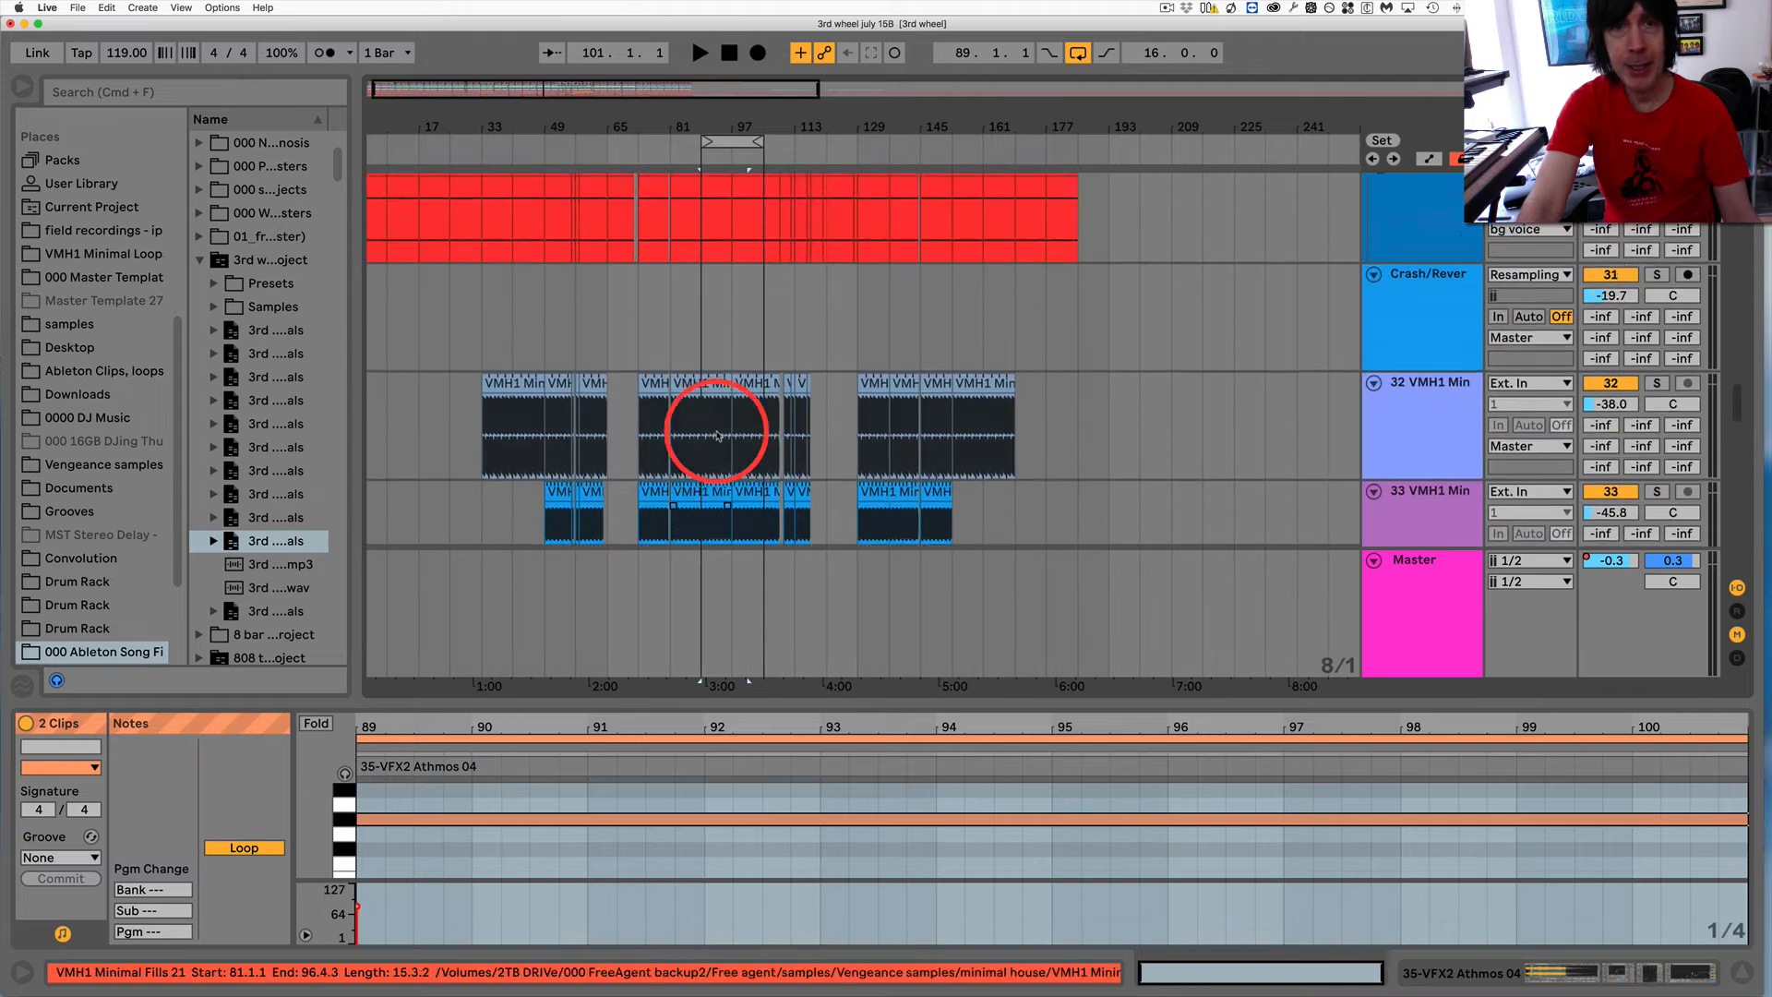
pyautogui.scroll(3, 702, 411)
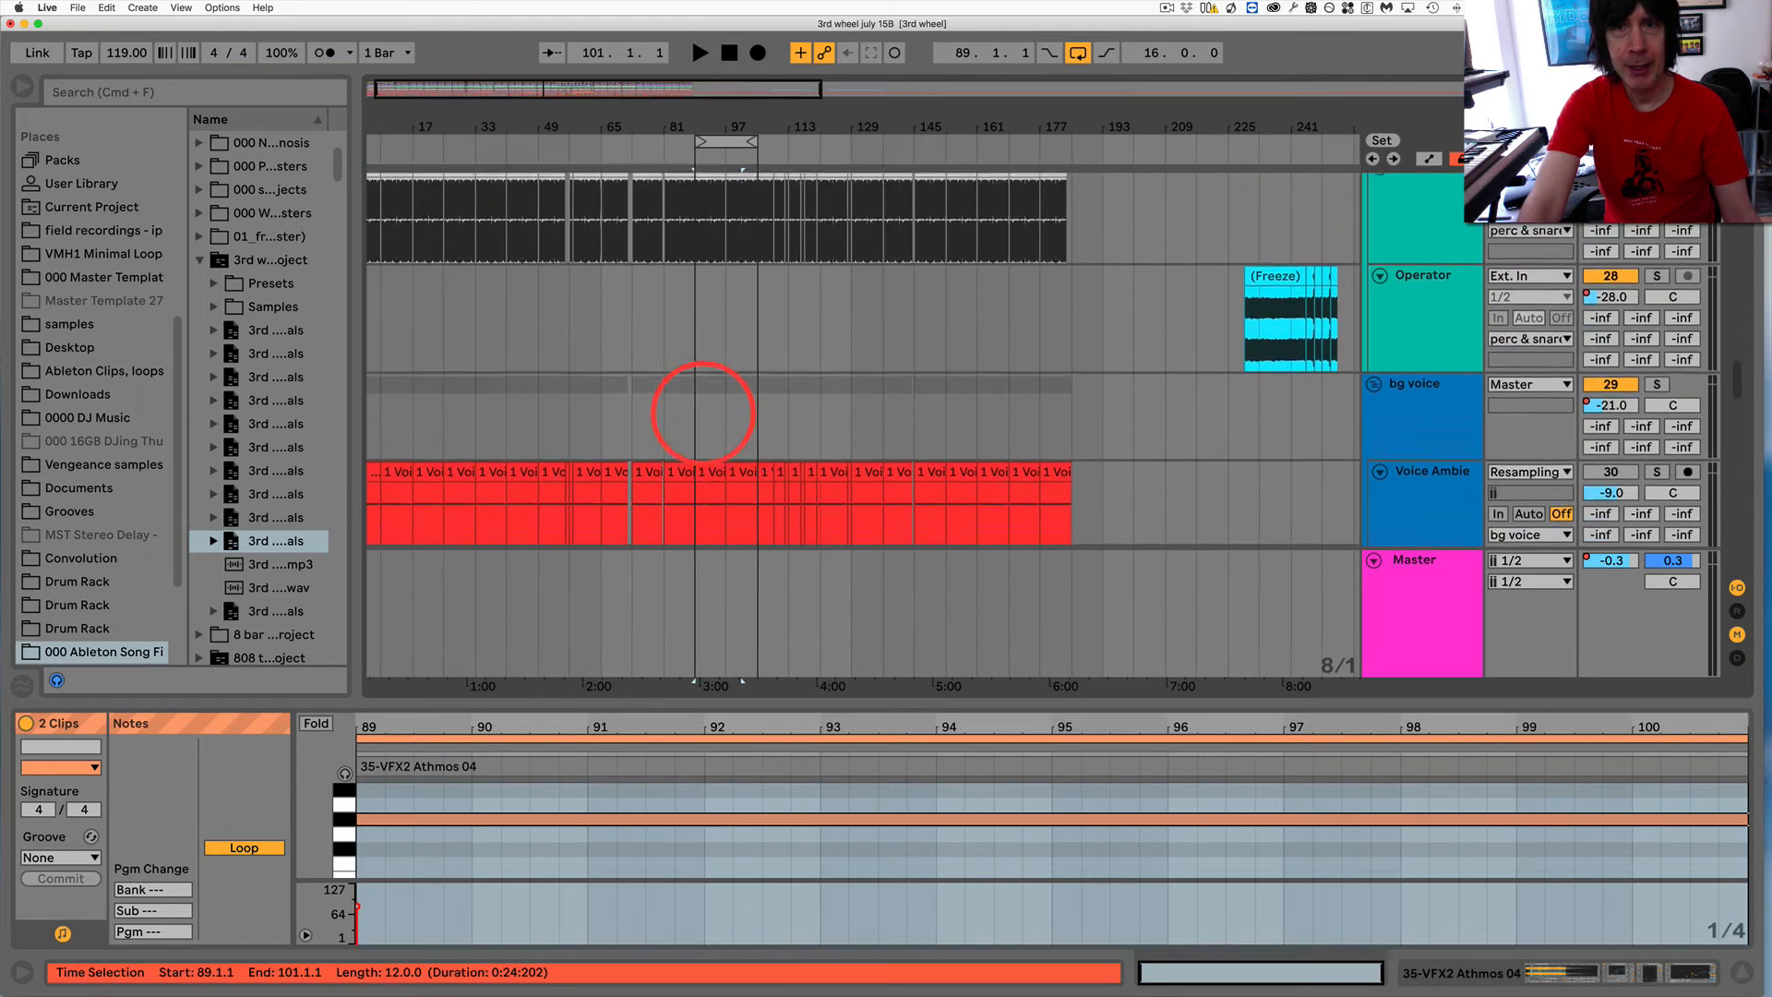
pyautogui.click(1262, 283)
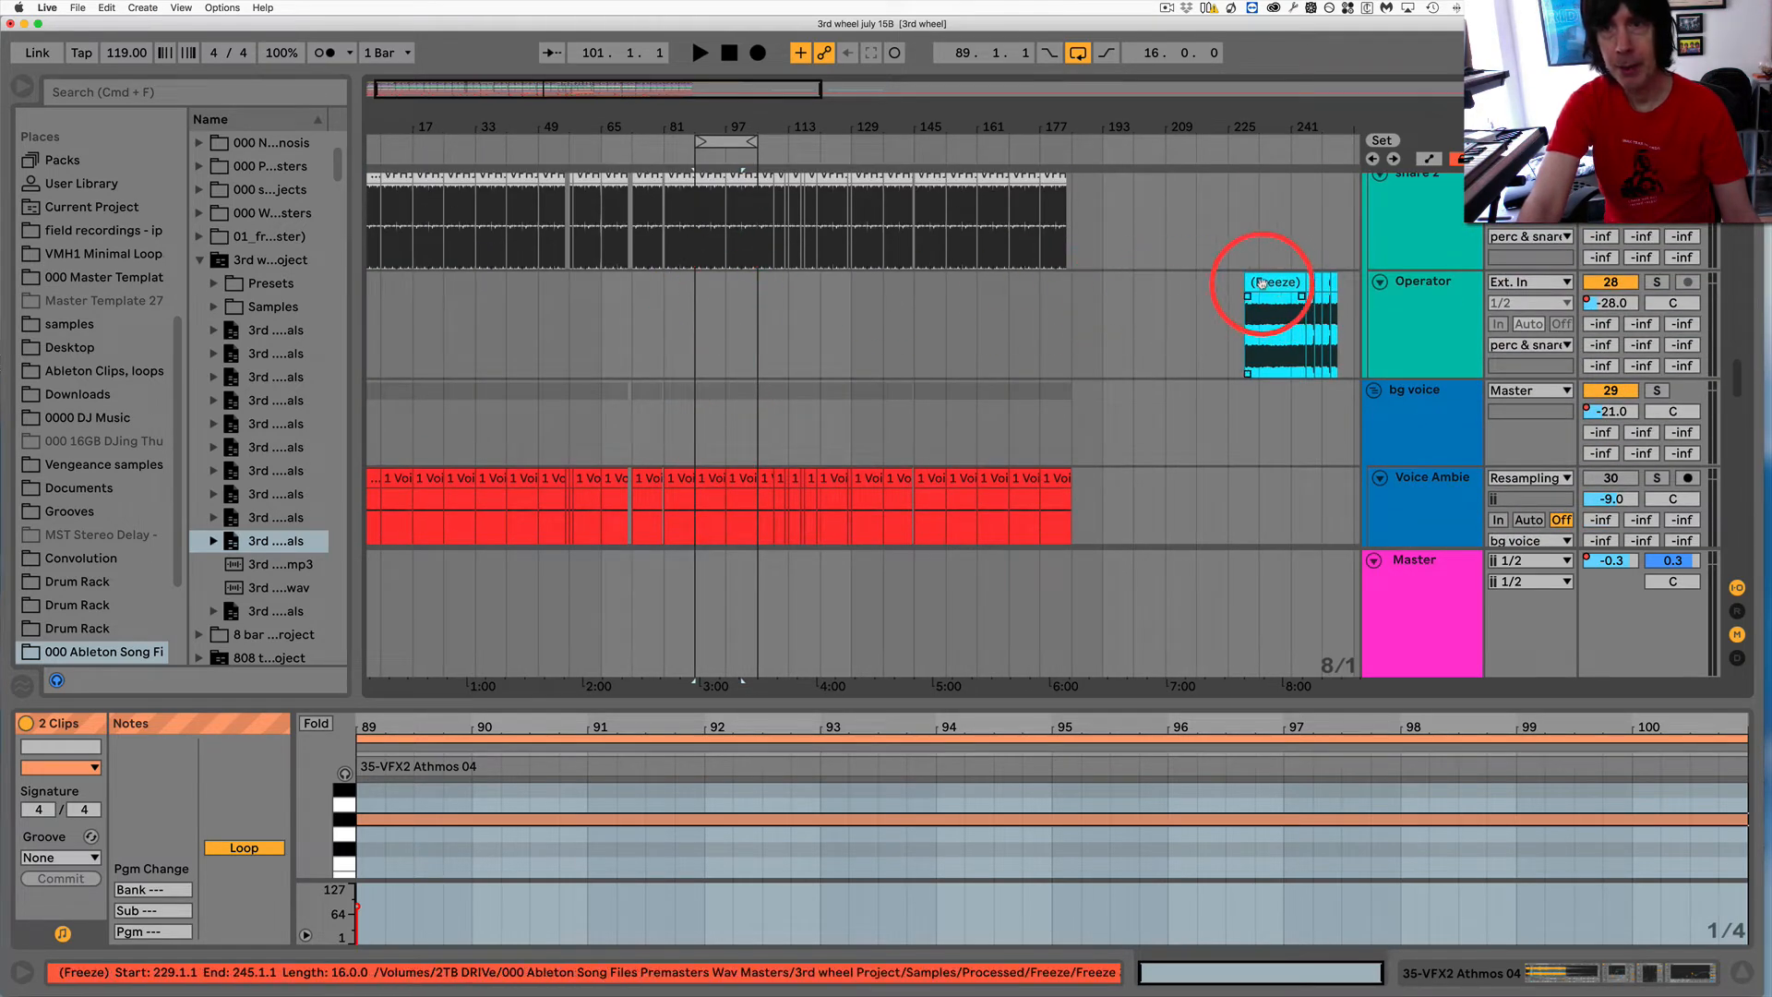
pyautogui.click(1269, 283)
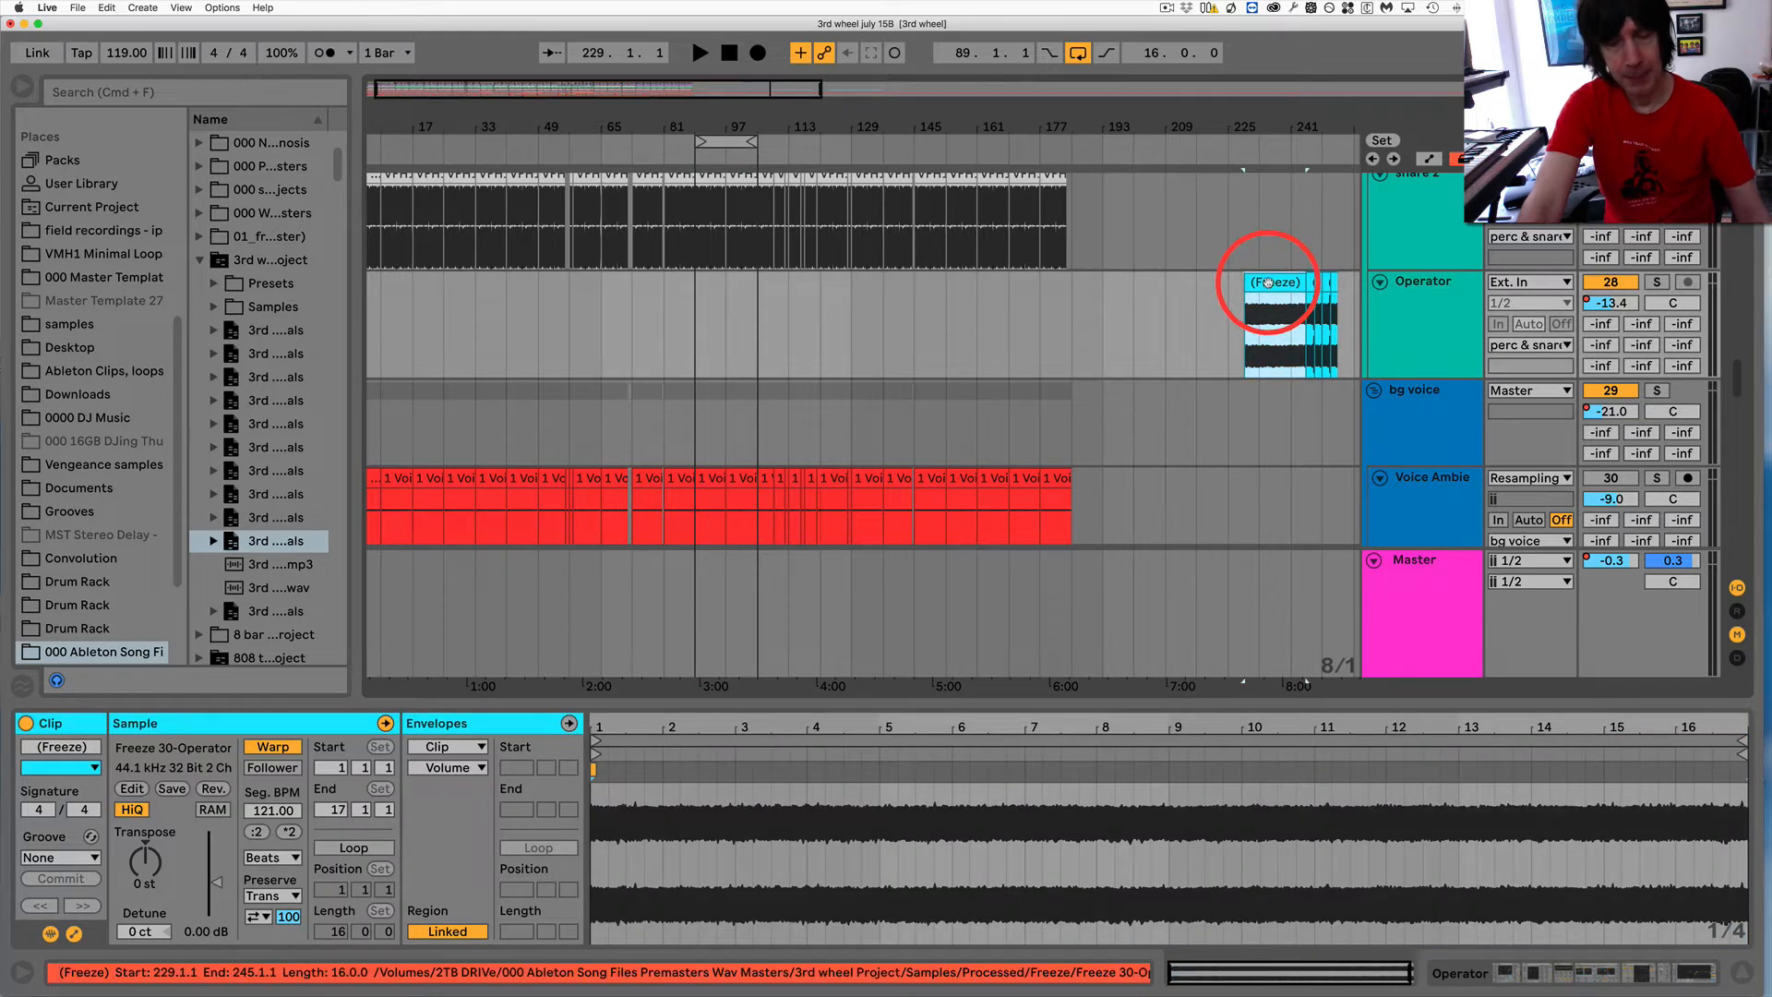
pyautogui.click(701, 341)
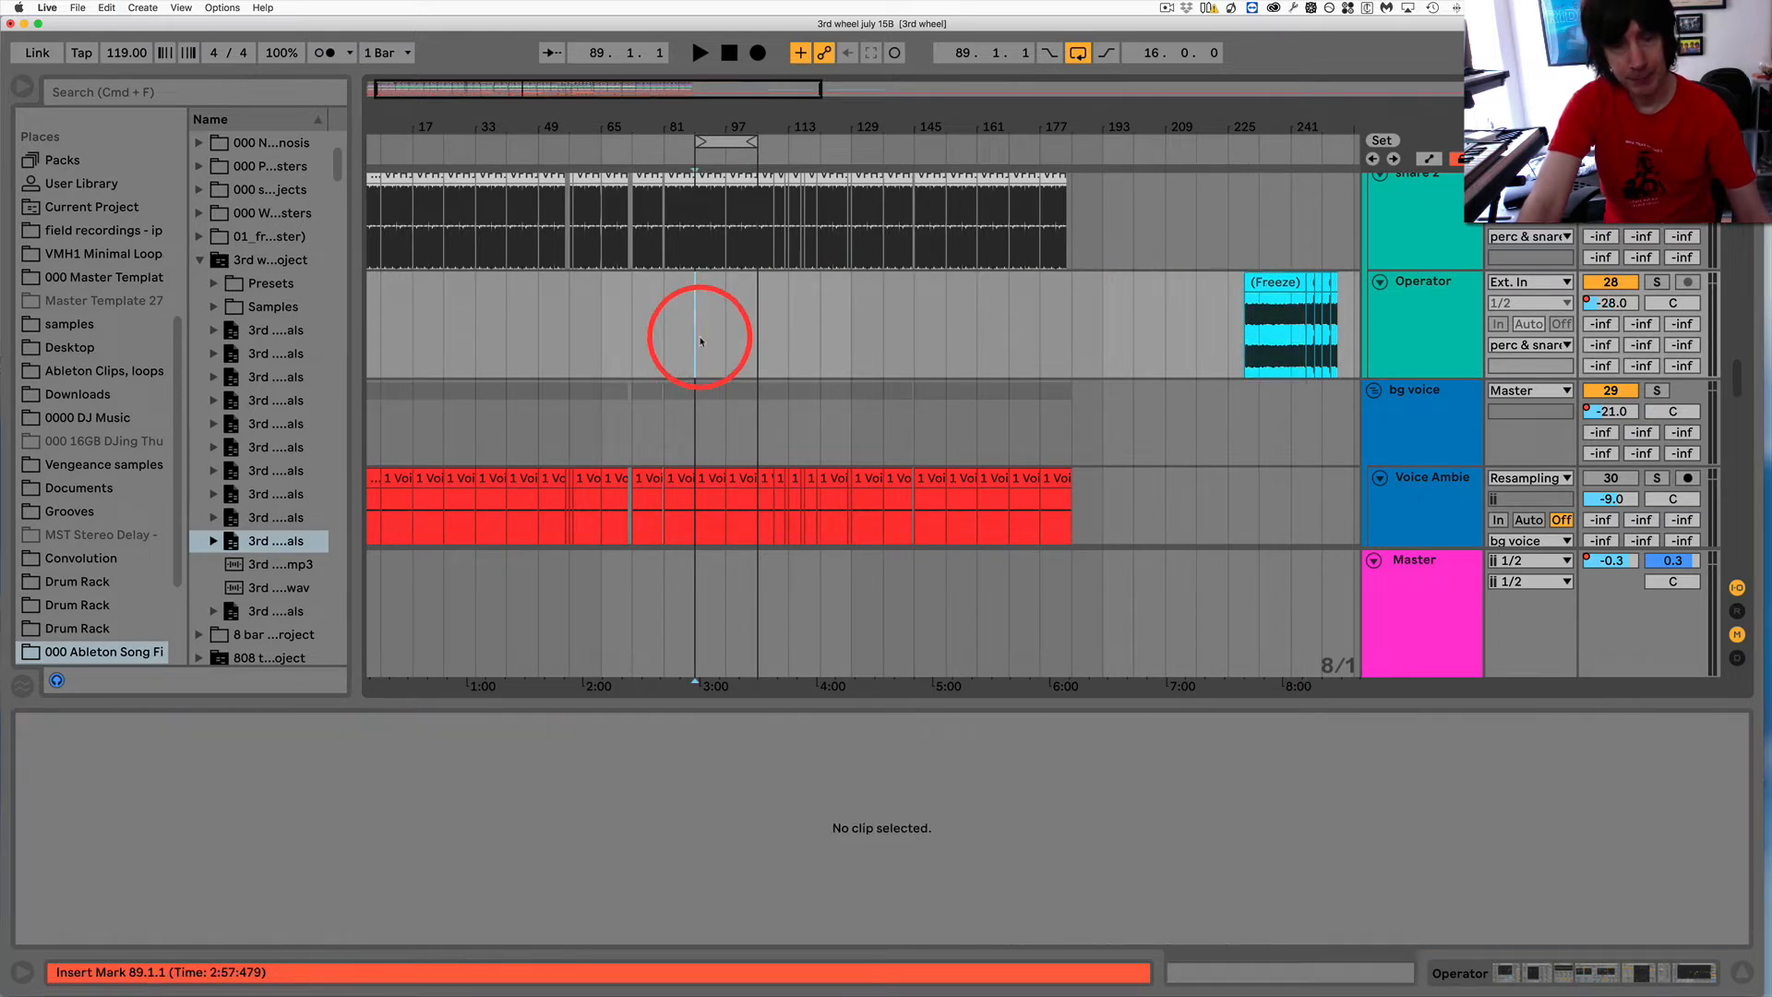
pyautogui.press('super+v')
# Copy the 16-bar Sub clip at bar 129 to bar 89 on the same track
pyautogui.scroll(8, 700, 341)
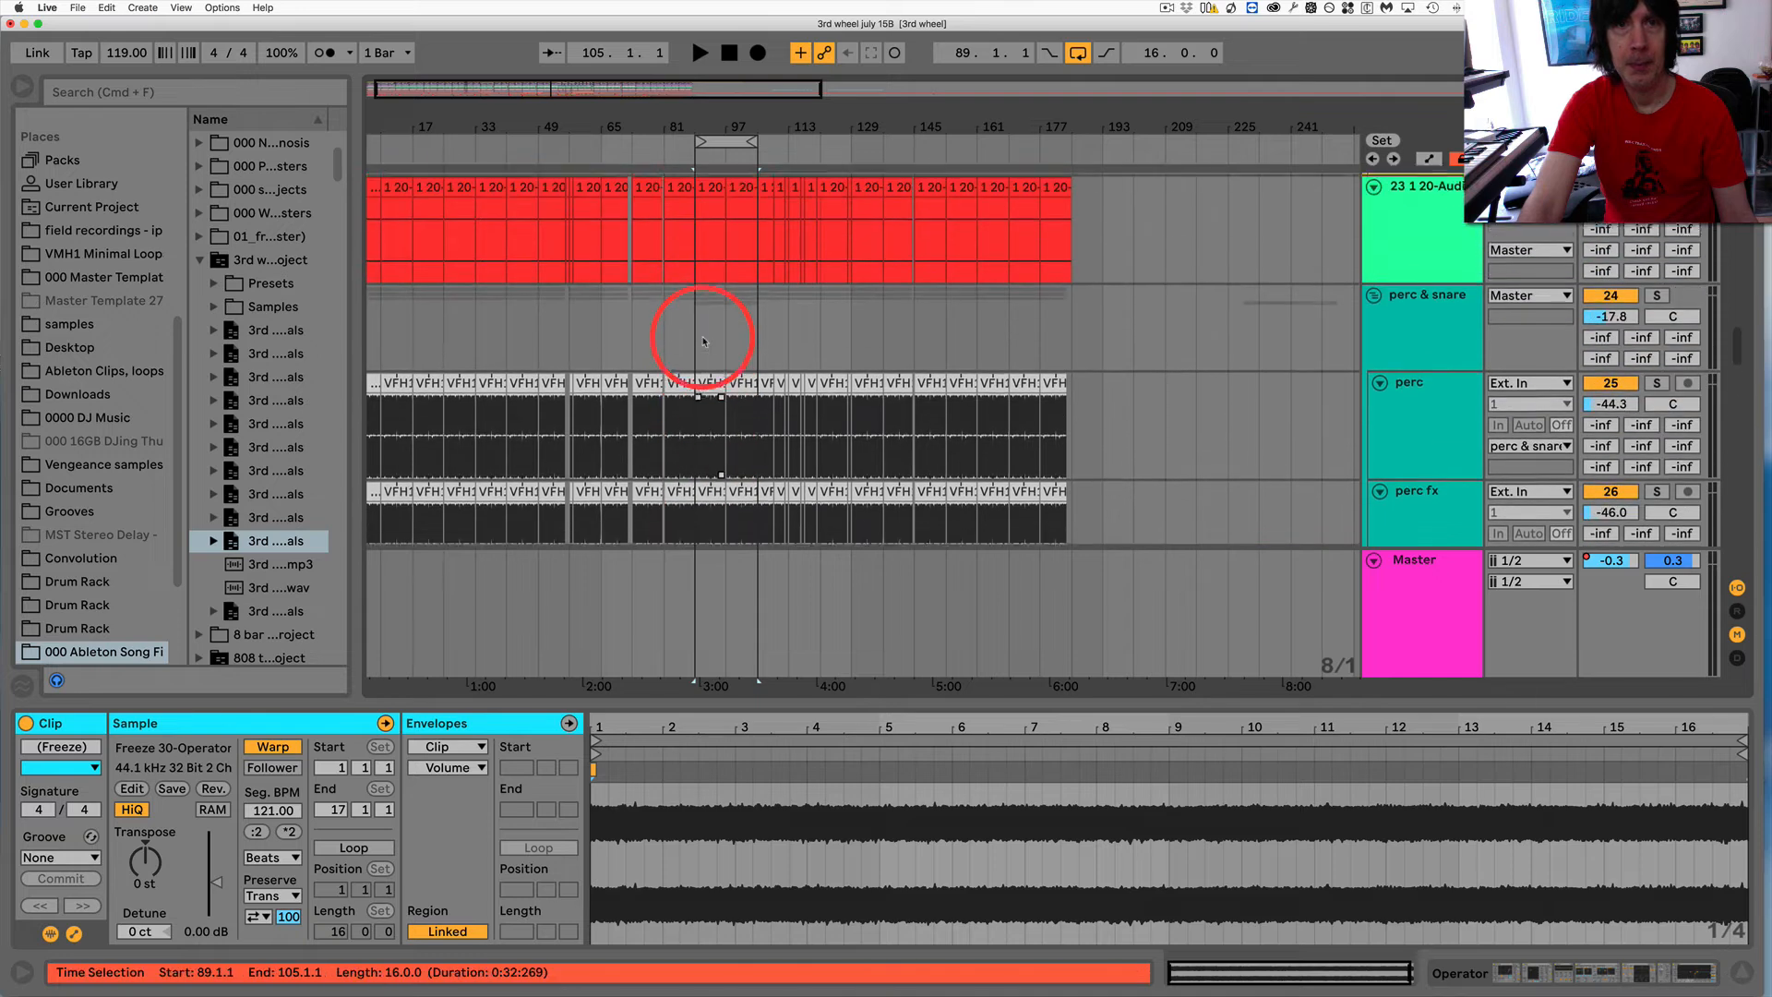
pyautogui.scroll(10, 702, 337)
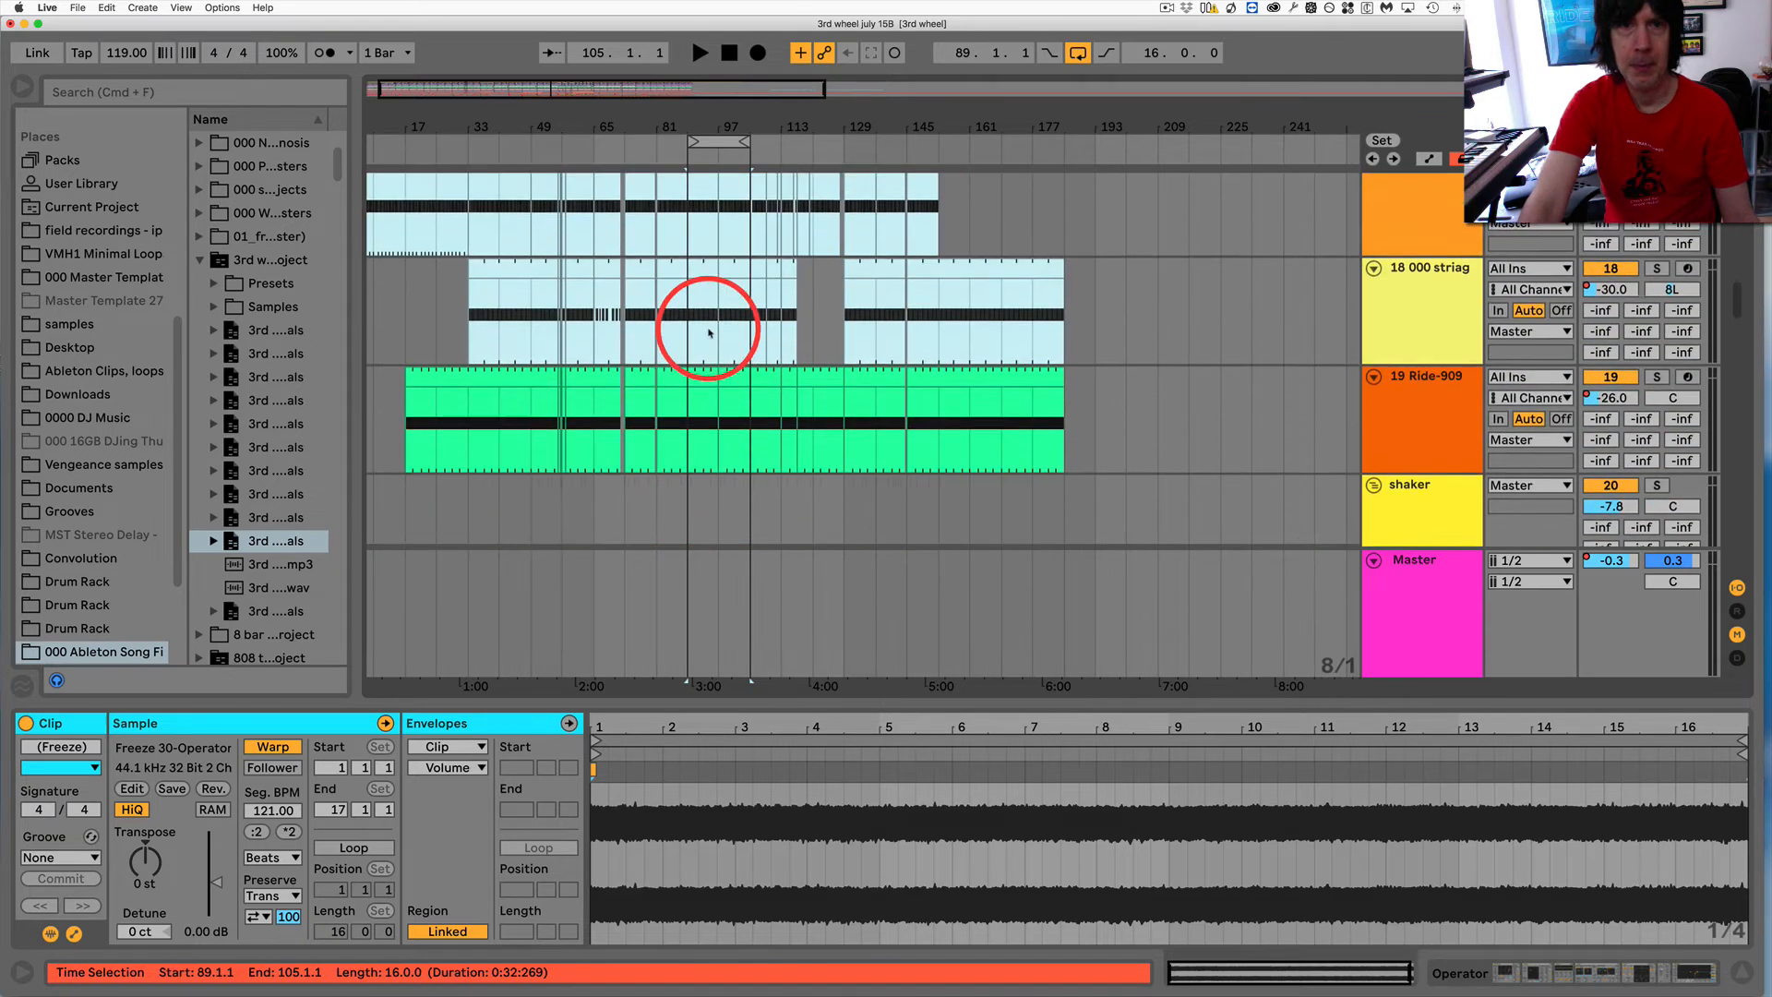
pyautogui.scroll(8, 710, 333)
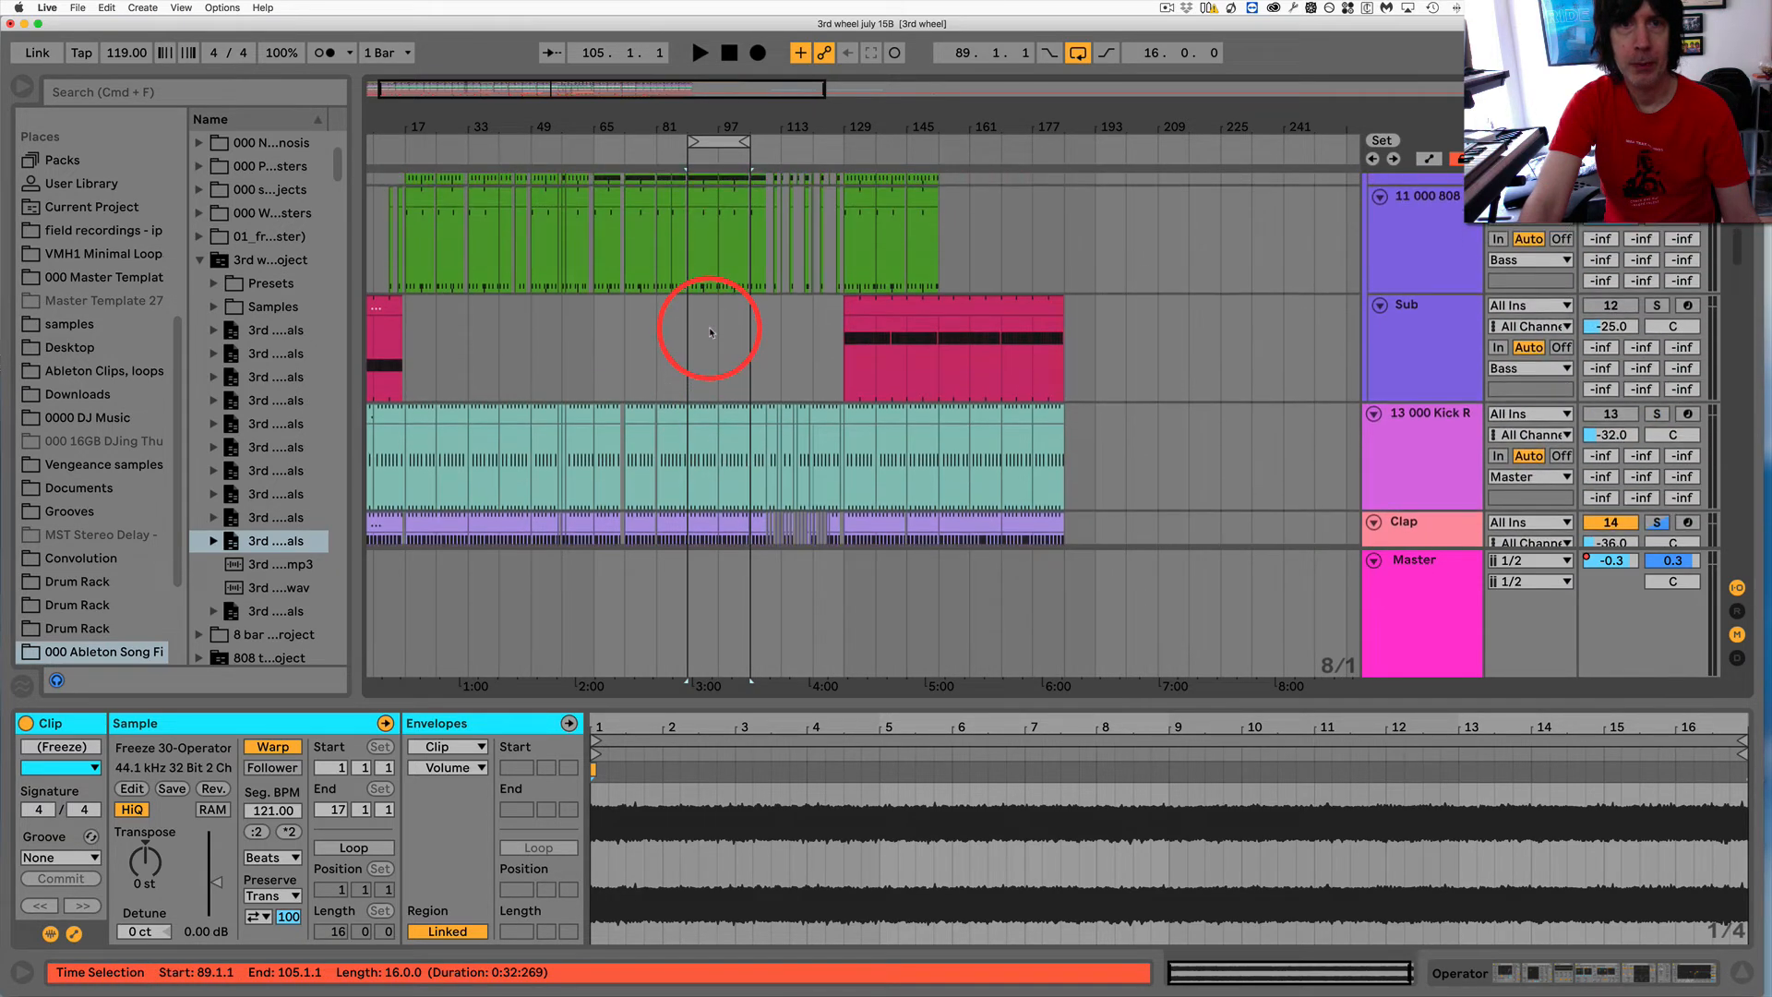
pyautogui.click(846, 374)
pyautogui.moveTo(845, 373); pyautogui.dragTo(900, 328)
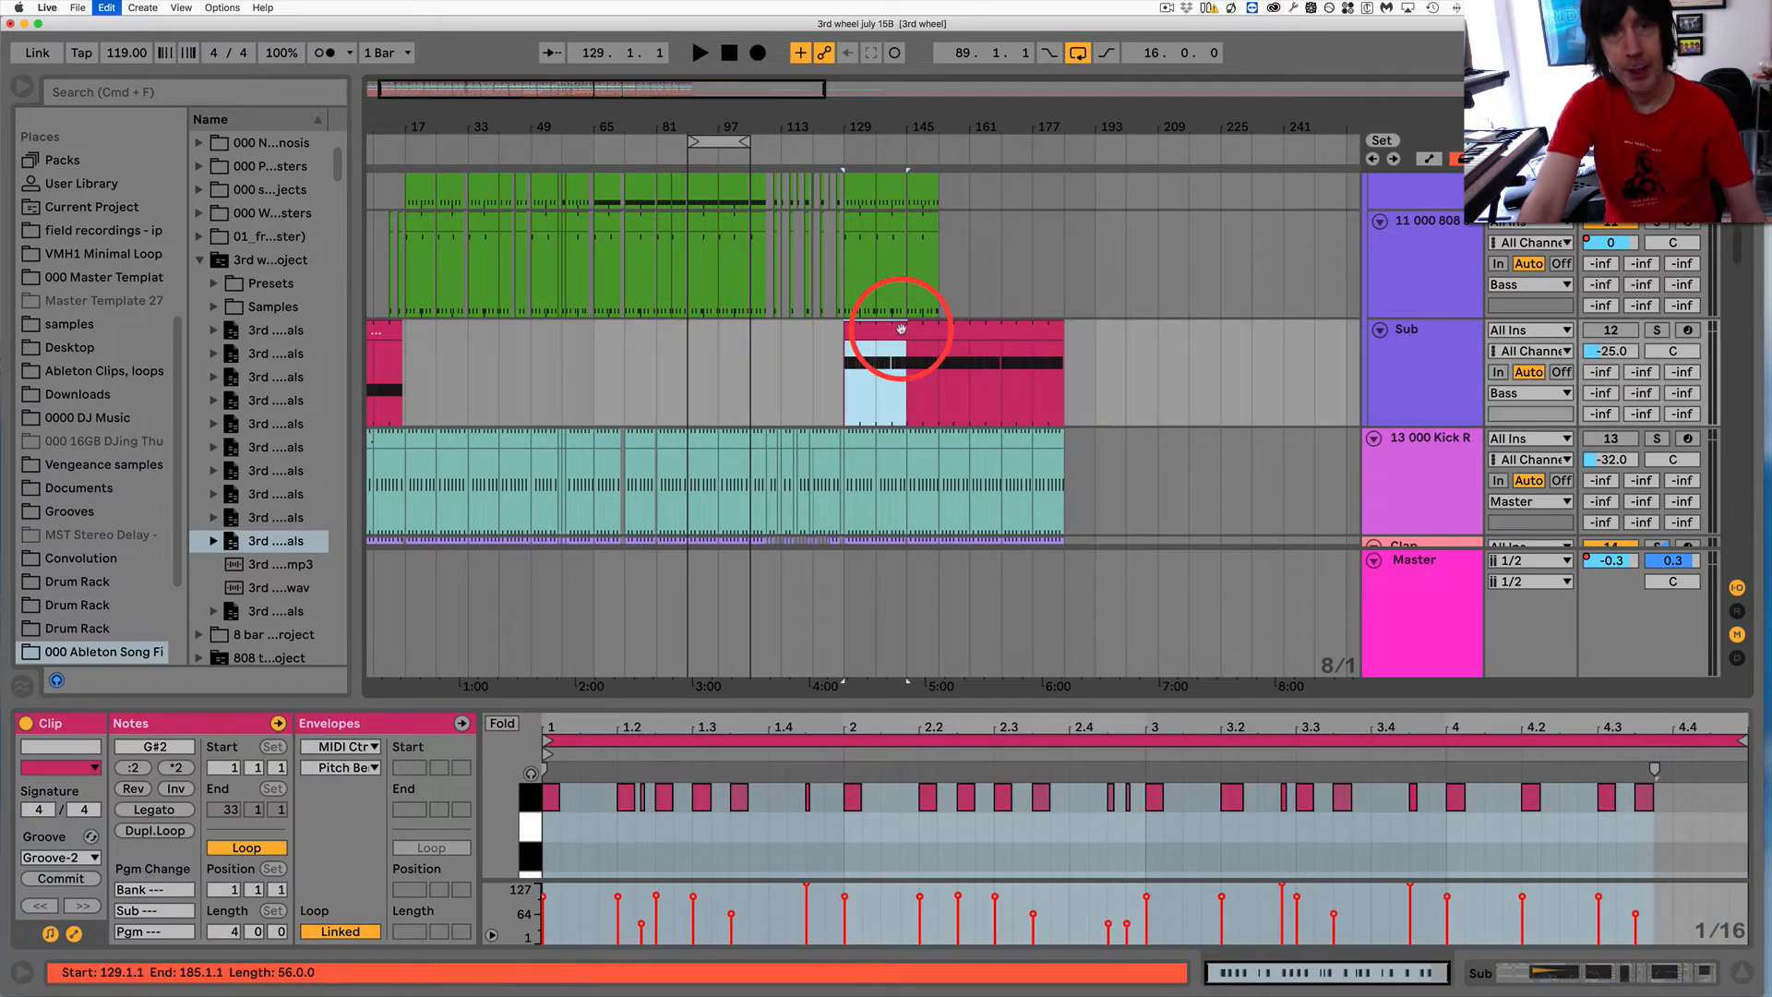
pyautogui.click(688, 381)
pyautogui.press('super+v')
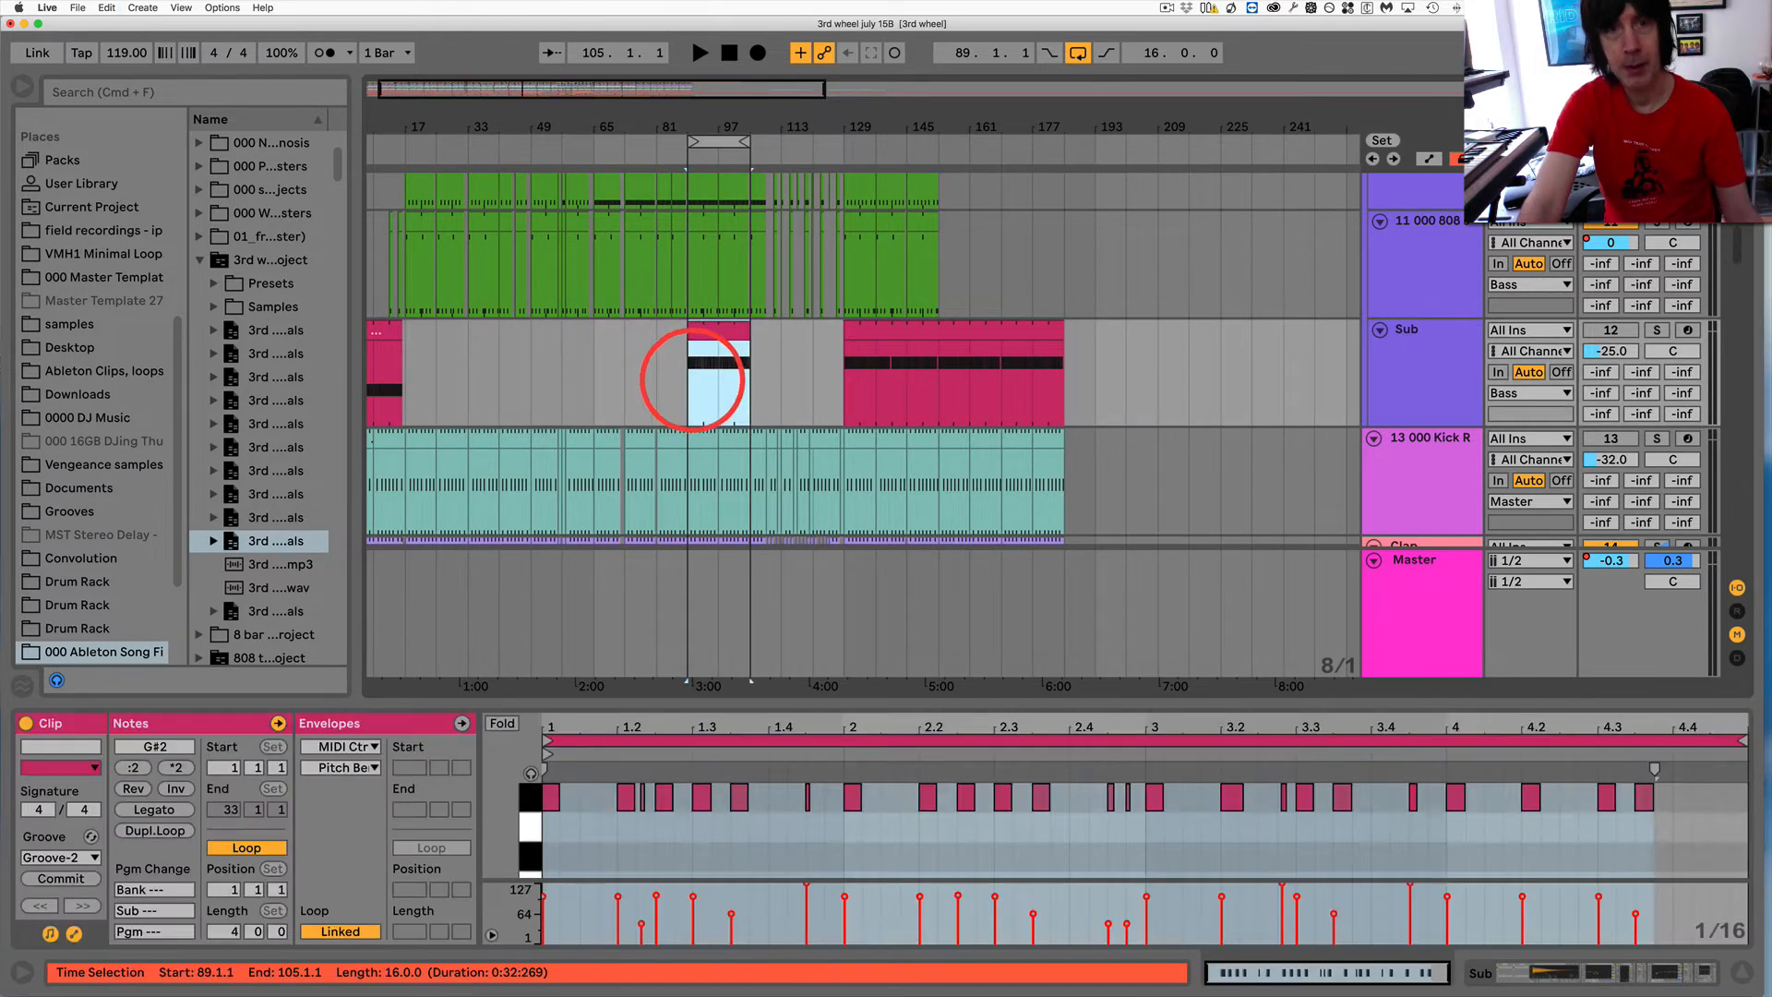
# Select the contents of the loop range from bar 89 to 105 across all tracks
pyautogui.scroll(5, 697, 381)
pyautogui.scroll(10, 706, 383)
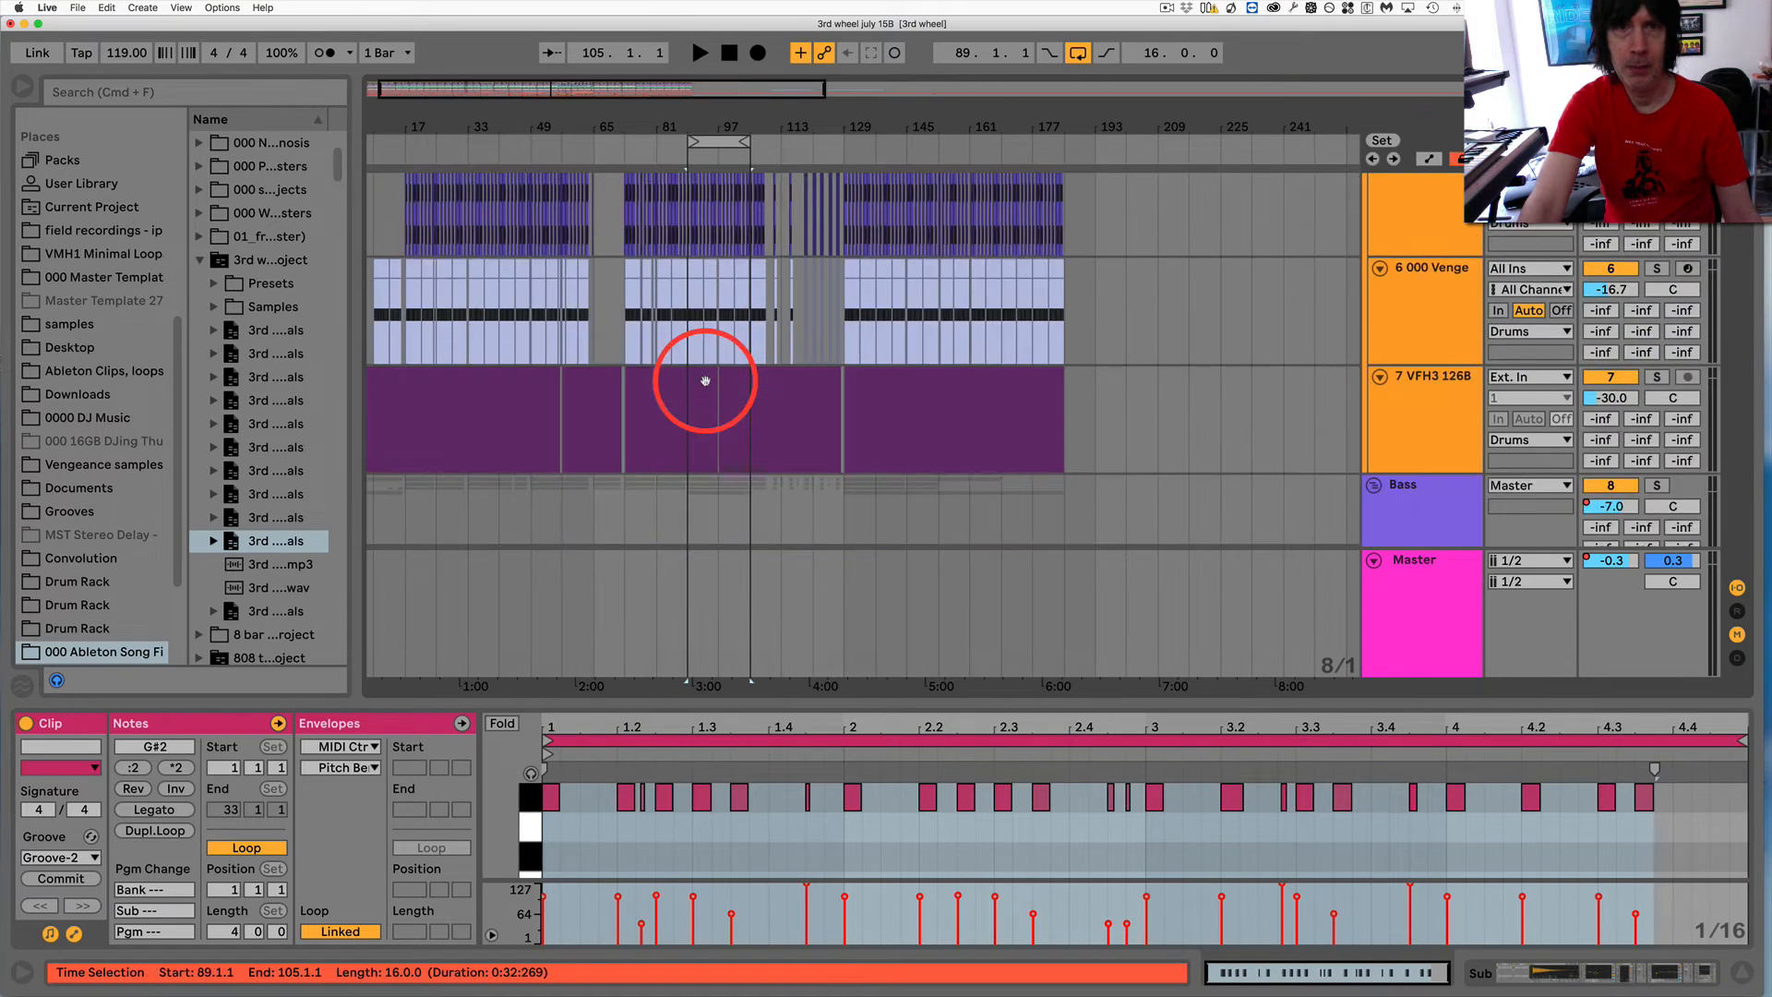
pyautogui.hscroll(1, 704, 380)
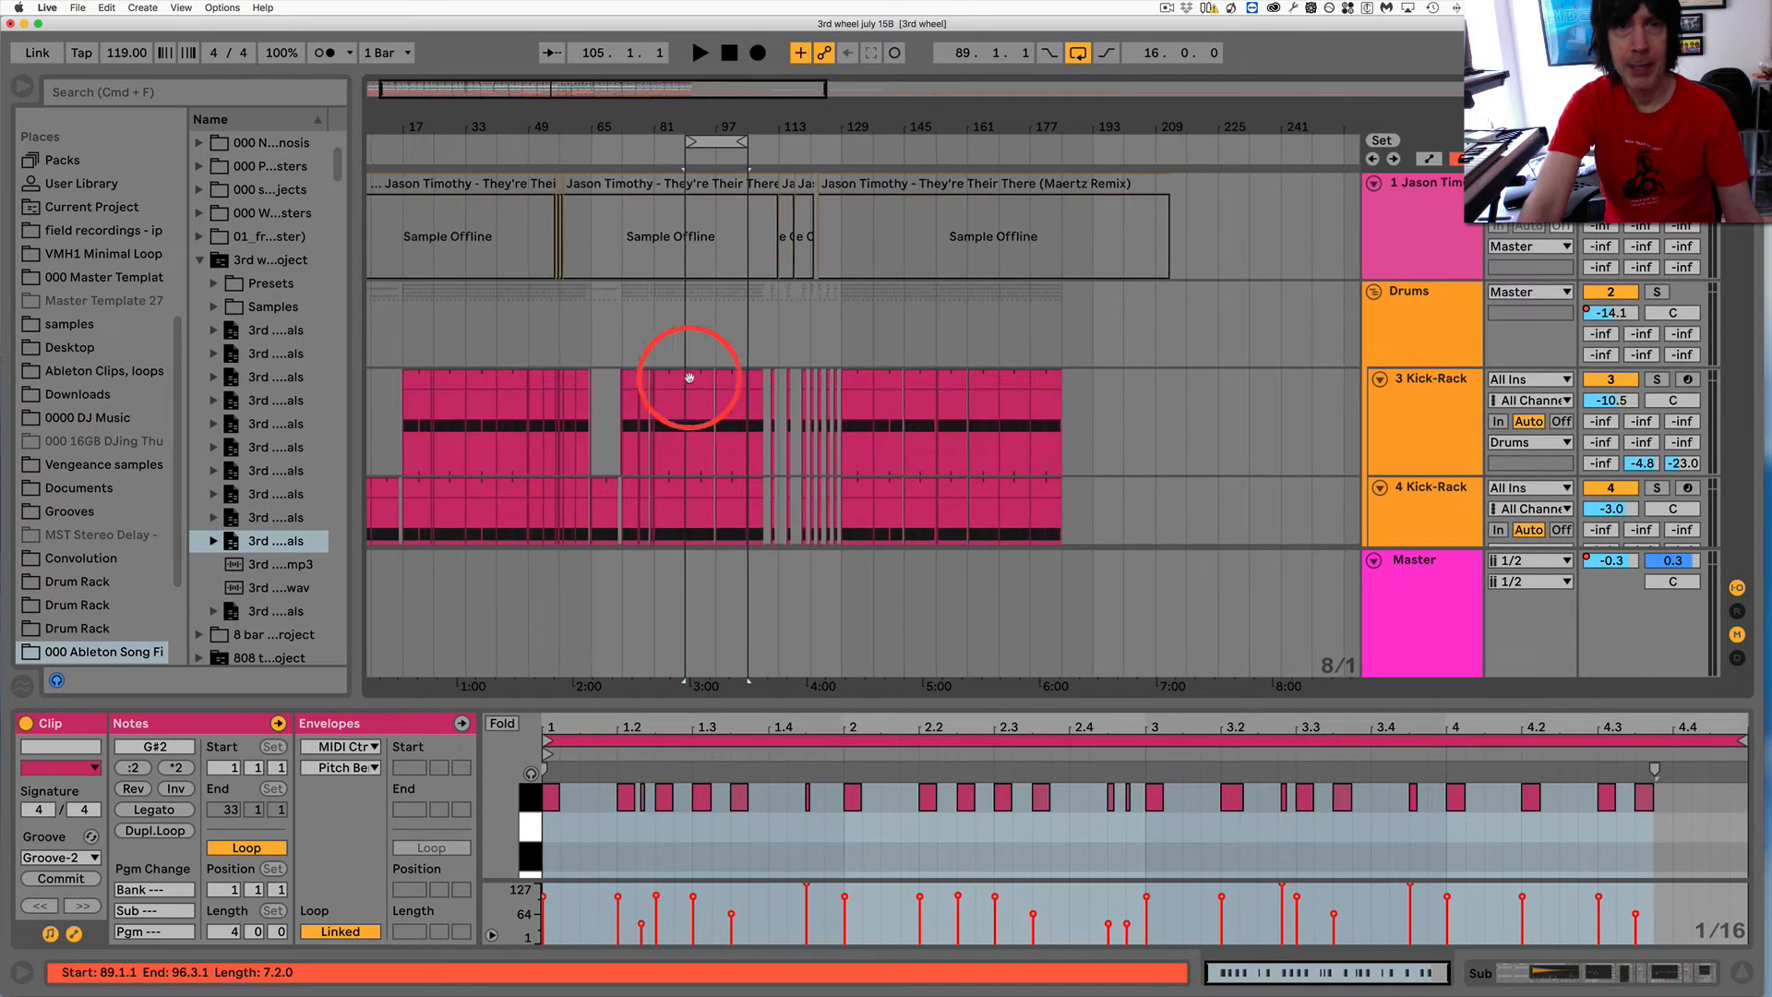
pyautogui.click(706, 140)
pyautogui.scroll(-2, 721, 372)
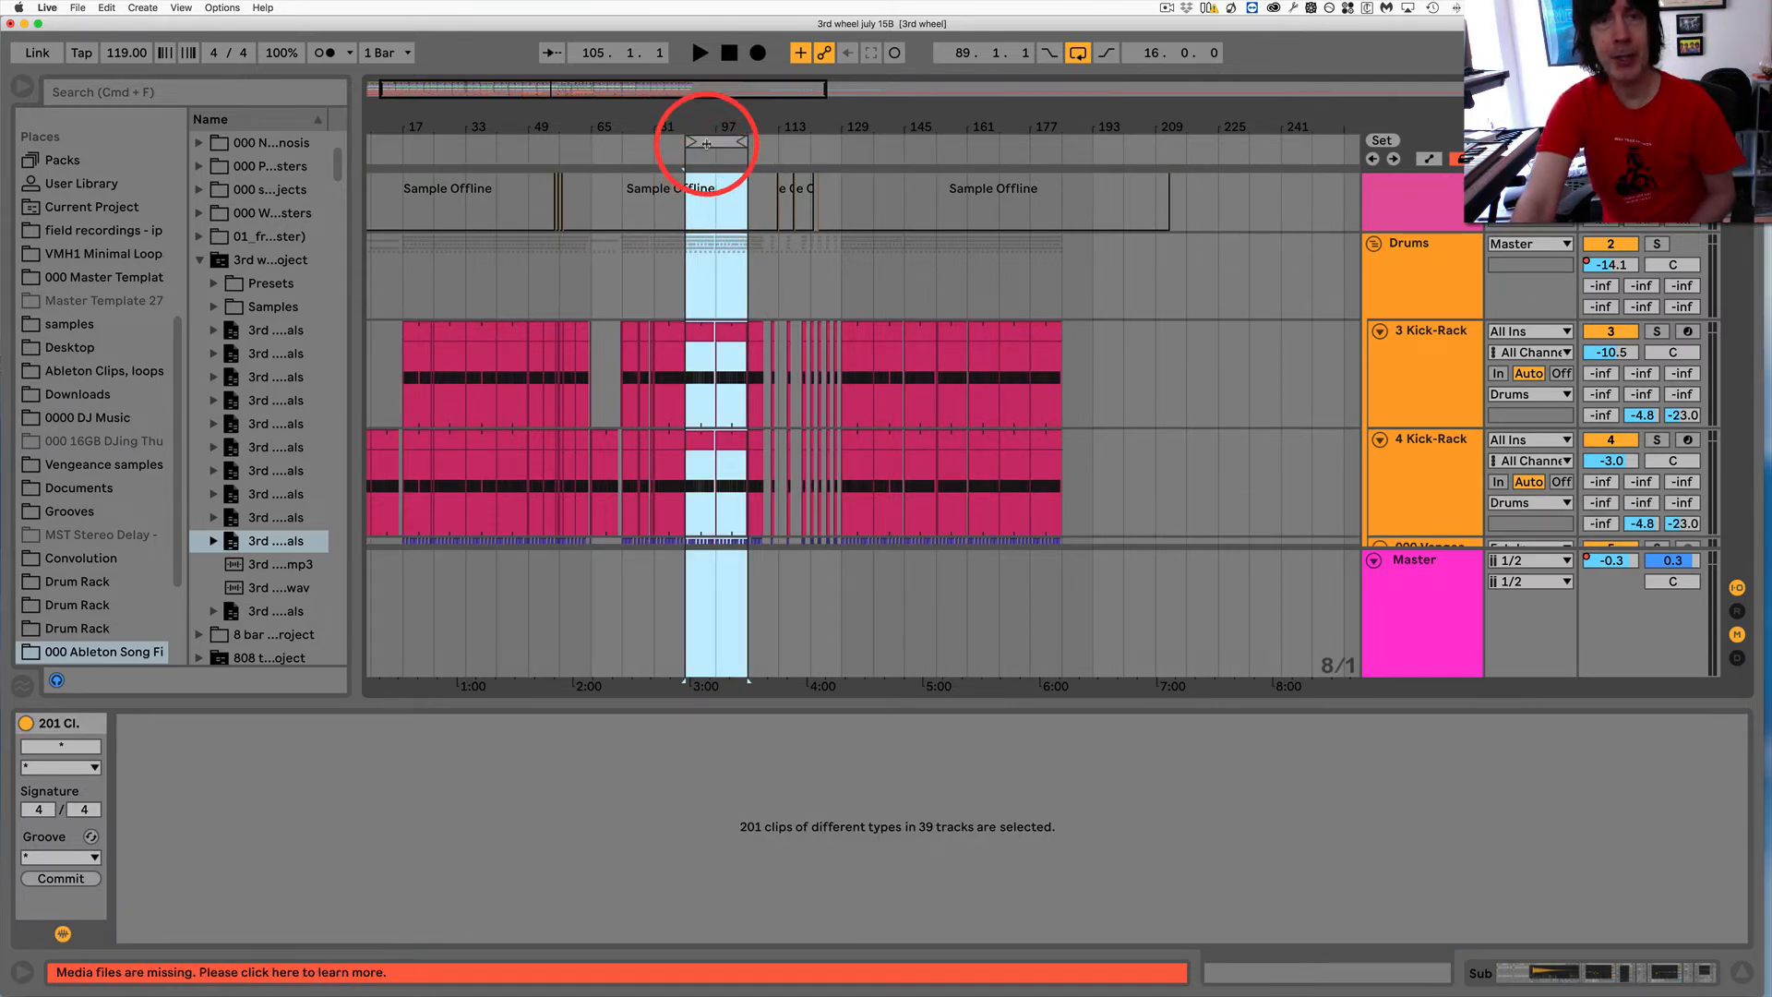
# Delete the arrangement time from bar 1 to 89, and from bar 17 to 97 of the shortened arrangement, keeping only the 16-bar loop
pyautogui.moveTo(681, 269); pyautogui.dragTo(302, 229)
pyautogui.moveTo(420, 120); pyautogui.dragTo(455, 127)
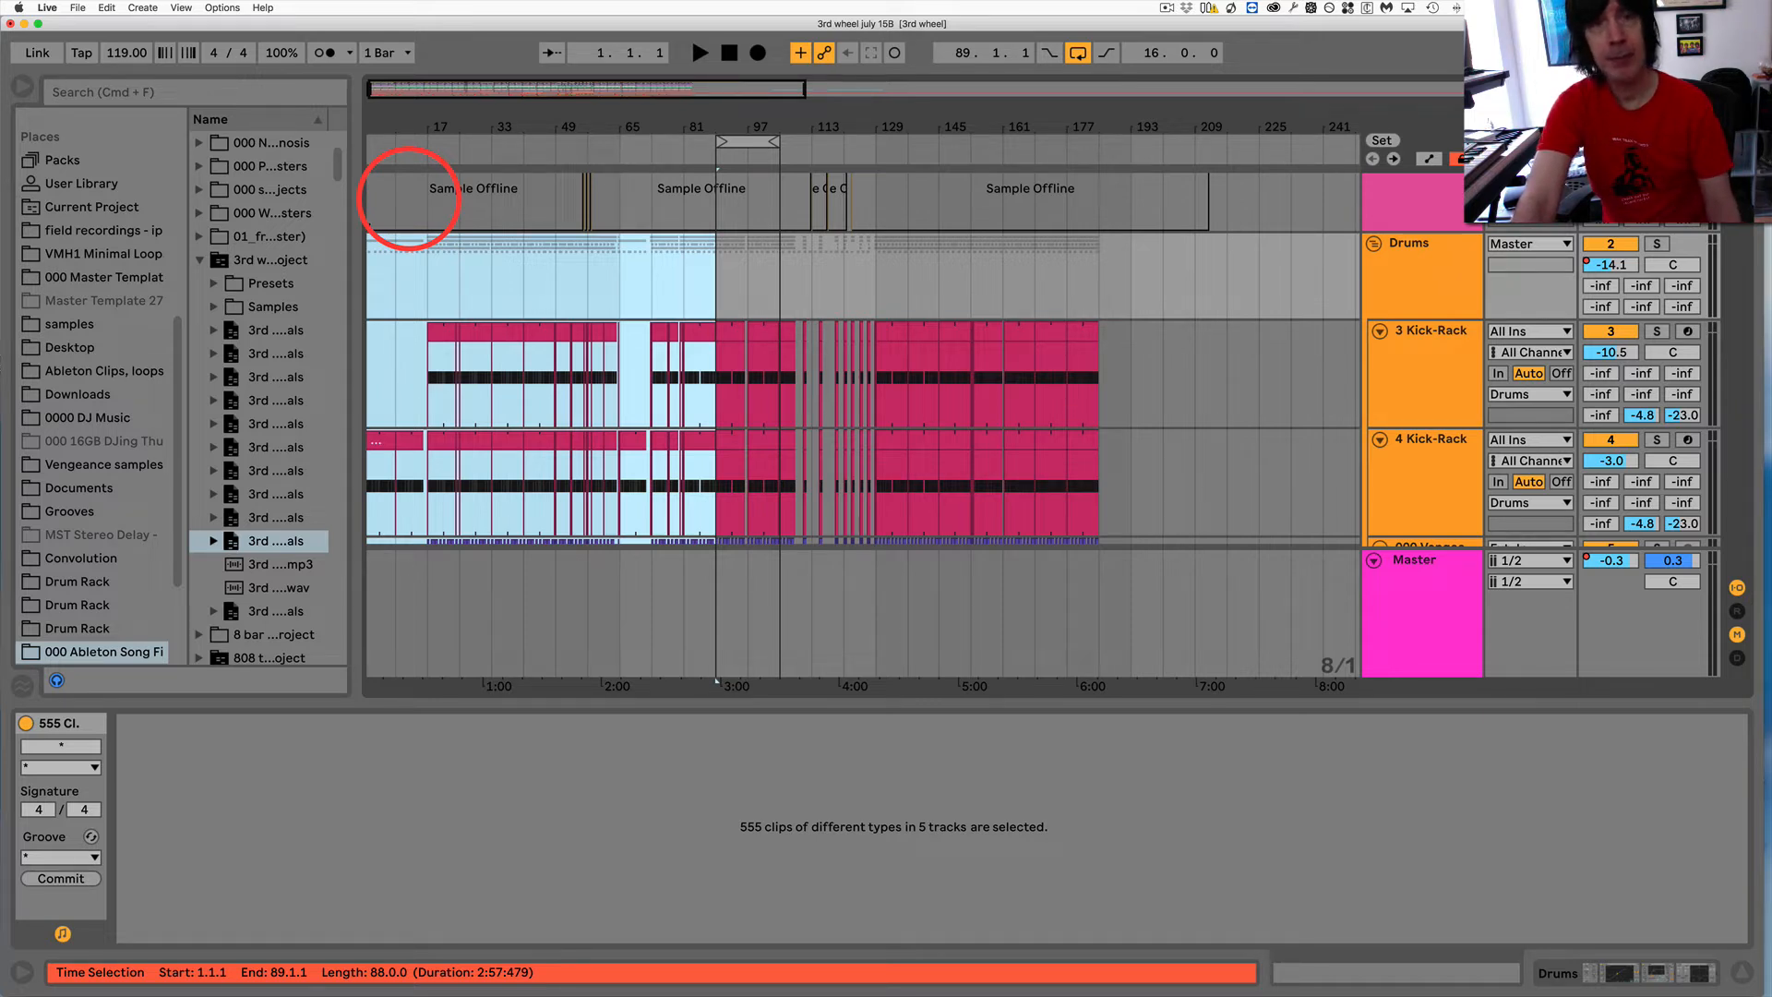
pyautogui.press('super+shift+BackSpace')
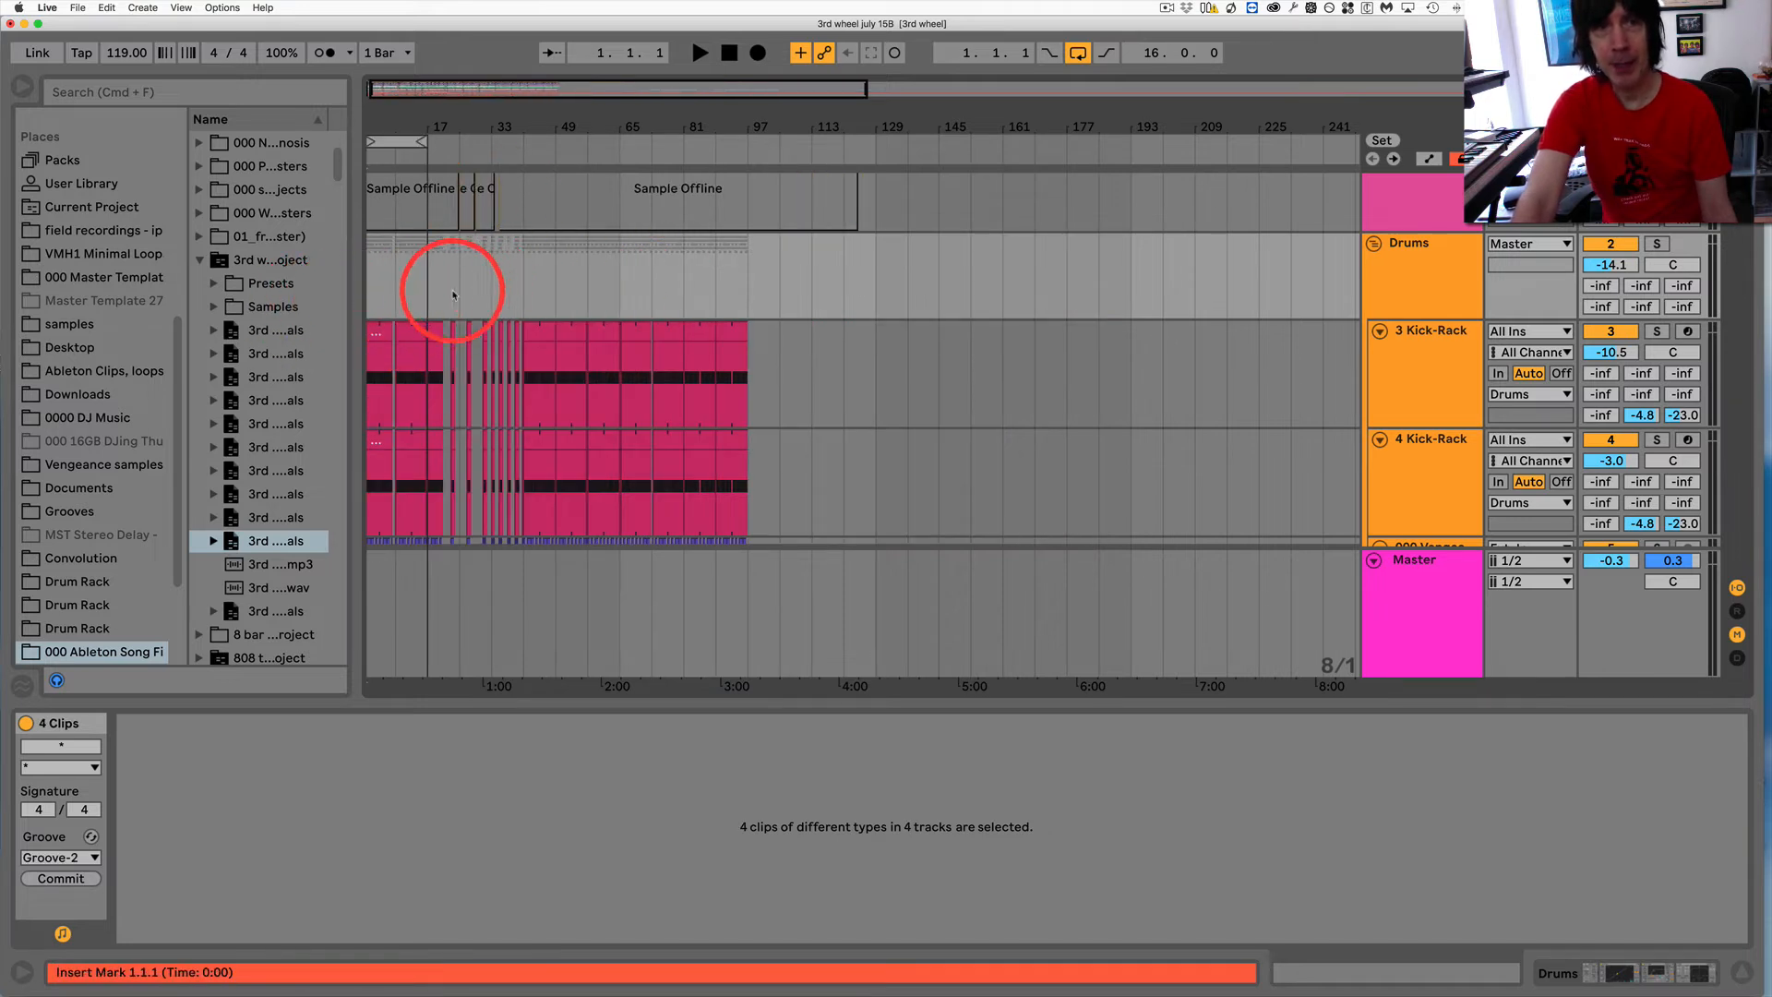
pyautogui.moveTo(428, 285); pyautogui.dragTo(744, 314)
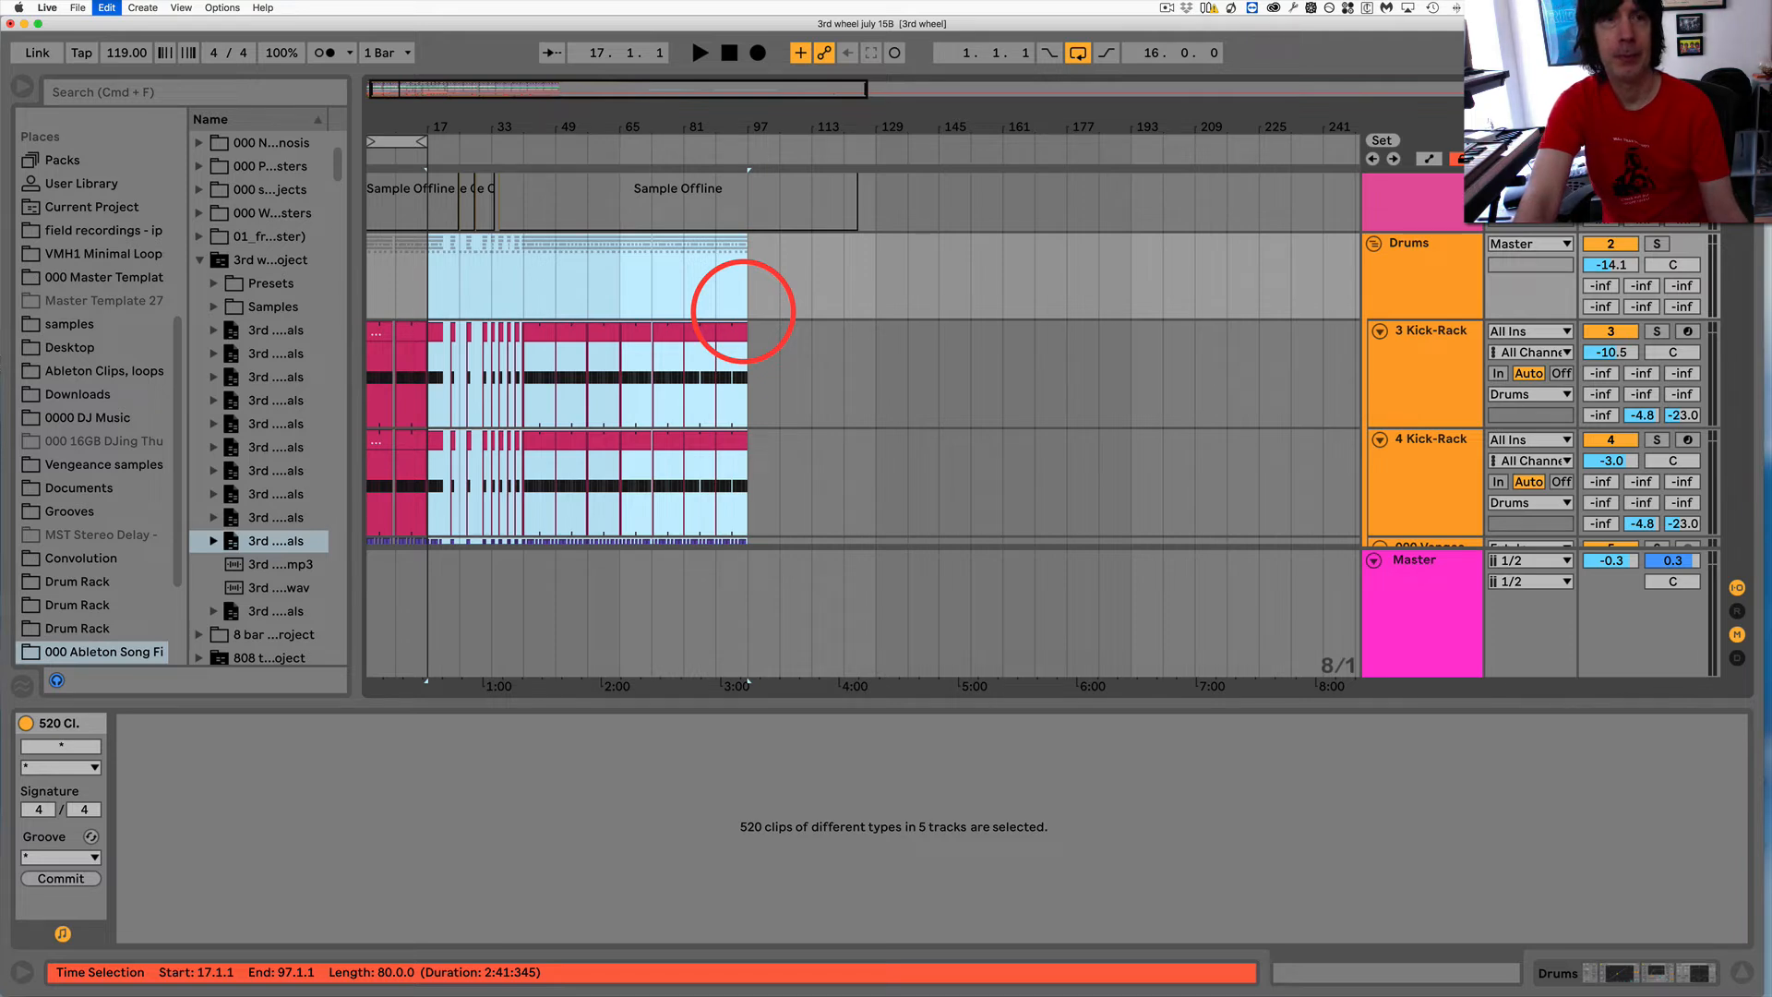
pyautogui.press('super+shift+BackSpace')
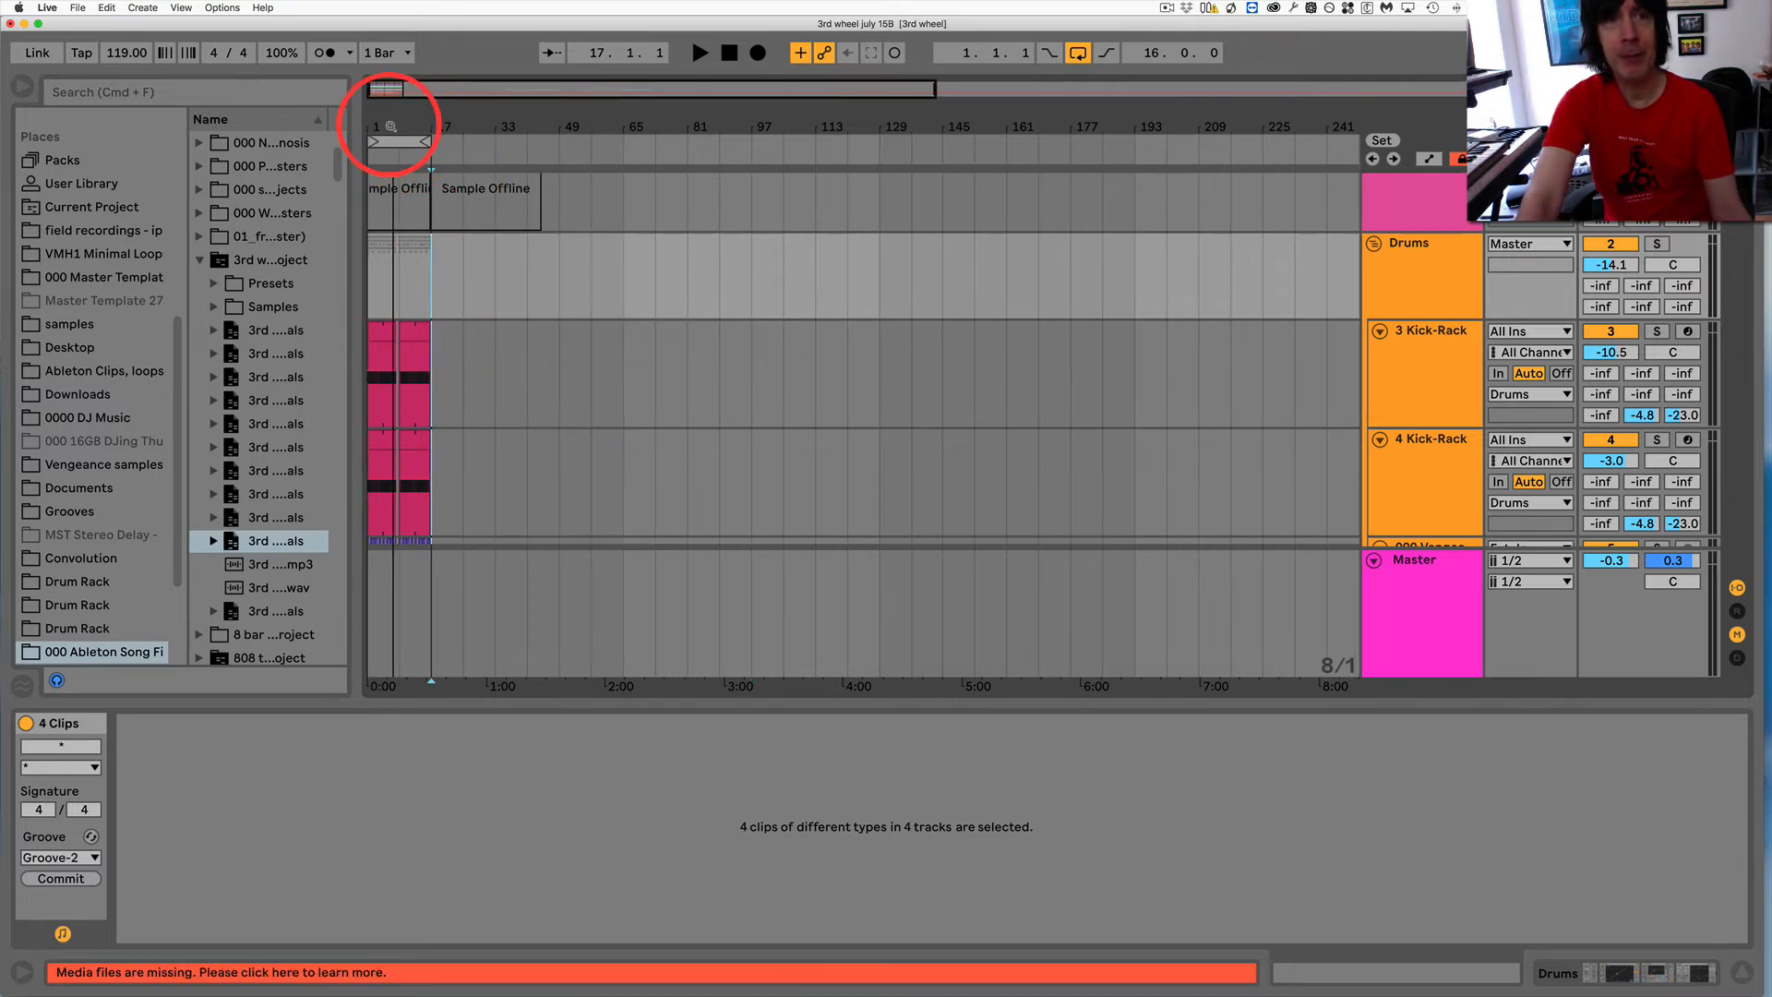
# Clear the leftover content on the Operator track from bar 57 to about bar 153
pyautogui.scroll(-10, 395, 296)
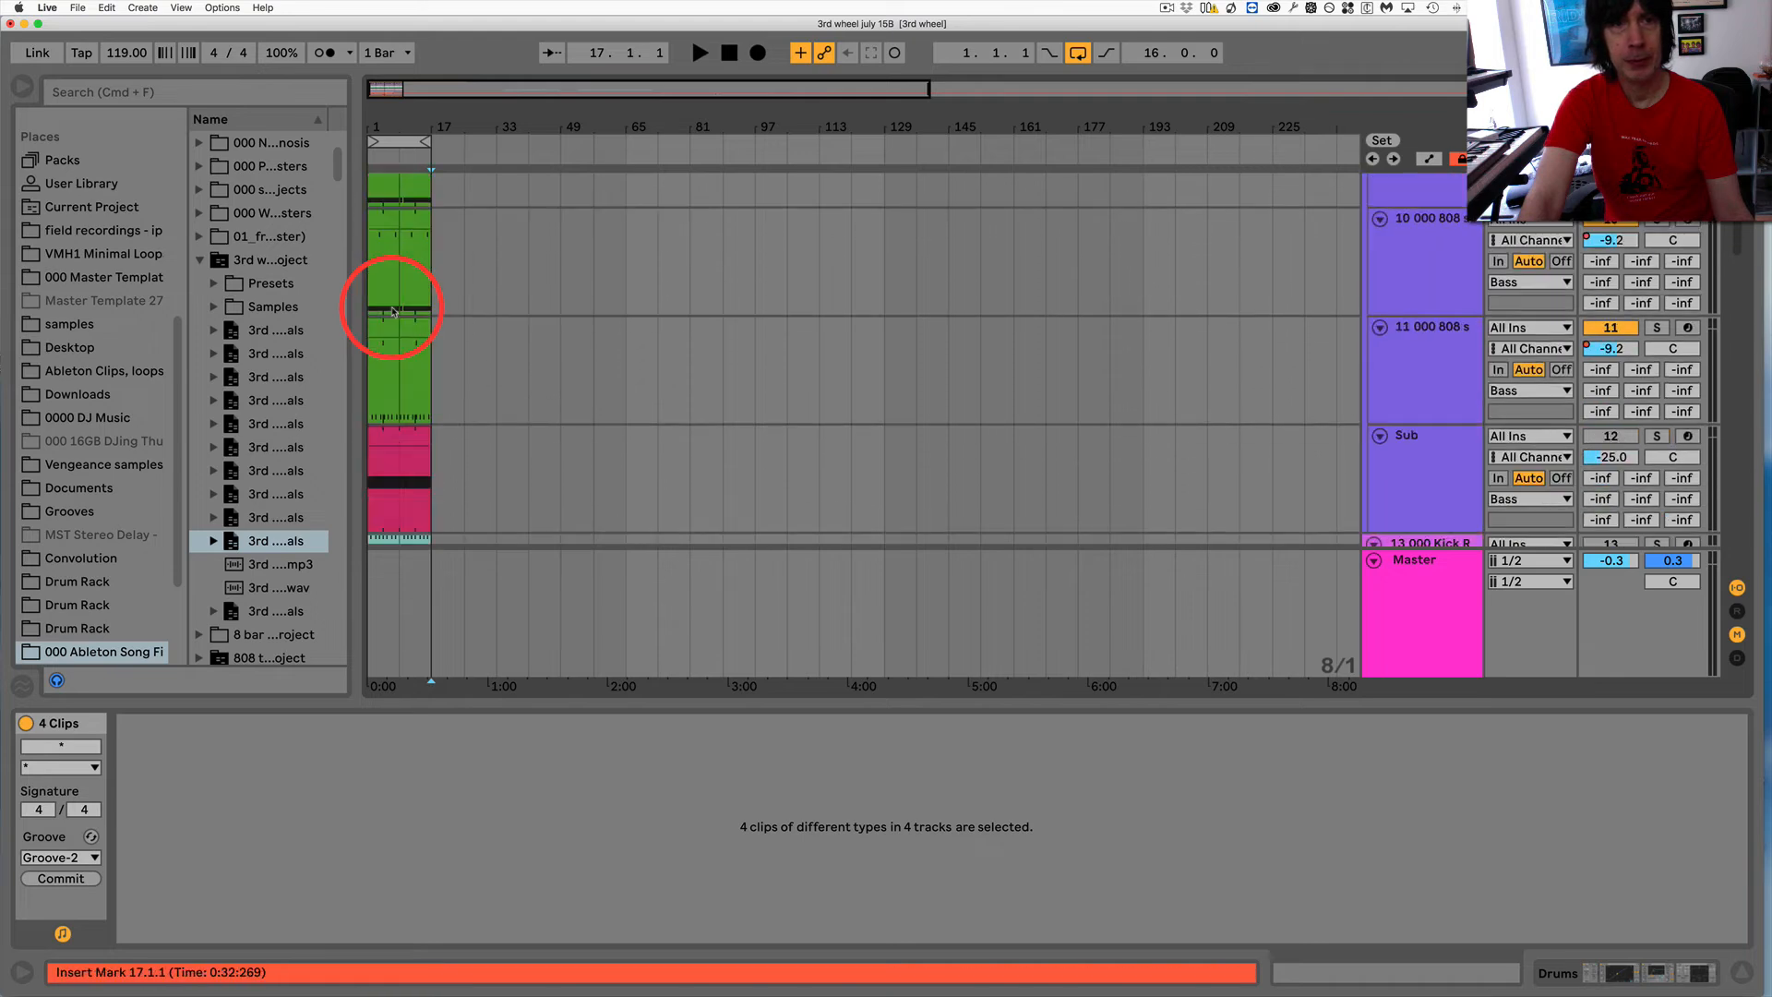
pyautogui.scroll(-15, 394, 311)
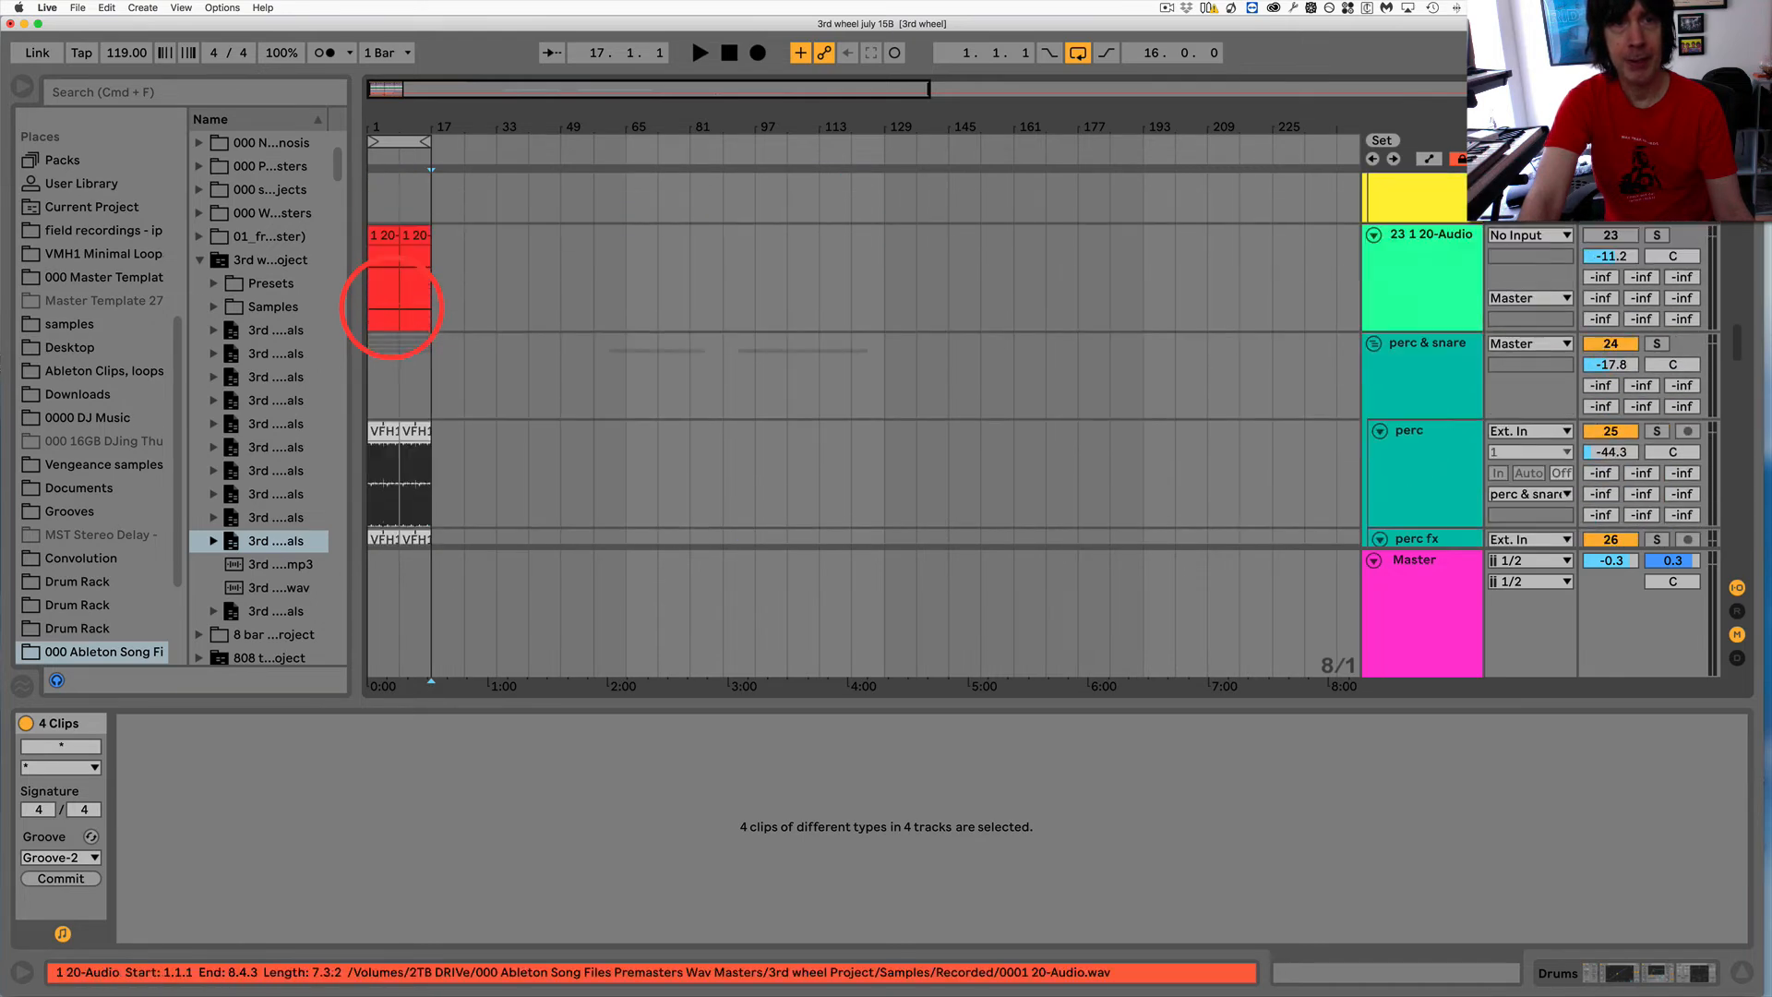
pyautogui.scroll(-8, 391, 308)
pyautogui.moveTo(584, 425); pyautogui.dragTo(979, 412)
pyautogui.press('Delete')
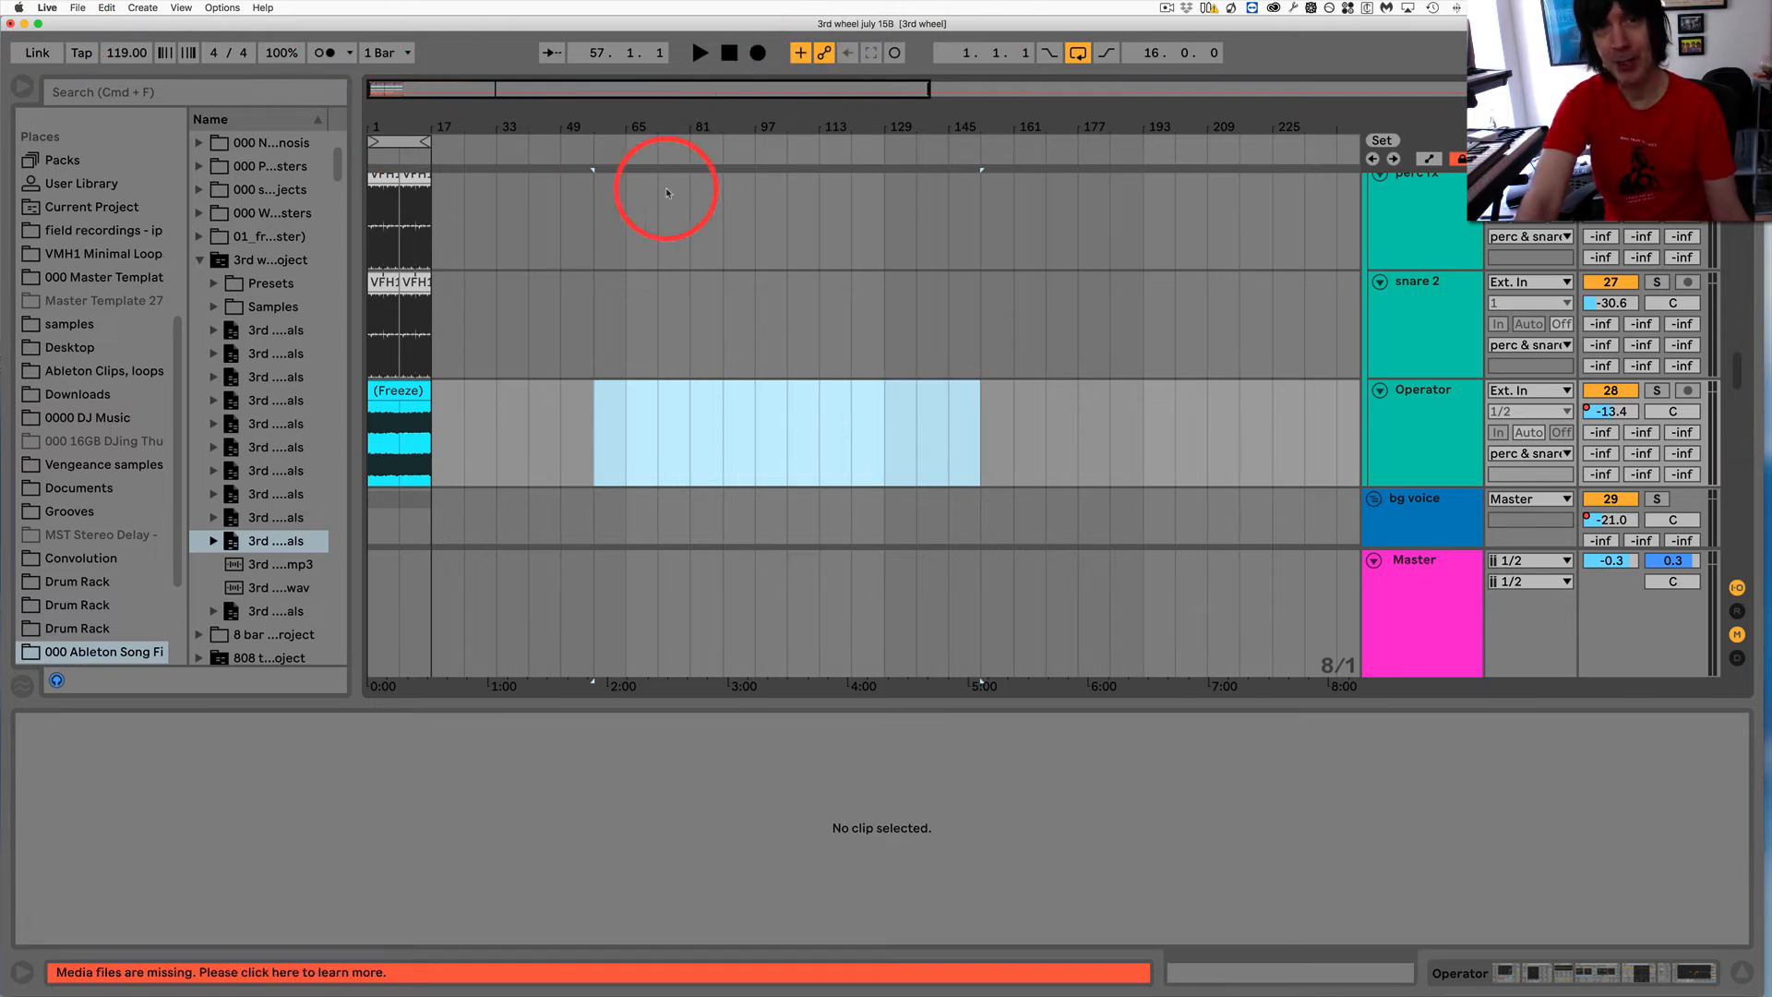
# Select the contents of the 16-bar loop range from bar 1 to 17 across all tracks
pyautogui.click(397, 143)
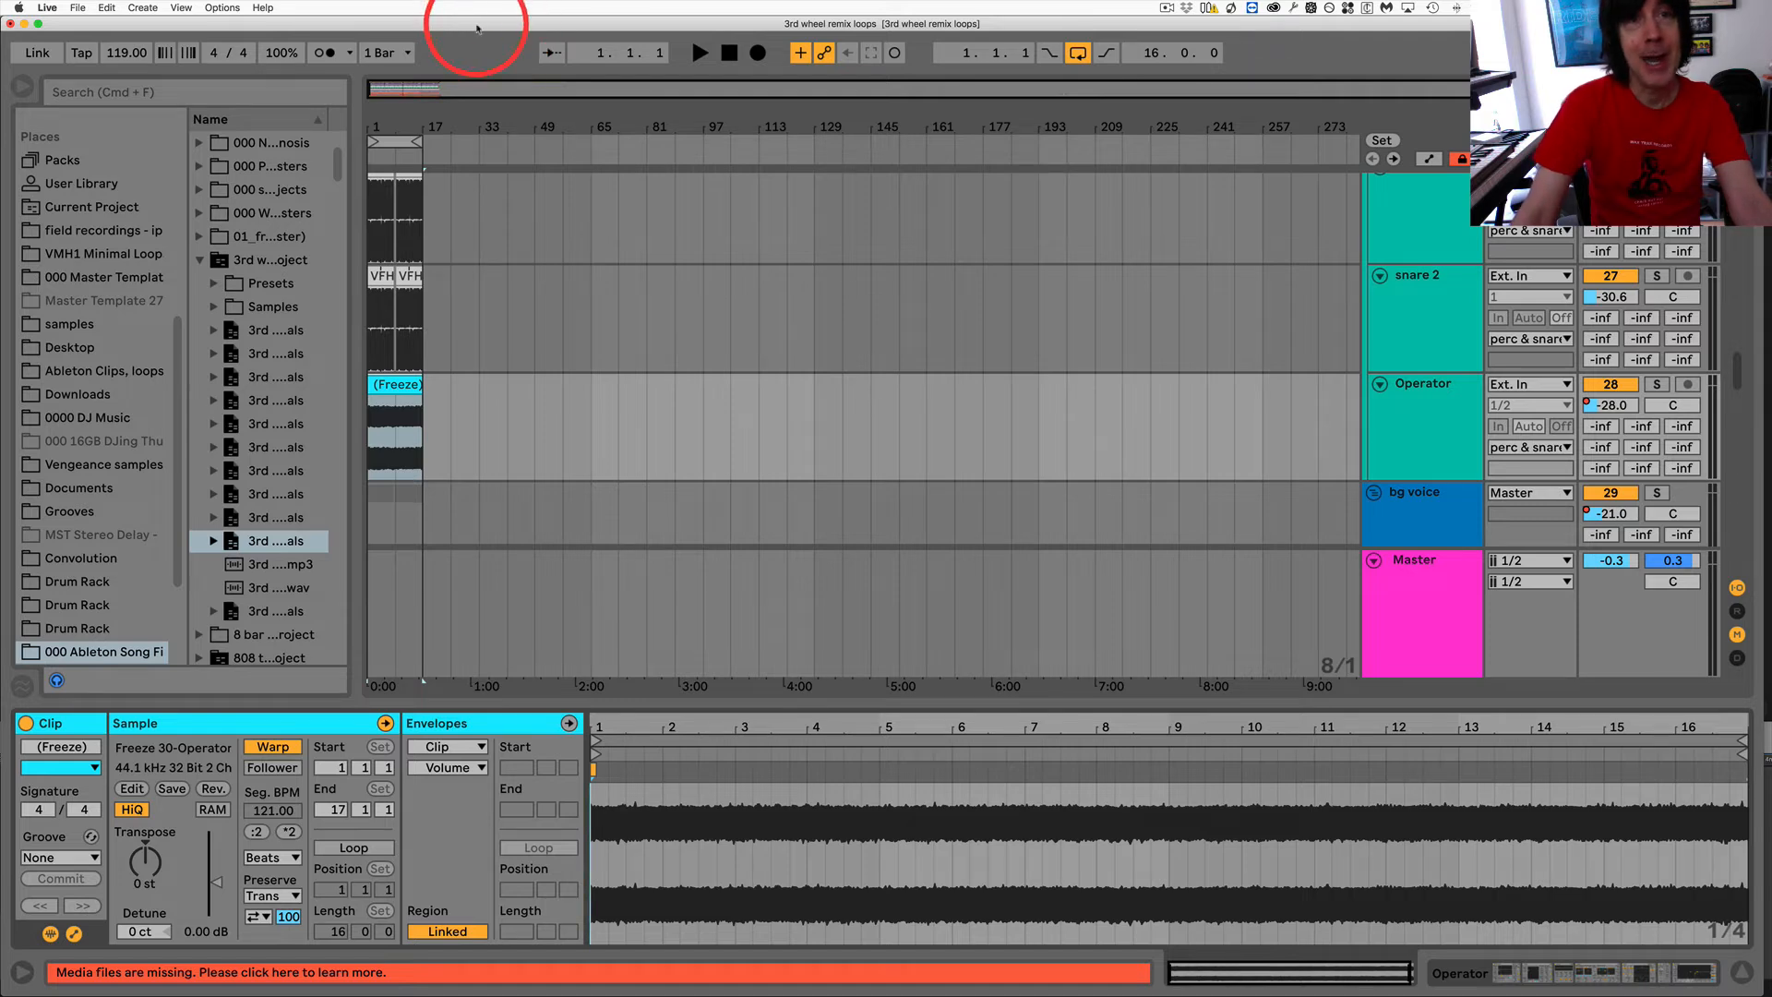
pyautogui.scroll(15, 574, 261)
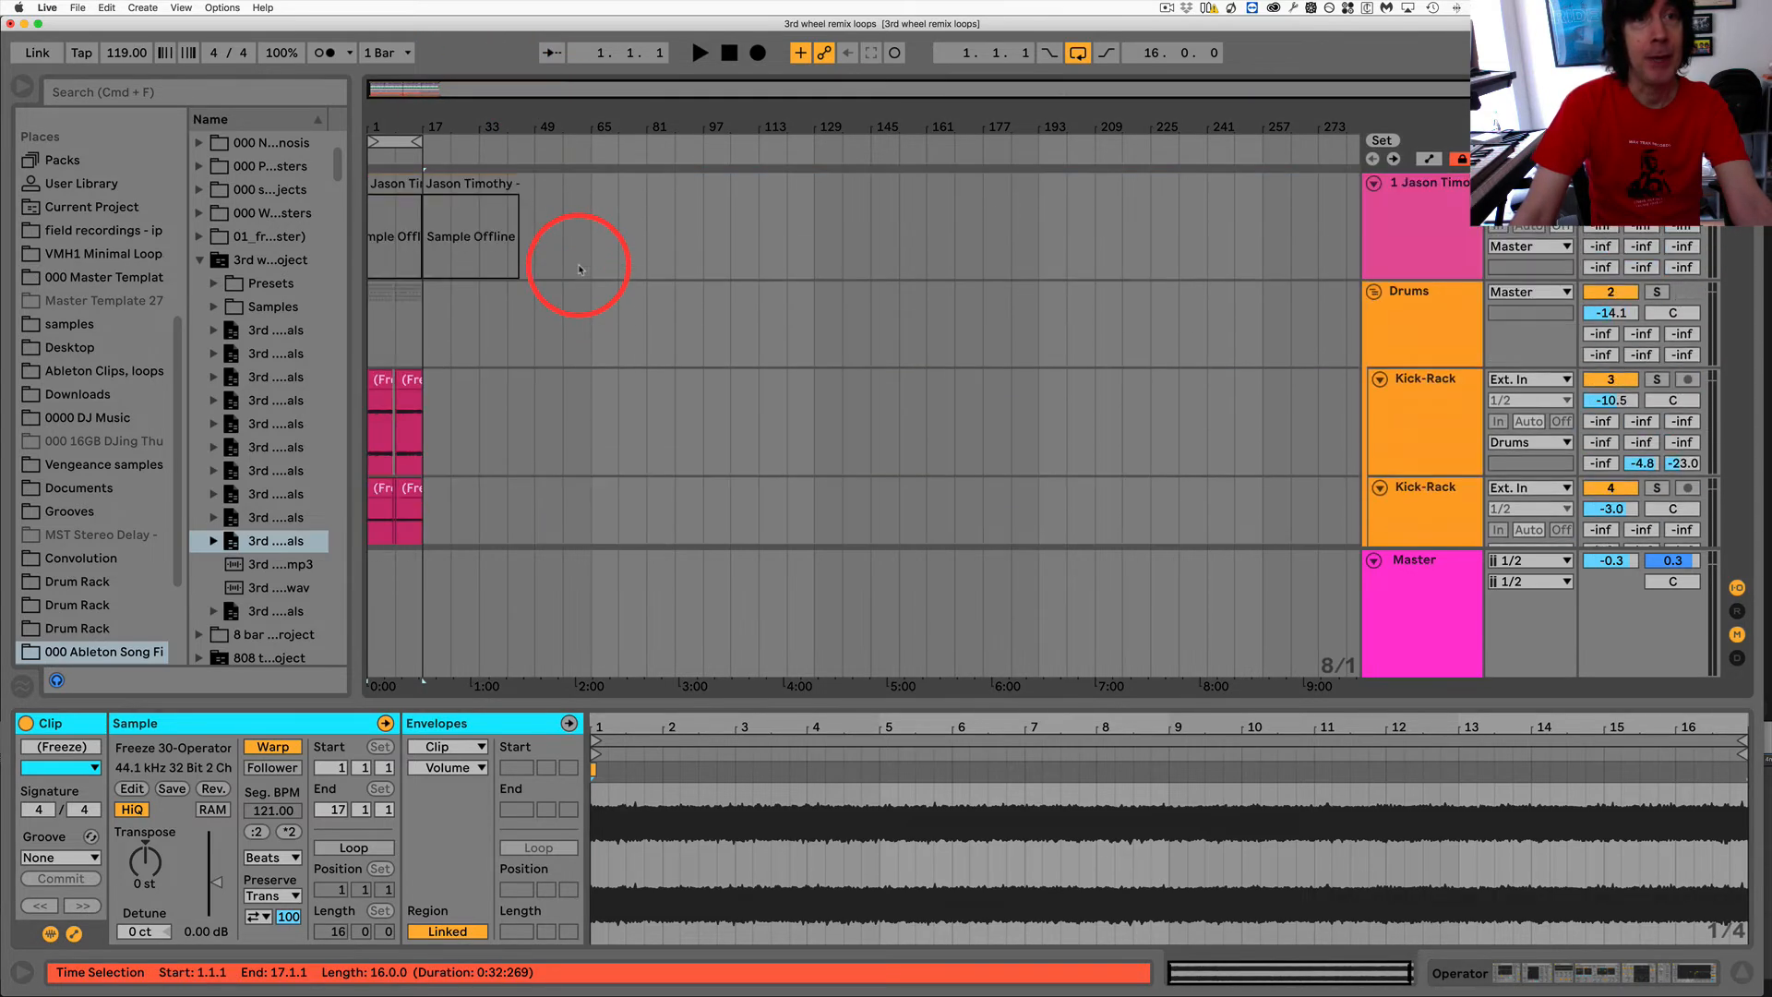
pyautogui.click(394, 143)
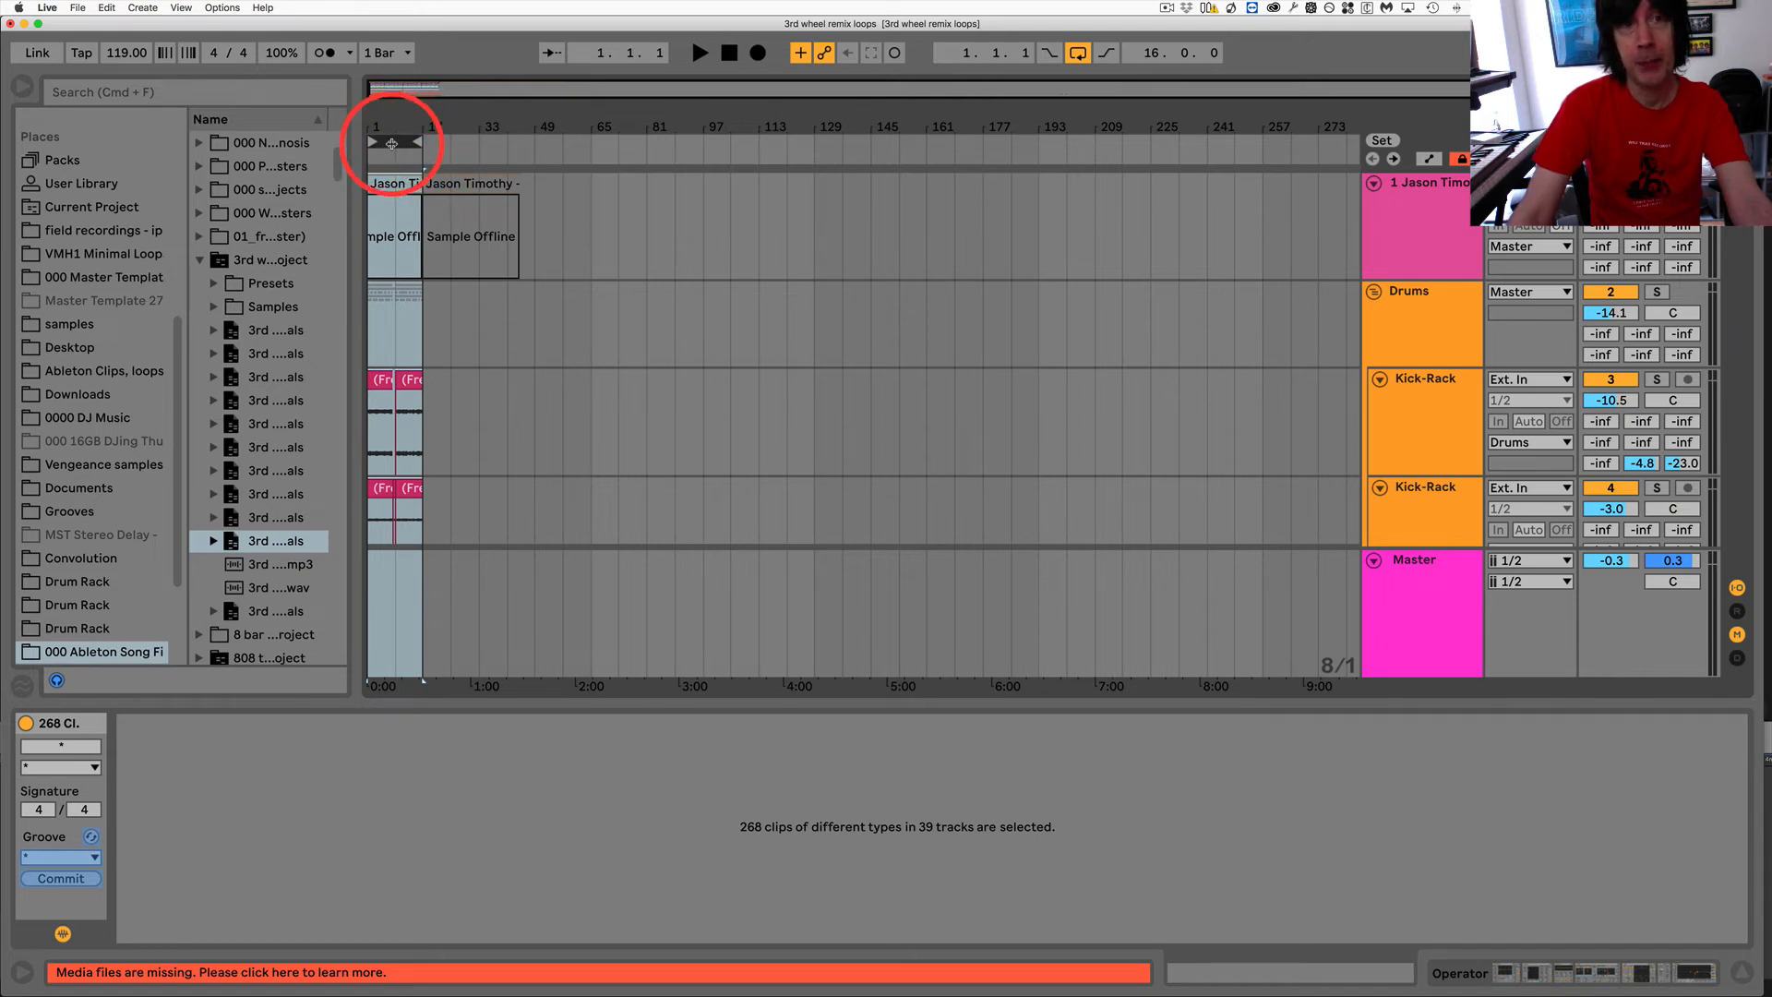
# Open the audio export settings and set the rendered track to All Individual Tracks
pyautogui.click(79, 10)
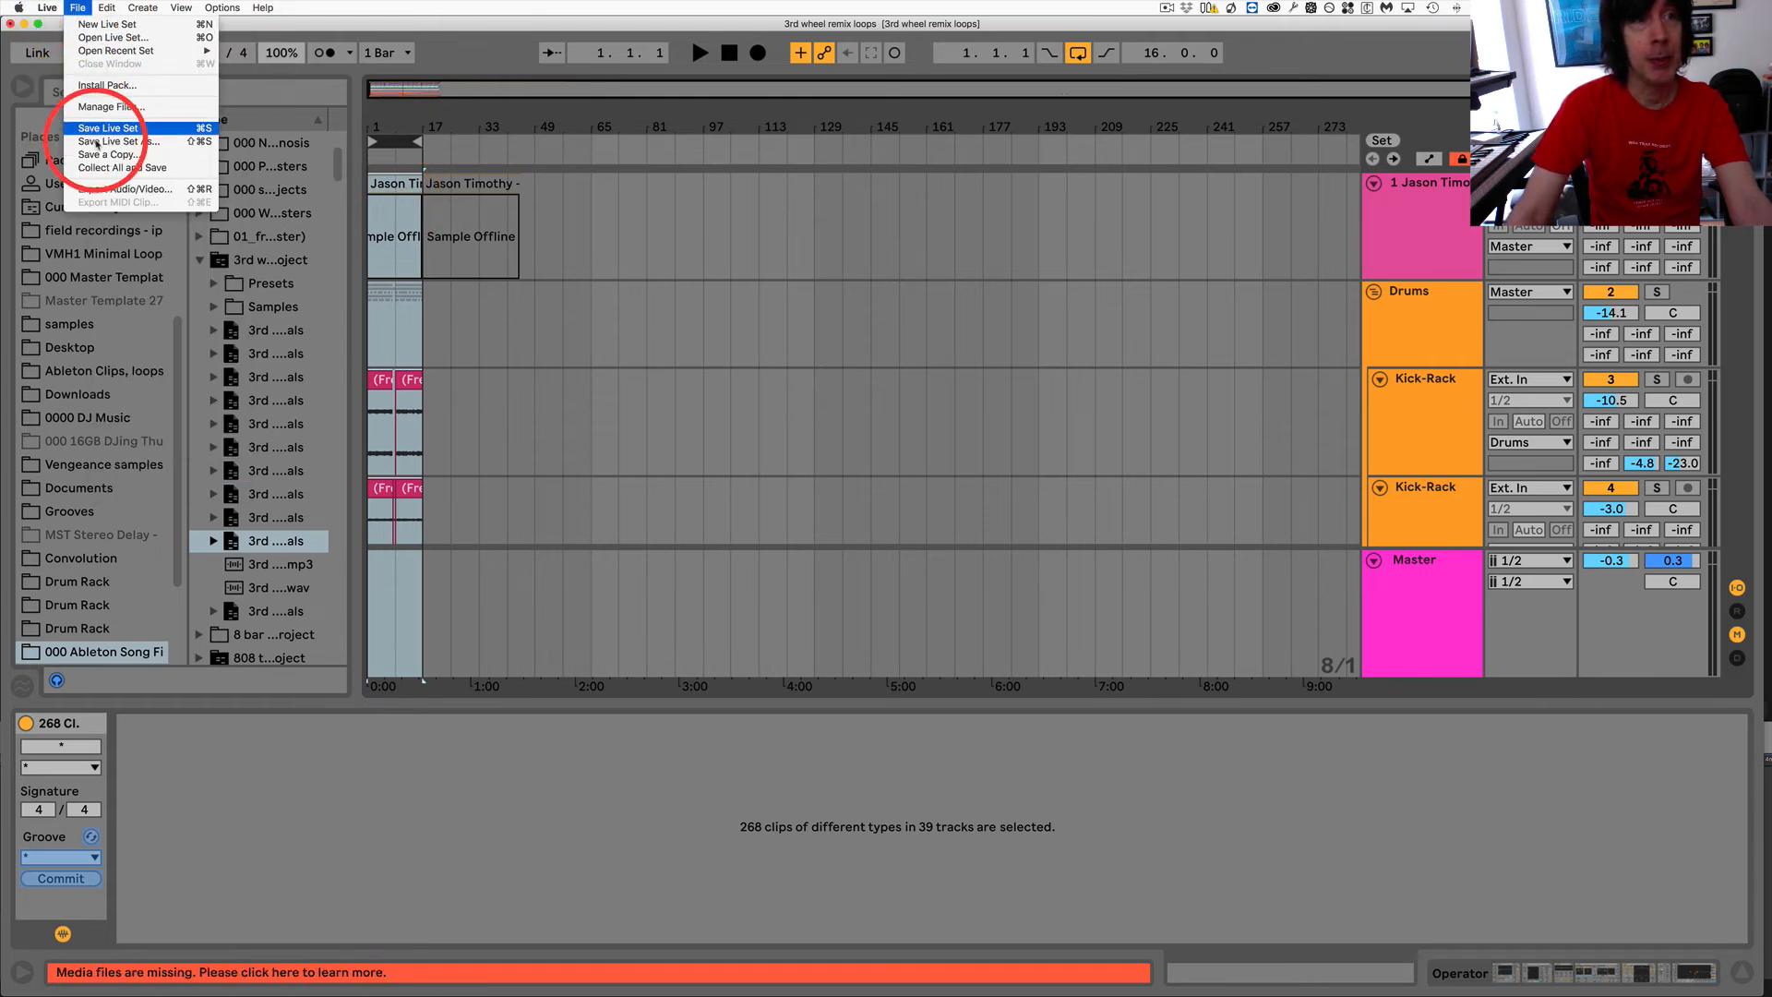
pyautogui.click(115, 189)
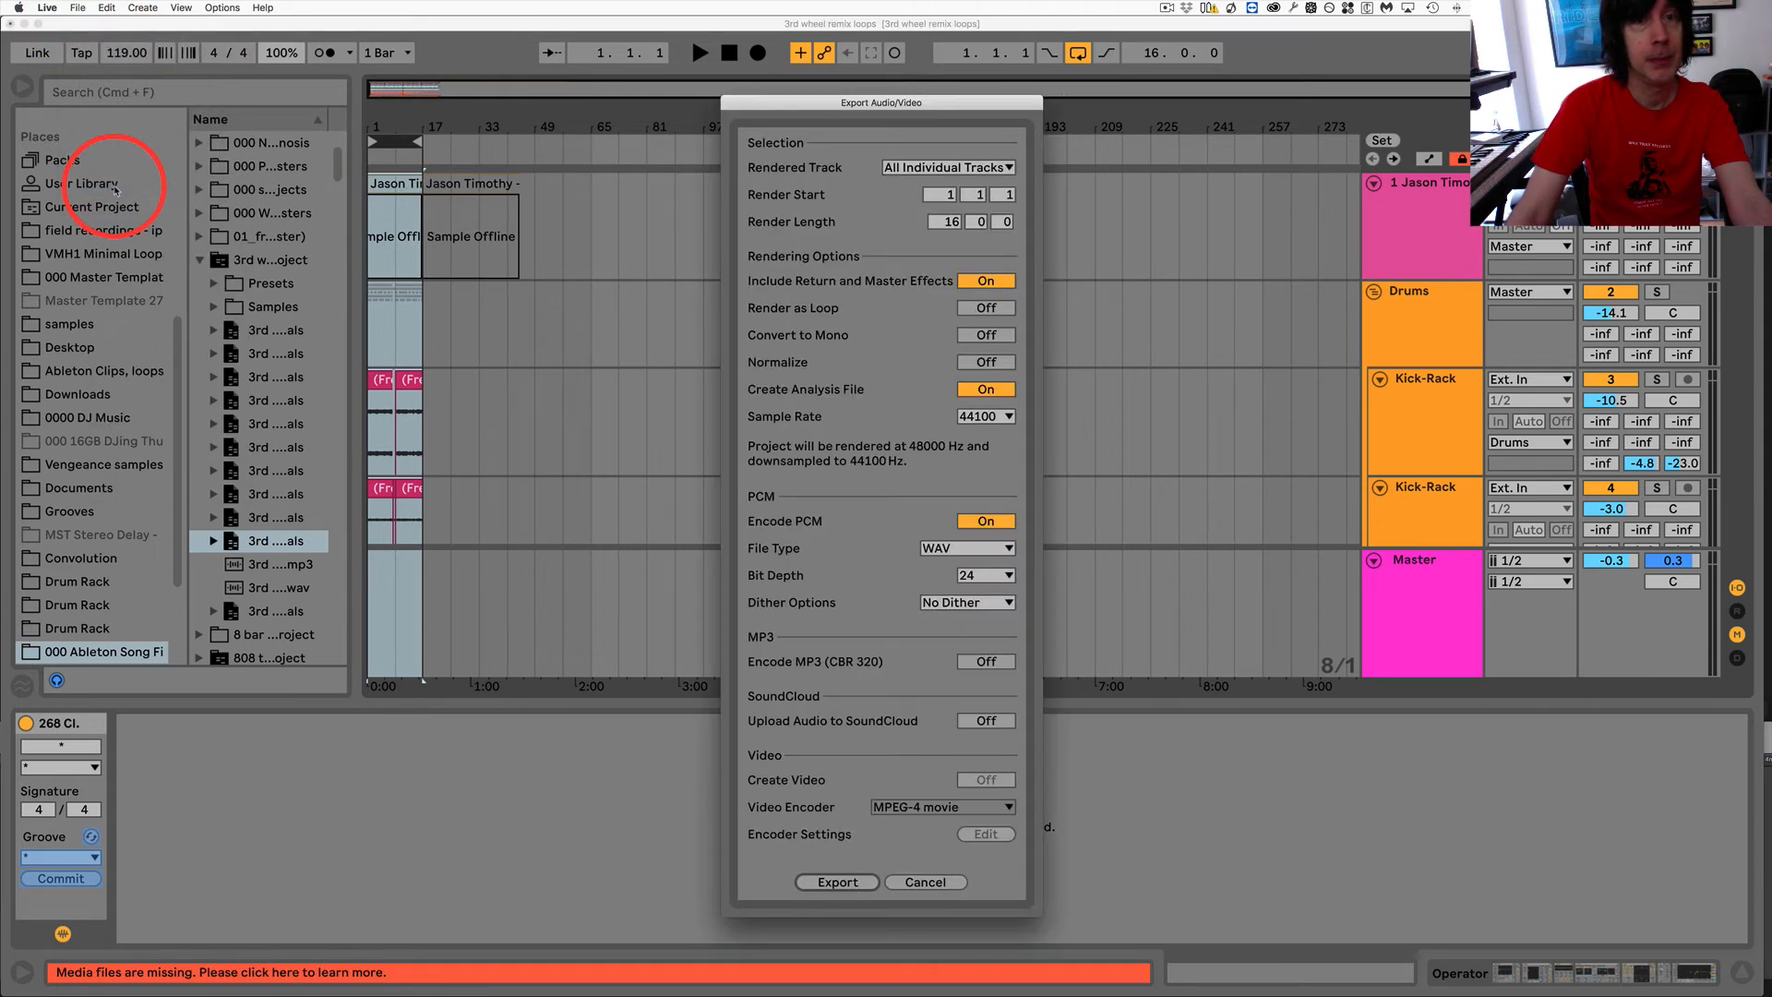
pyautogui.click(923, 168)
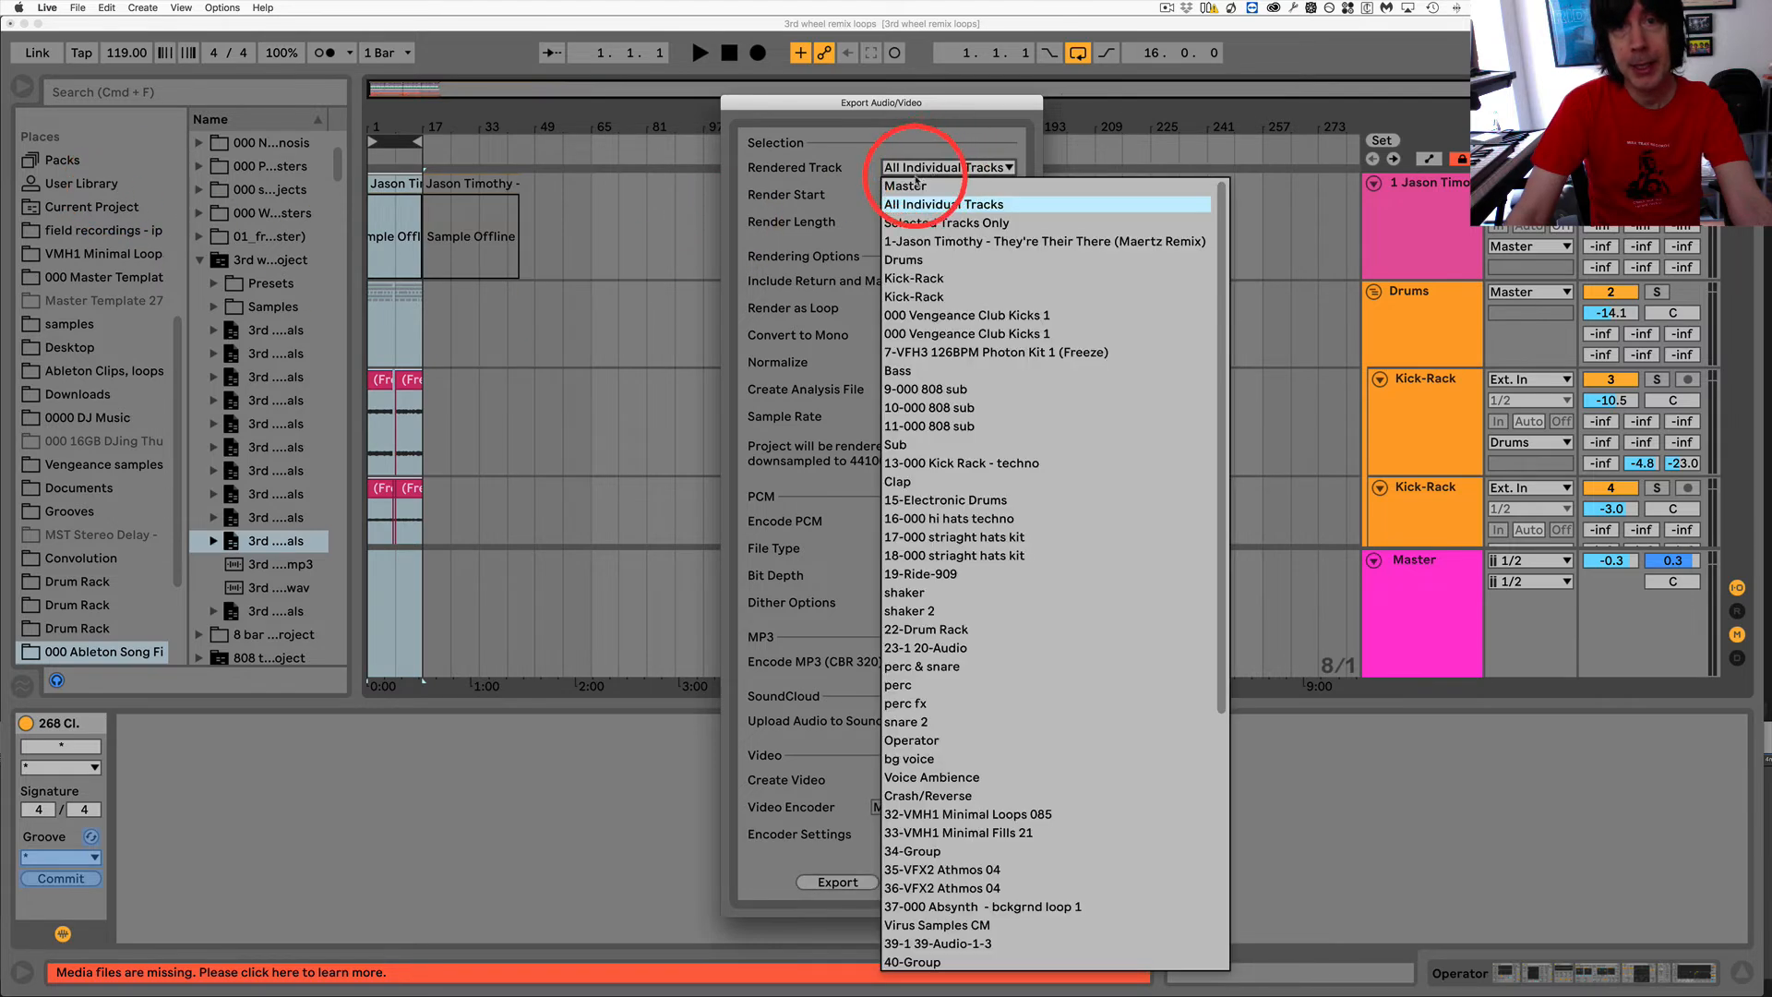
pyautogui.click(909, 186)
pyautogui.click(914, 168)
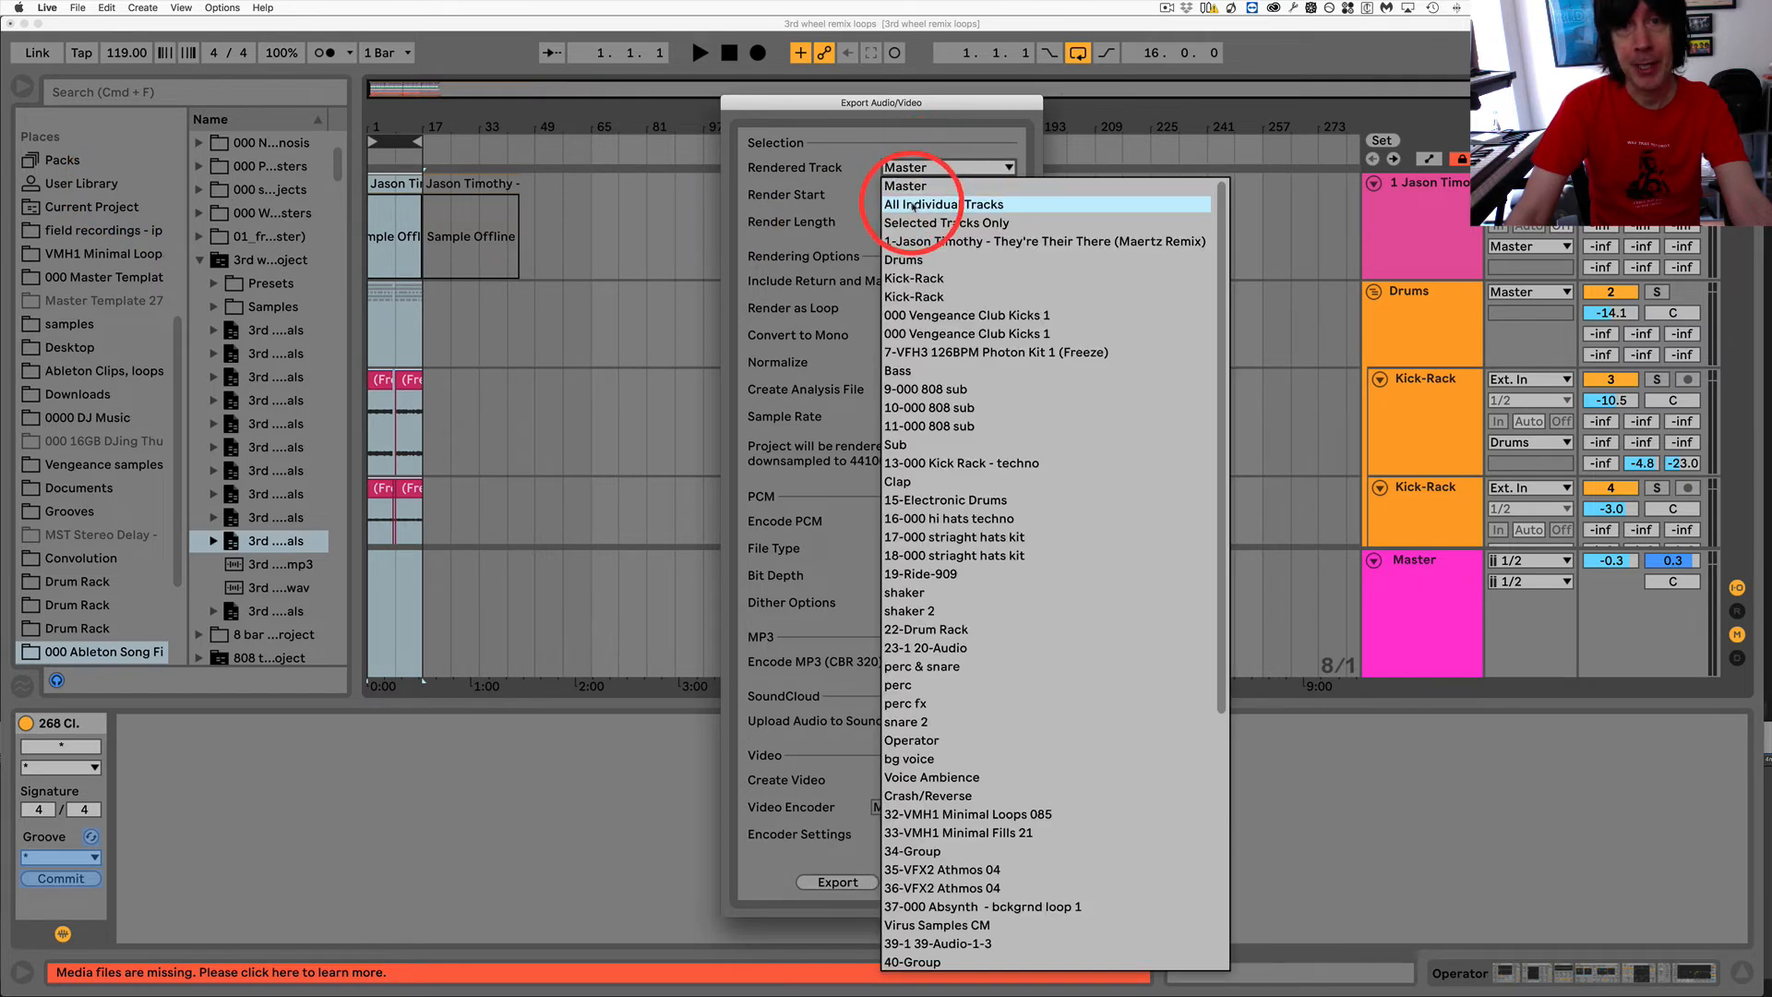
pyautogui.click(914, 205)
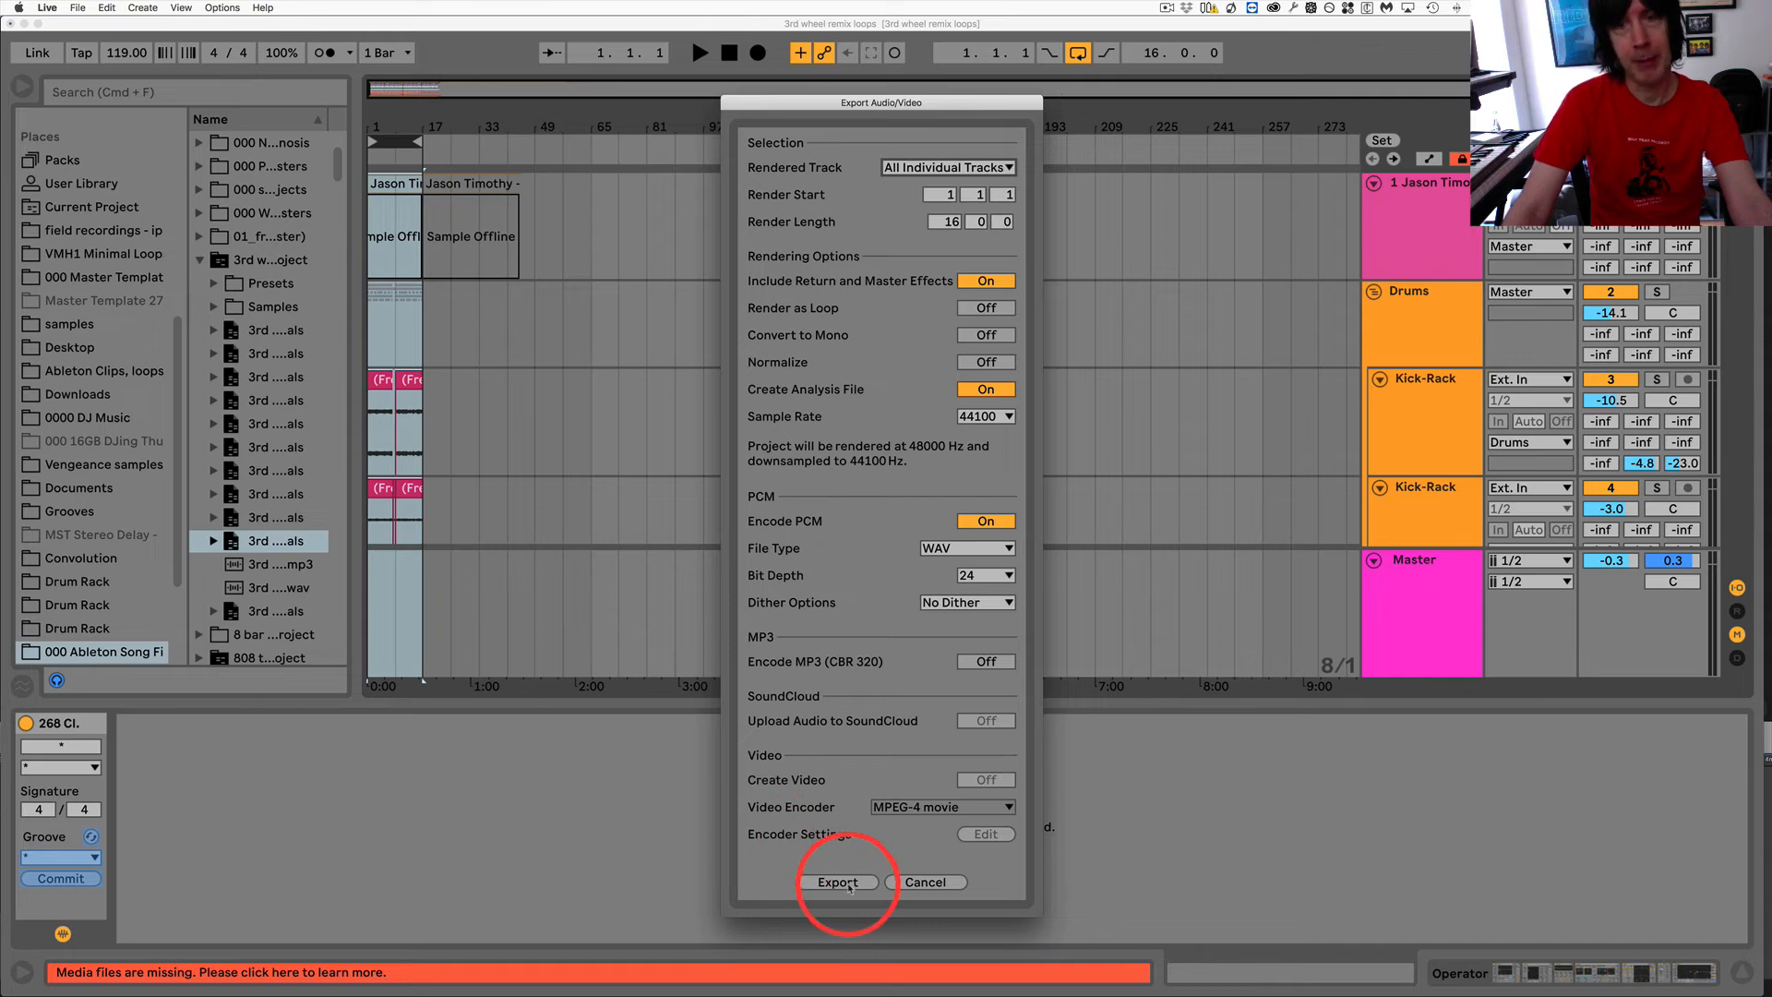
# Export the stems to the Desktop under the file name "3rd wheel remix loops 16 bars"
pyautogui.click(839, 883)
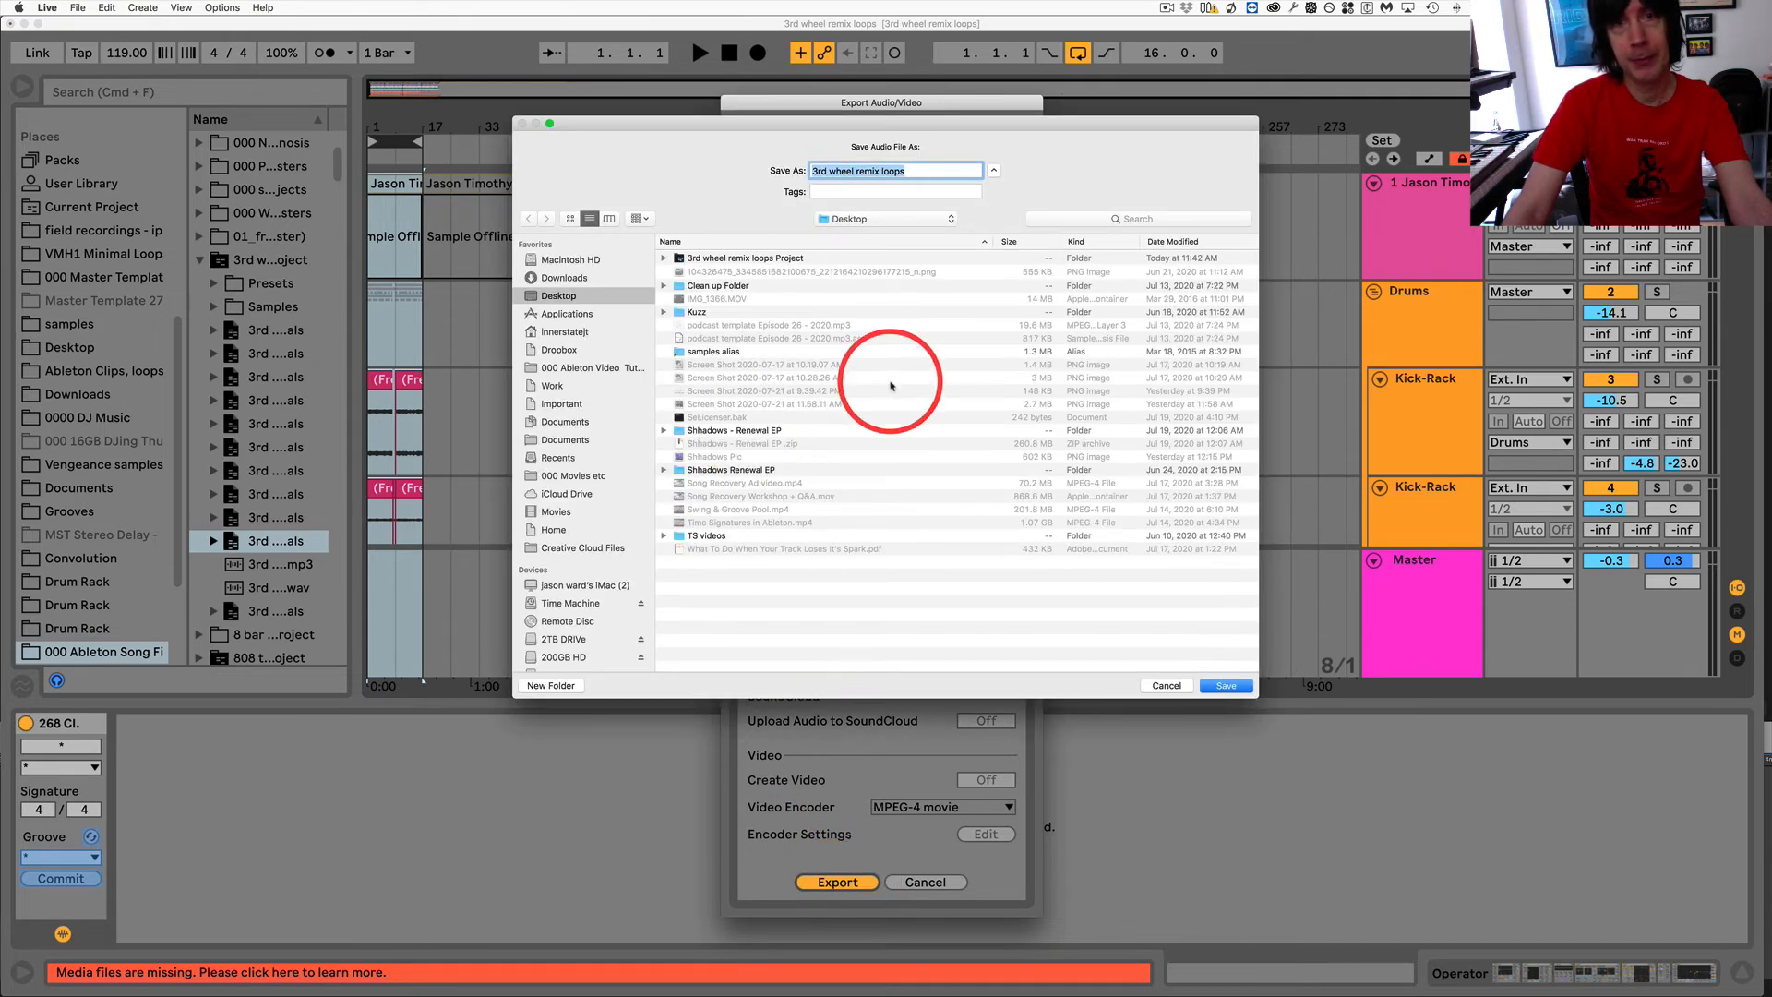
pyautogui.click(909, 172)
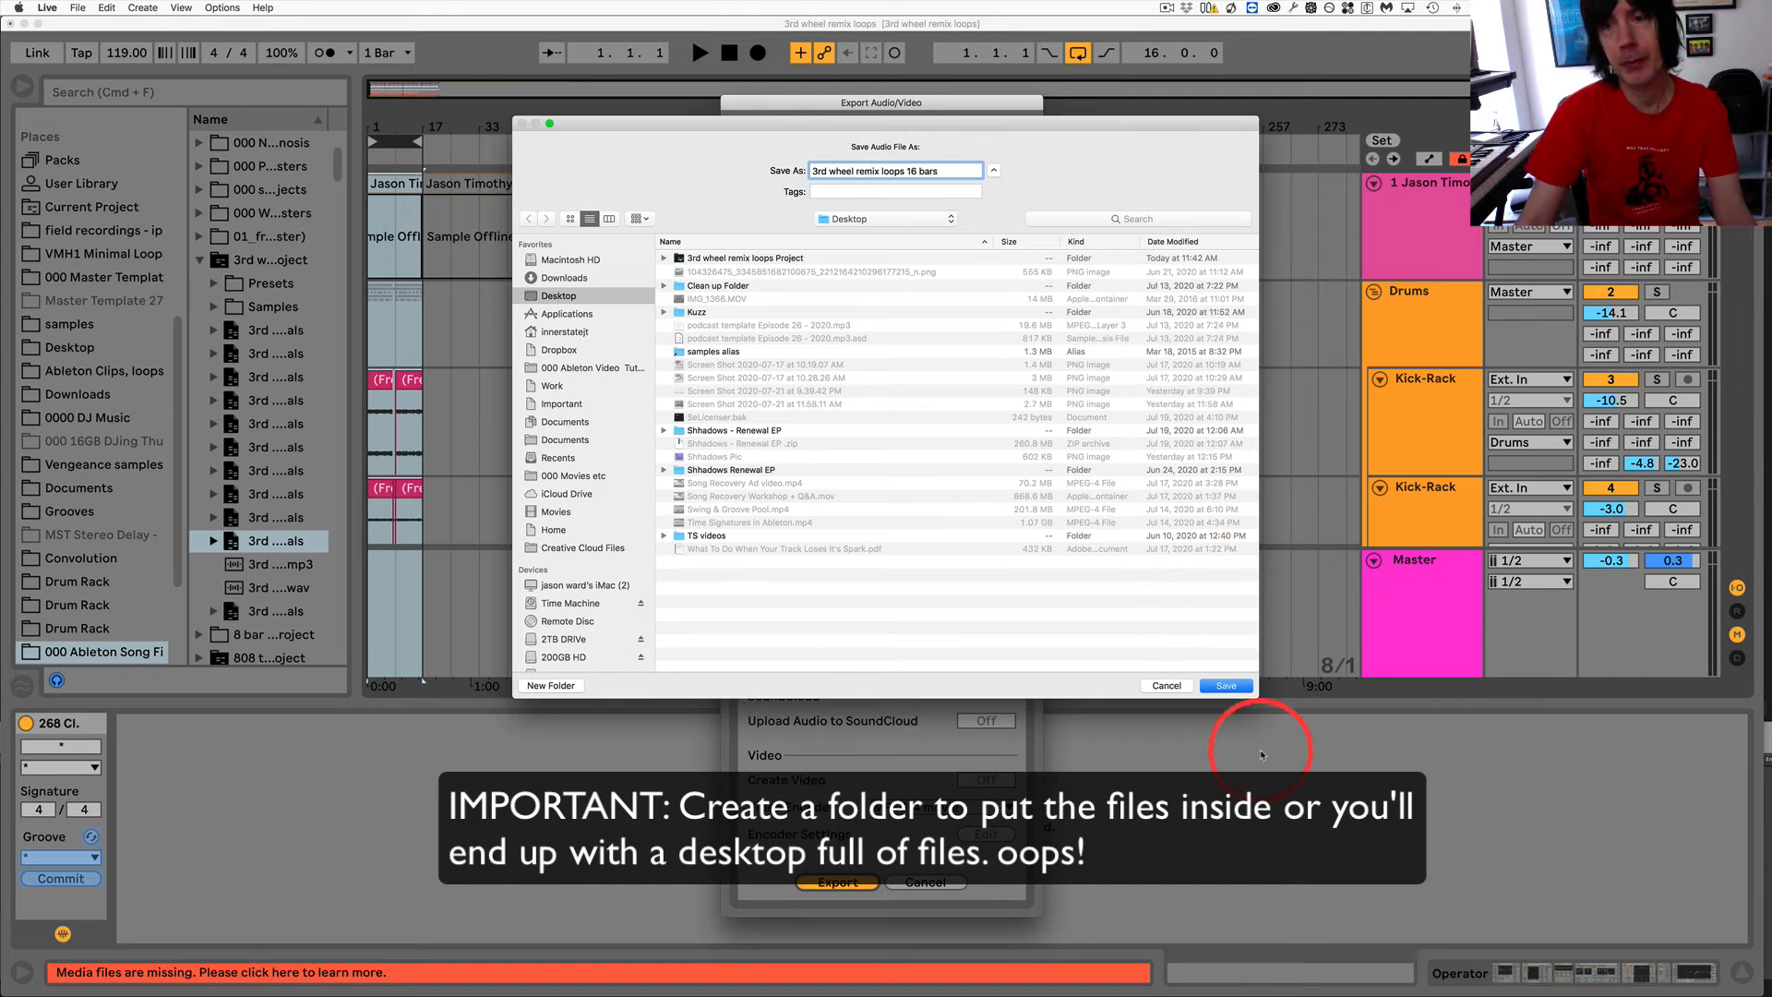
pyautogui.click(1226, 686)
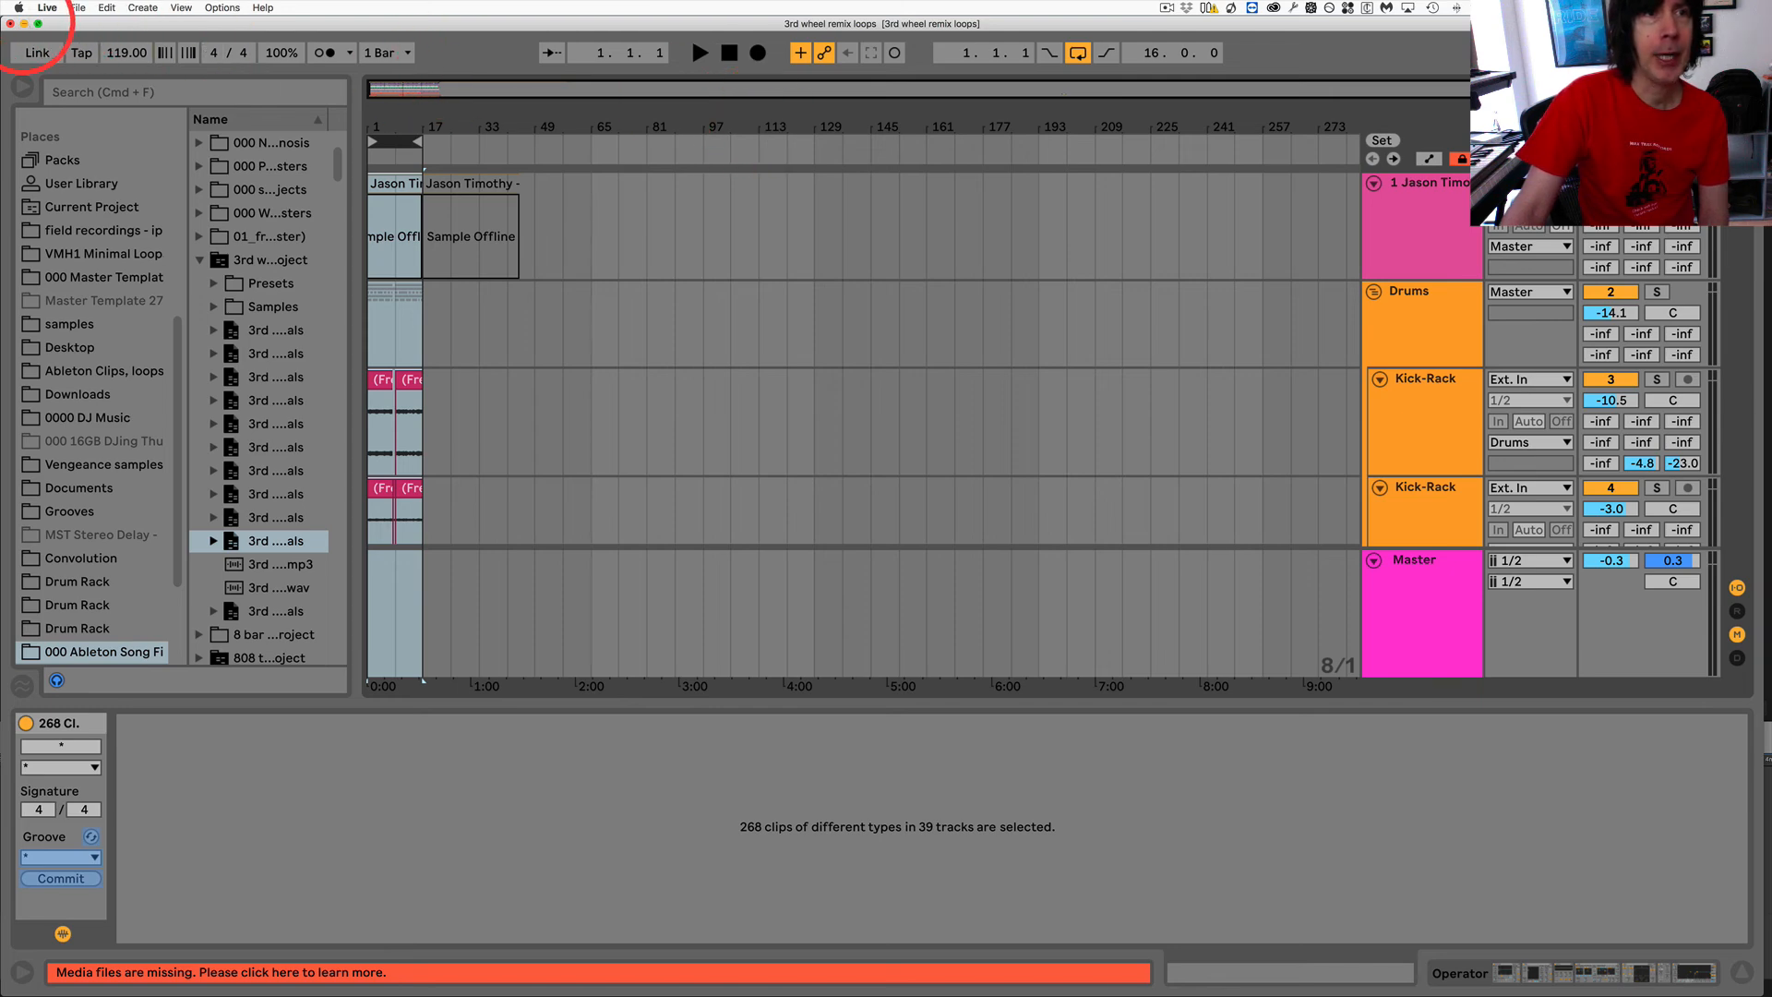
# Switch to the Finder desktop, and move the 3rd wheel folder to a clear area near the middle and open it
pyautogui.click(25, 24)
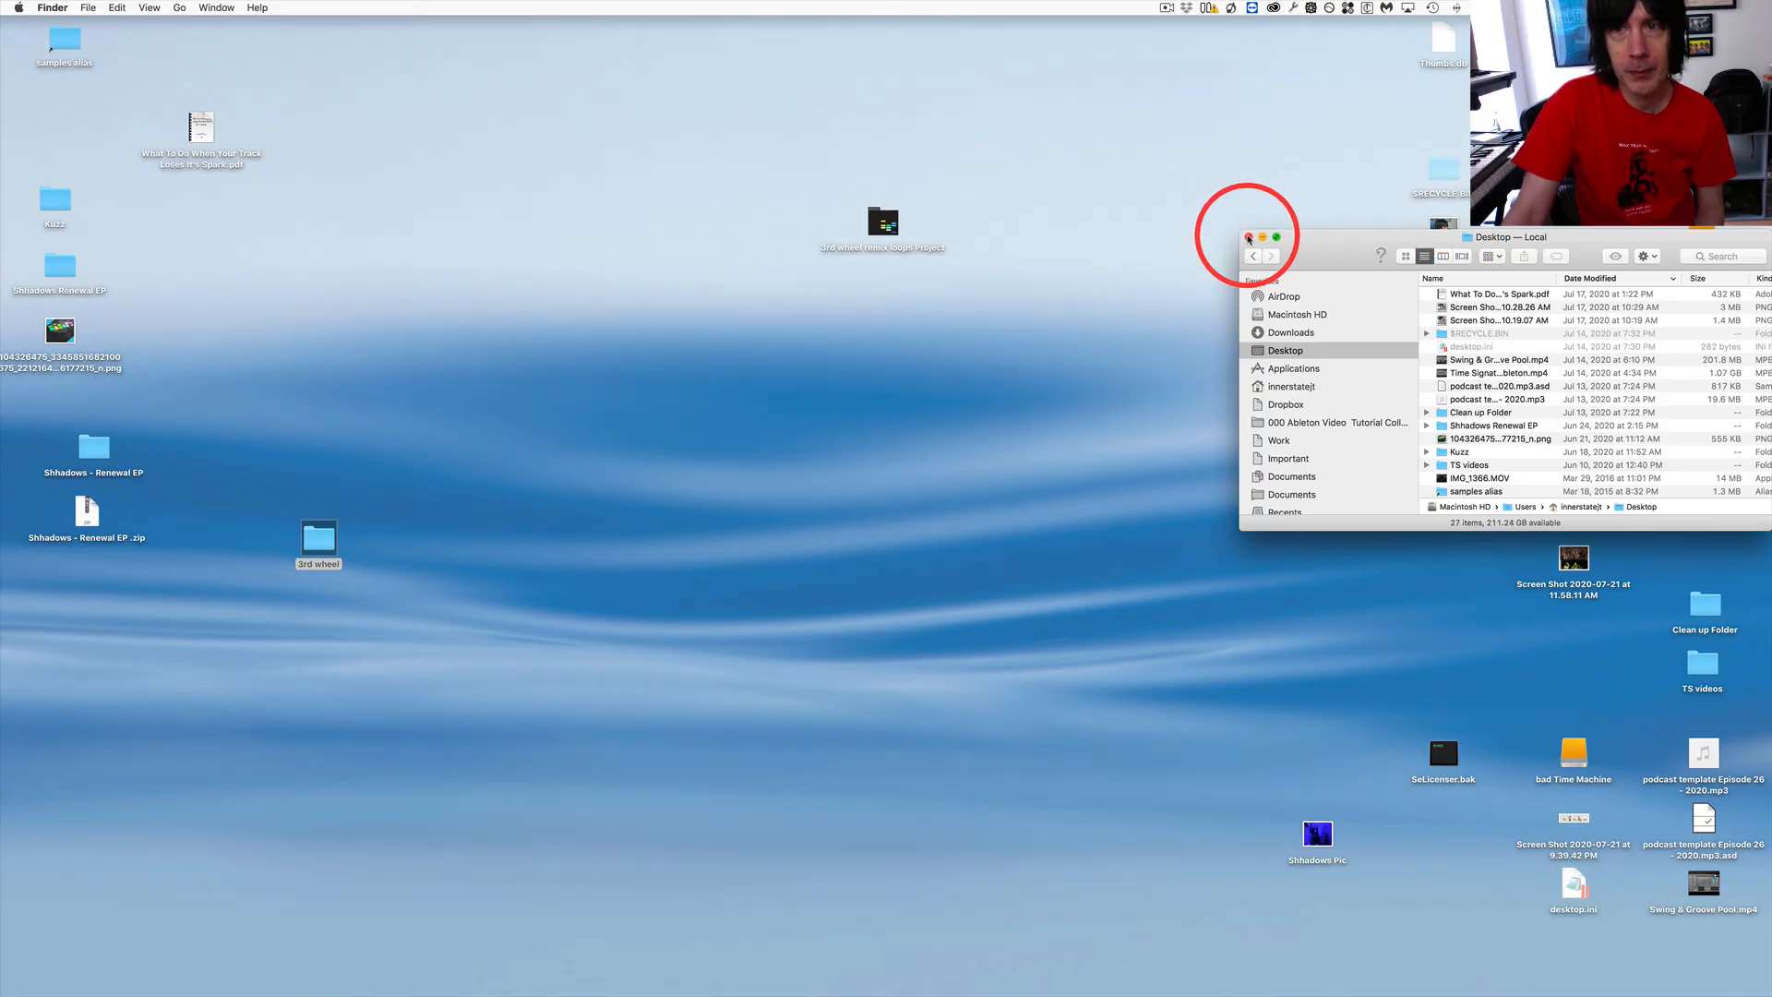
pyautogui.click(1248, 241)
pyautogui.moveTo(319, 547); pyautogui.dragTo(954, 428)
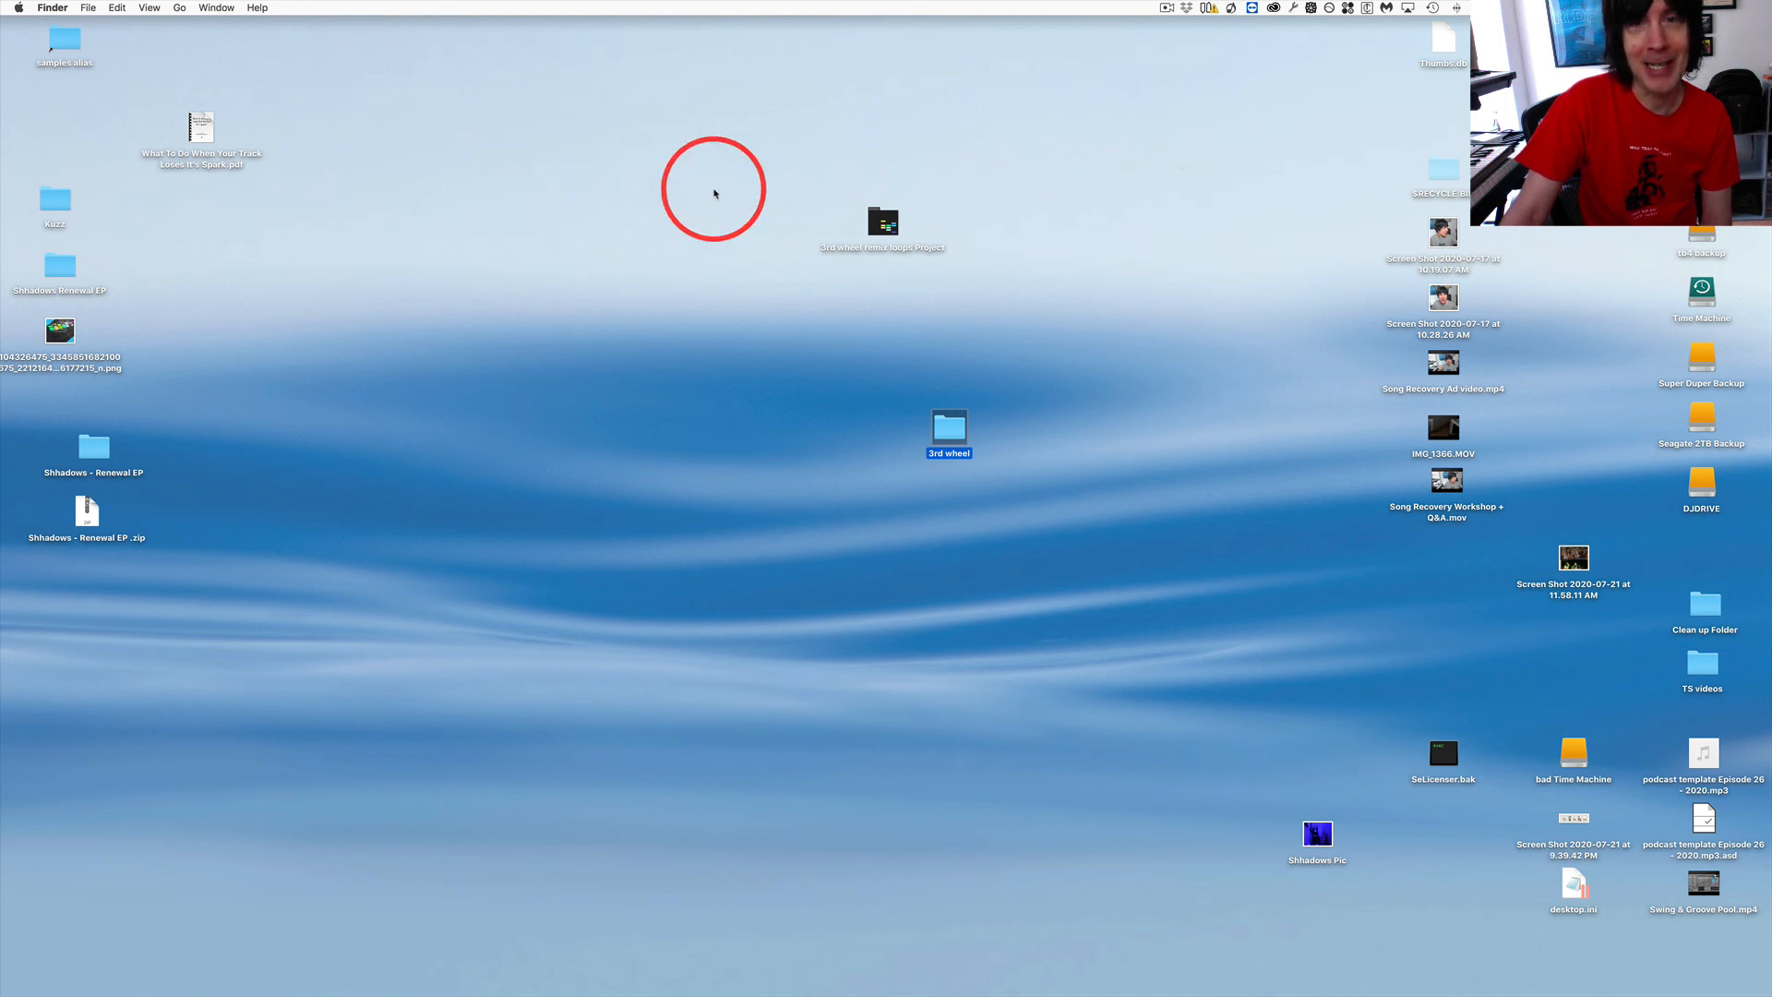
pyautogui.moveTo(949, 426); pyautogui.dragTo(996, 391)
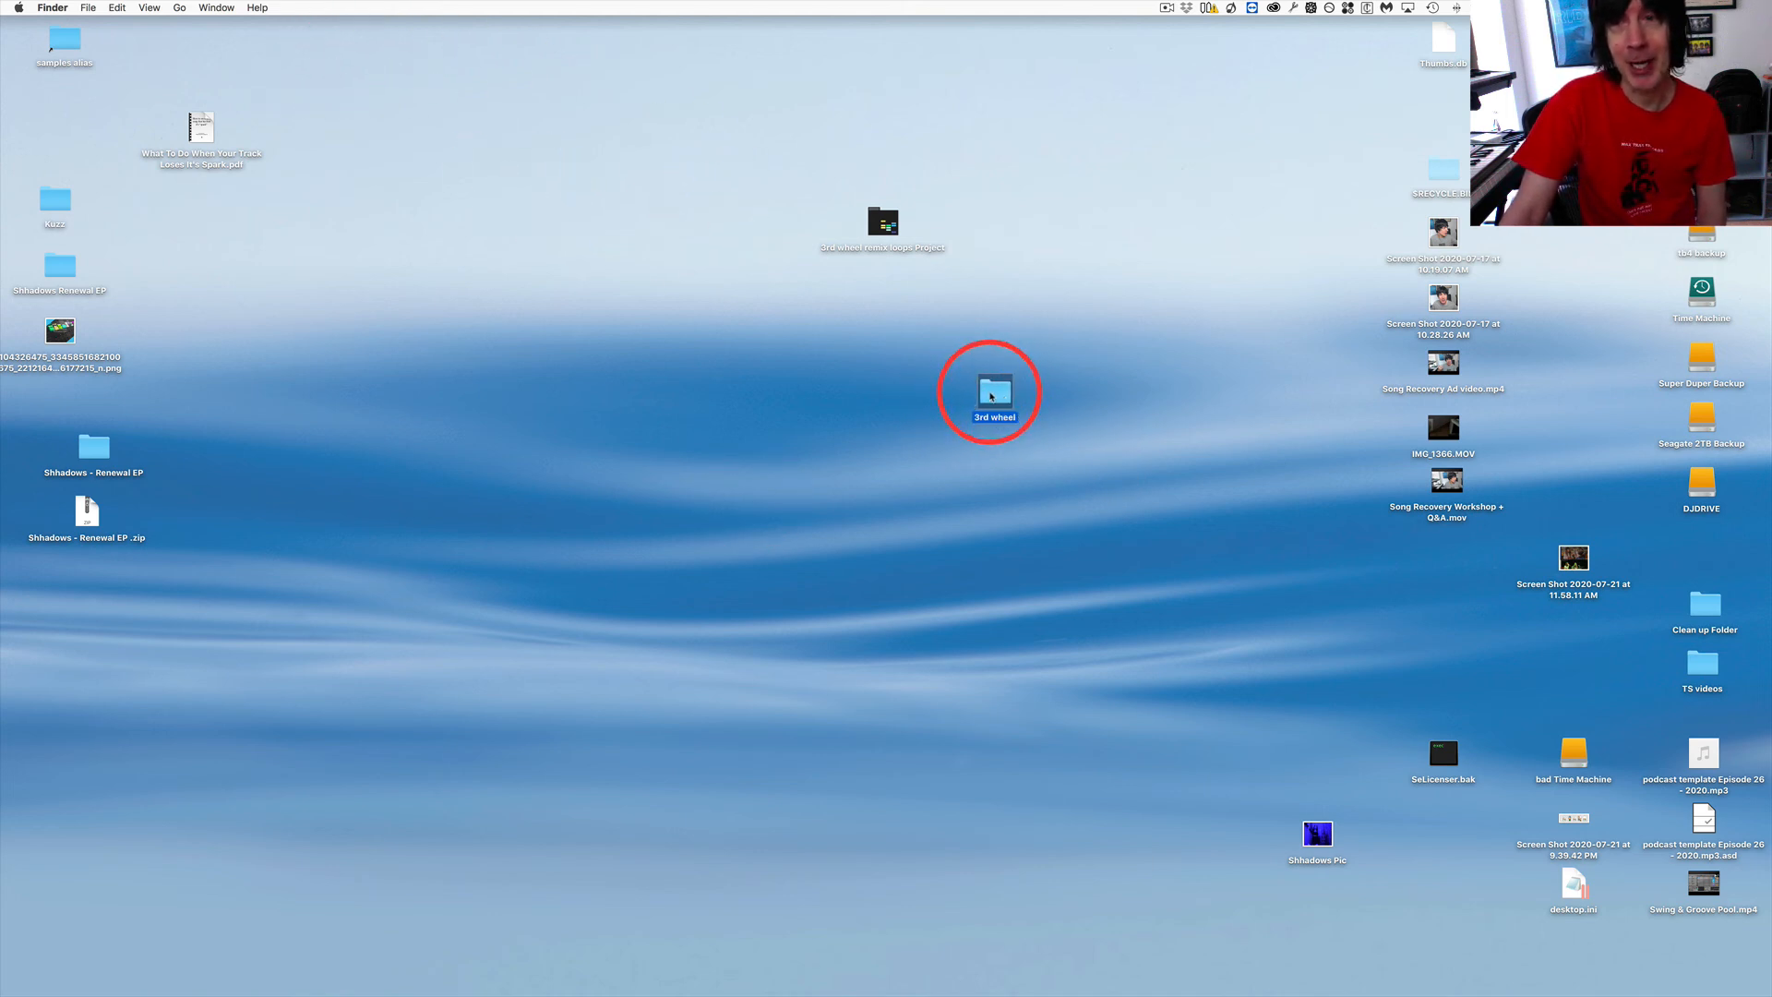
pyautogui.doubleClick(995, 395)
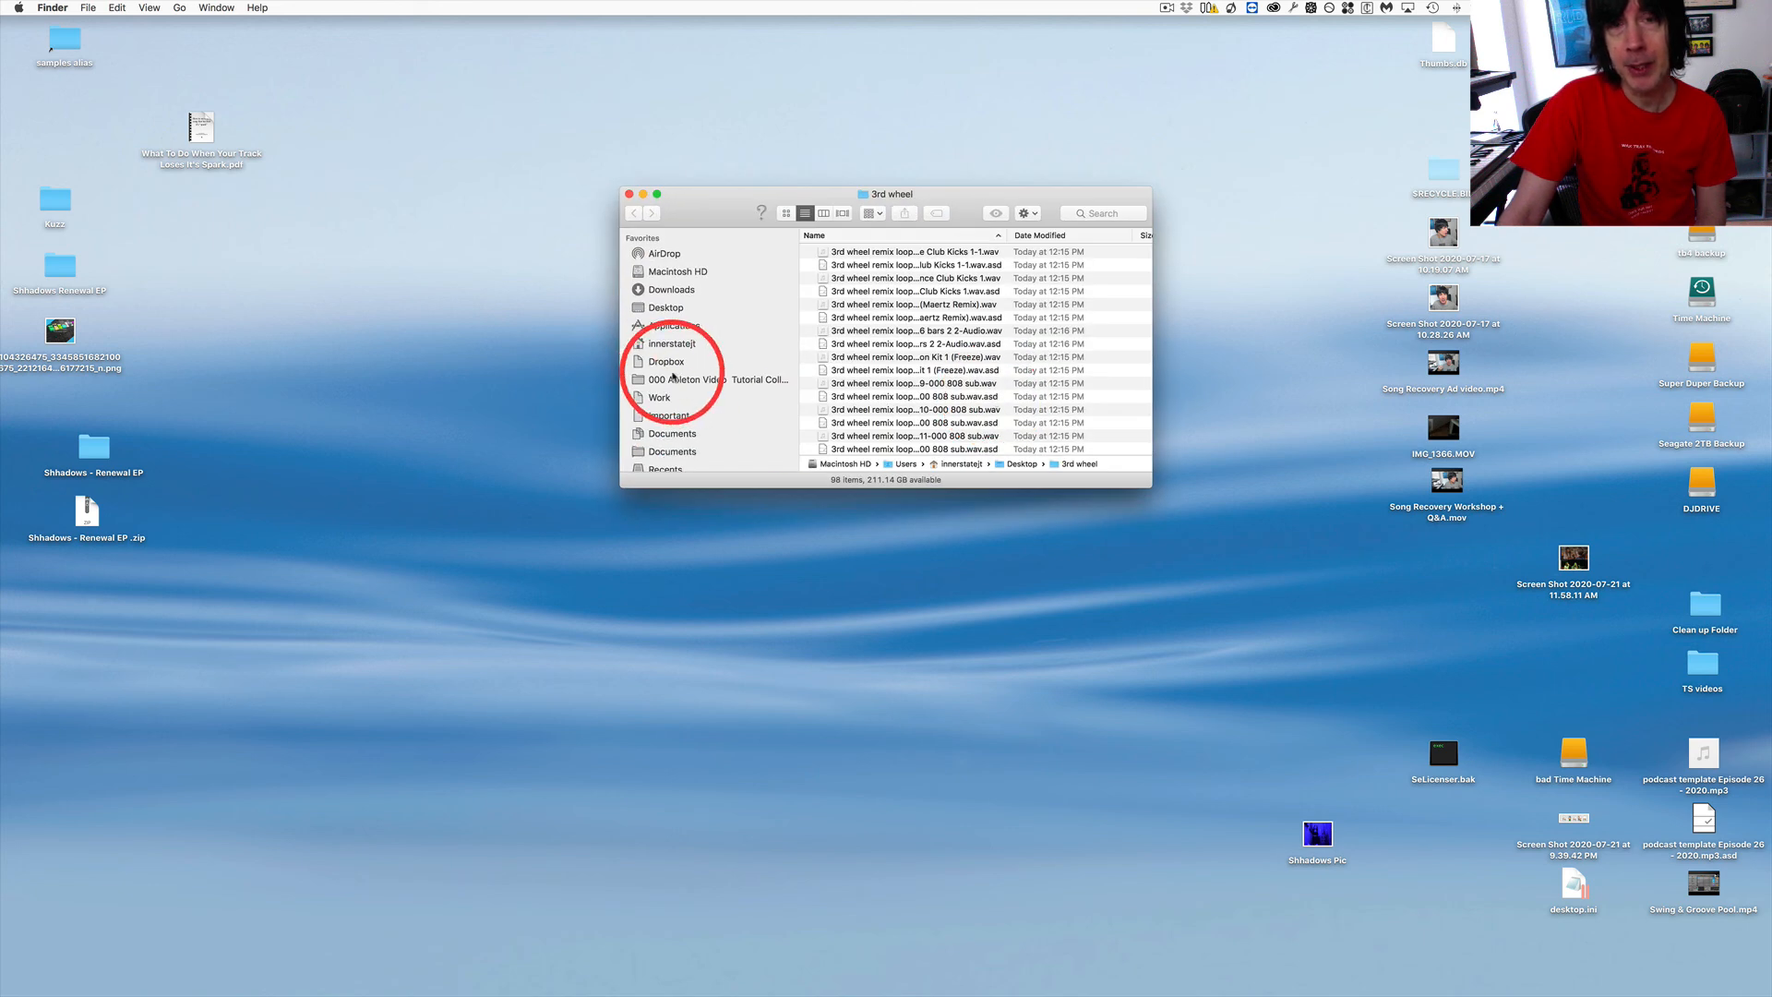
# Sort the files in the 3rd wheel folder by kind
pyautogui.scroll(2, 893, 264)
pyautogui.scroll(-5, 892, 264)
pyautogui.click(893, 264)
pyautogui.scroll(5, 893, 264)
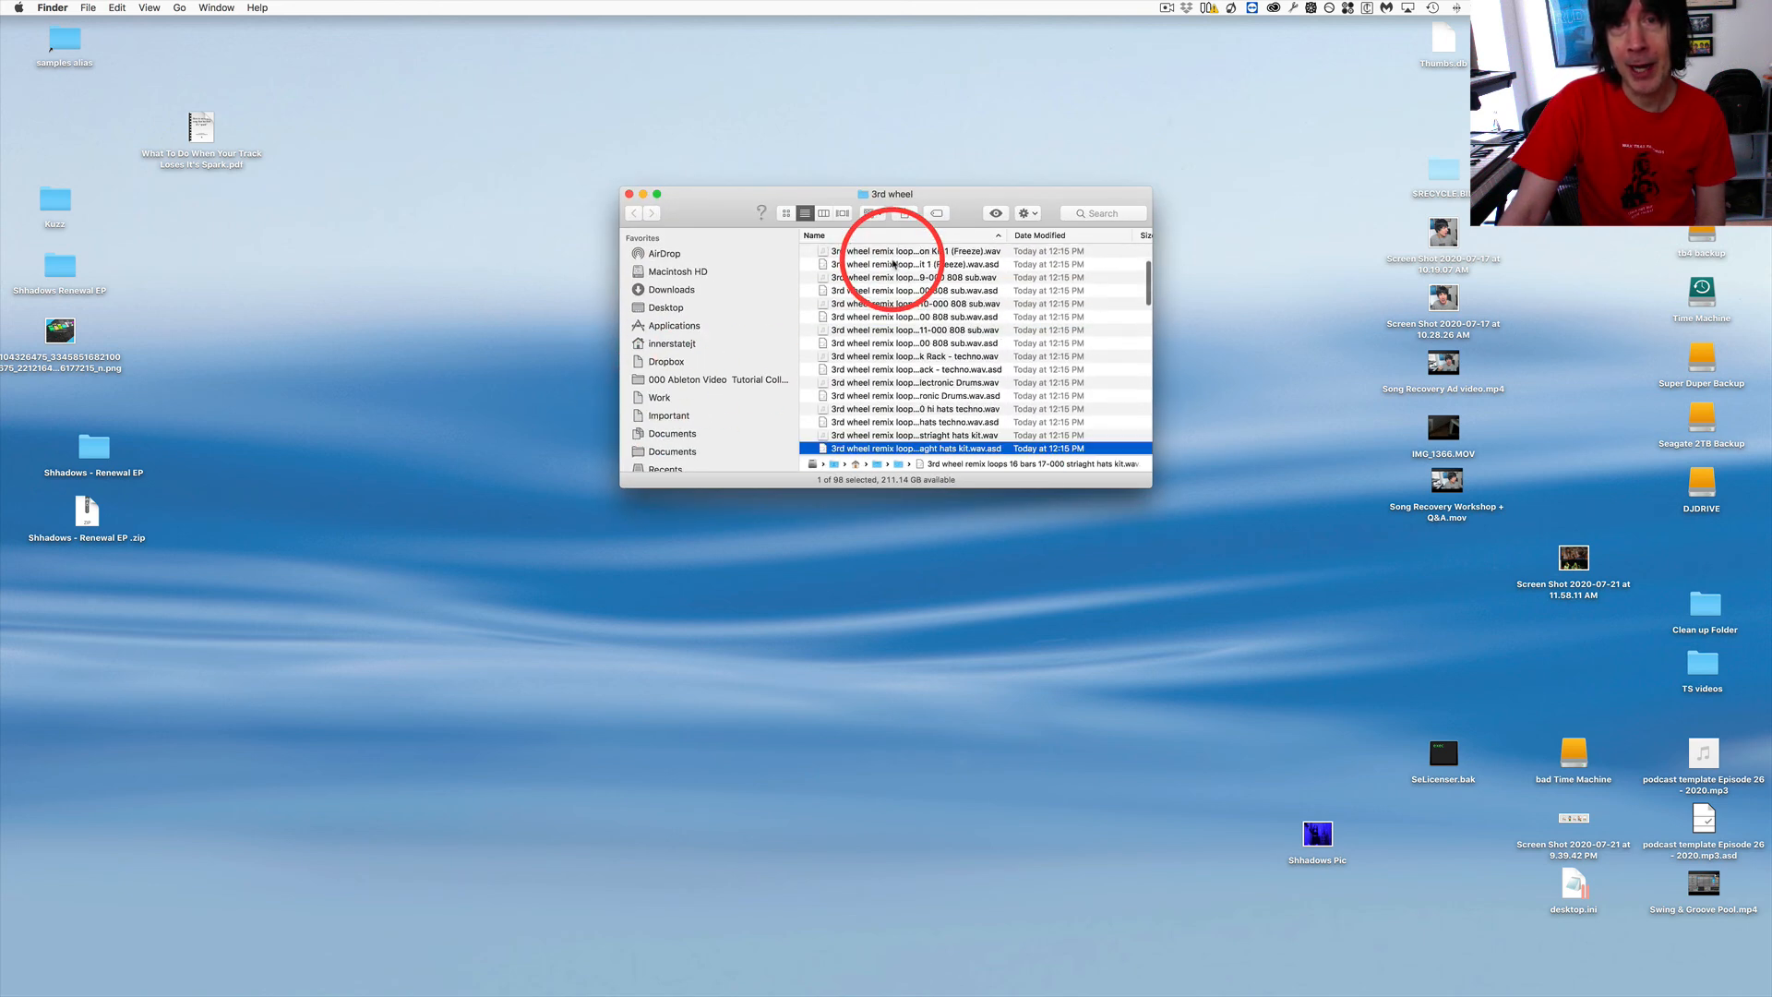
pyautogui.hscroll(3, 969, 278)
pyautogui.scroll(-3, 973, 279)
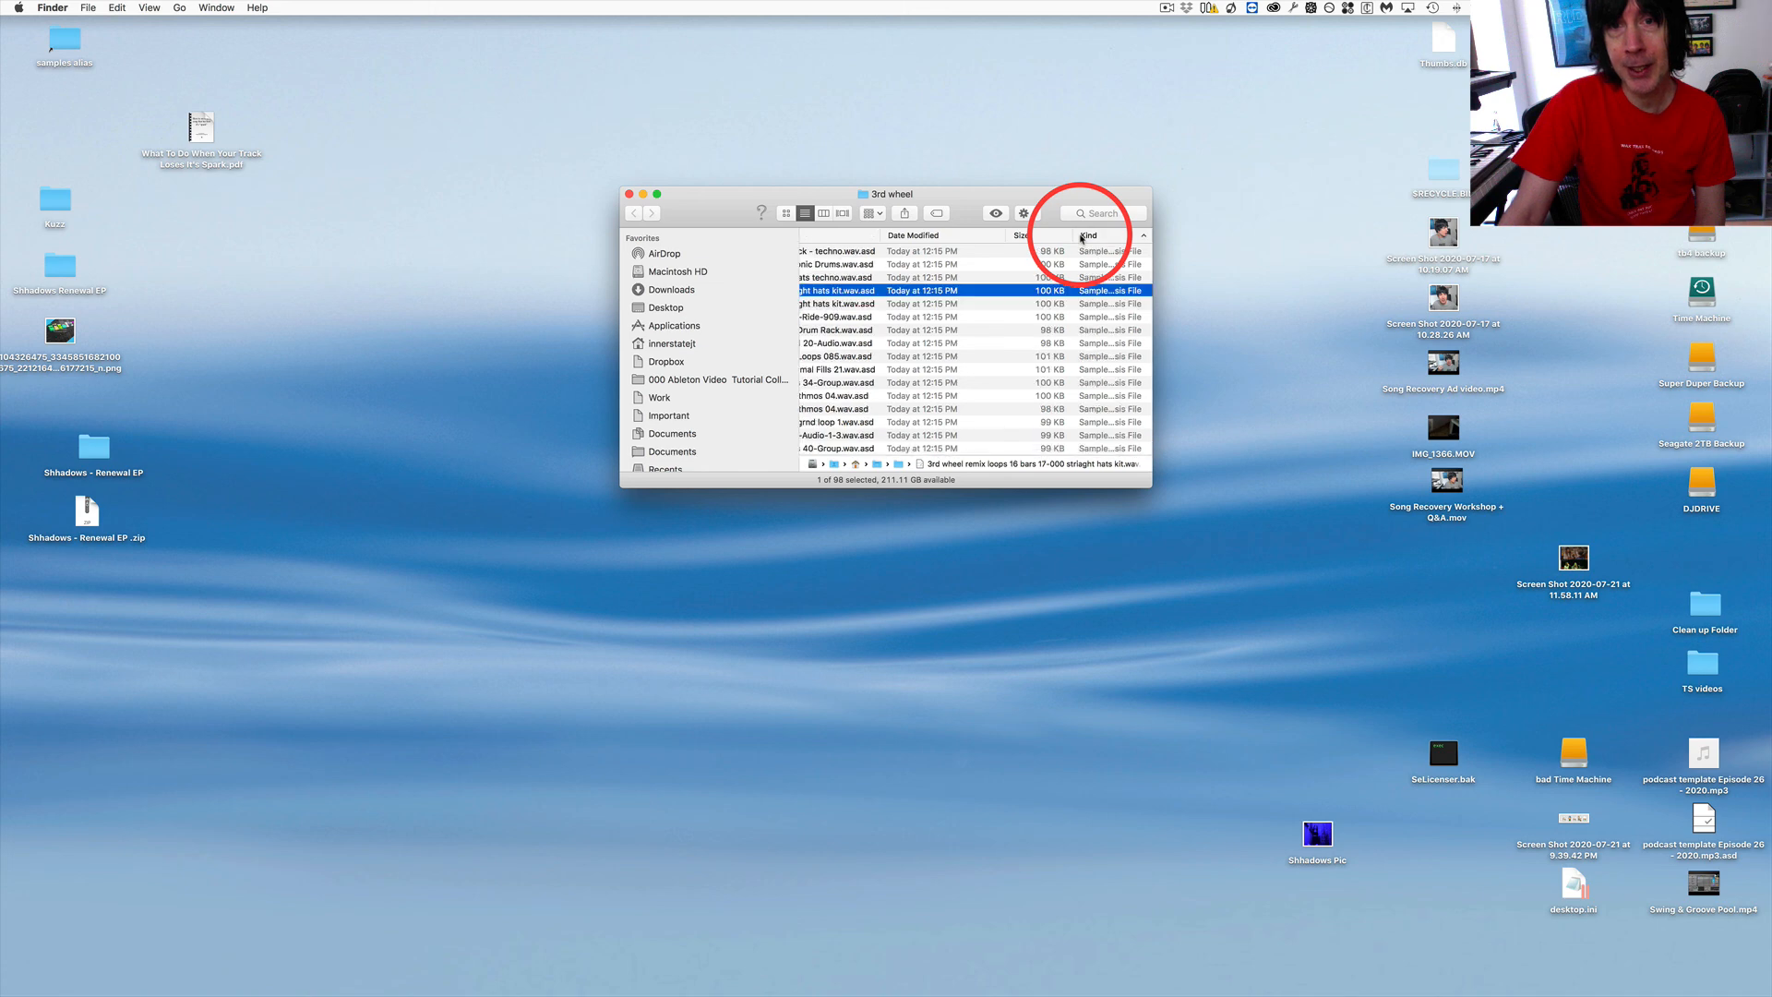
# Select all the .wav.asd analysis files in the 3rd wheel folder and move them to the Trash
pyautogui.hscroll(-3, 997, 295)
pyautogui.scroll(-10, 978, 335)
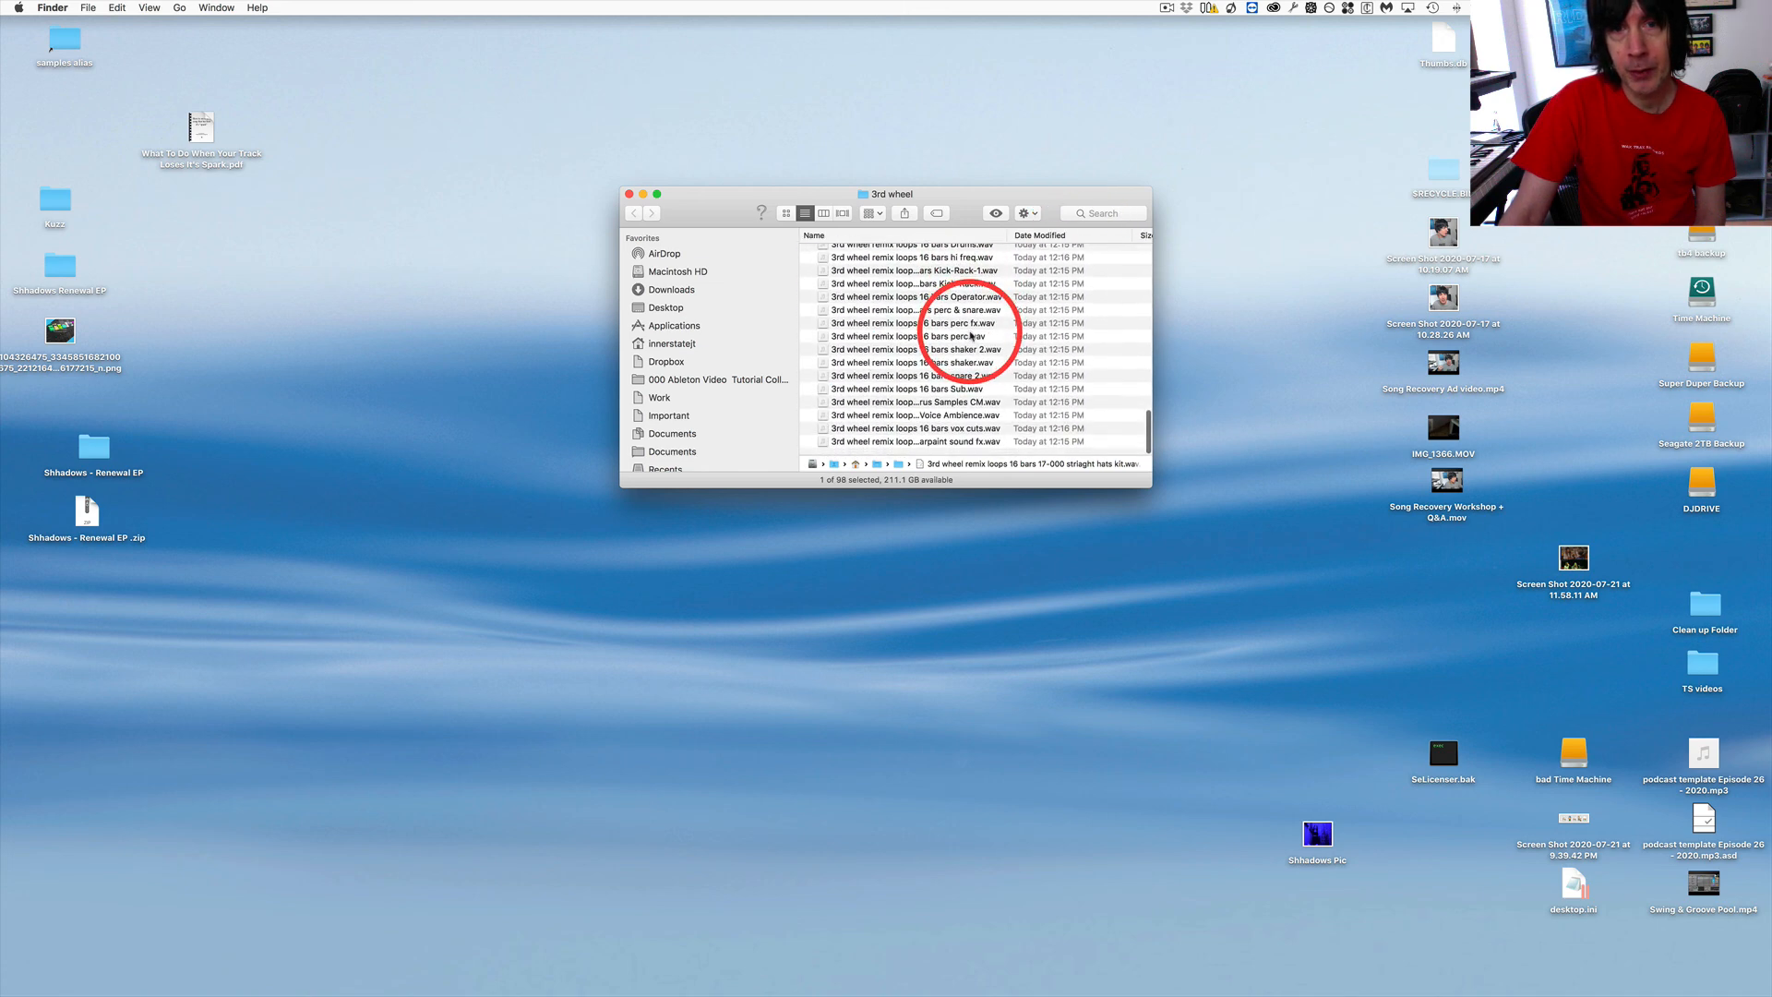
pyautogui.scroll(10, 923, 445)
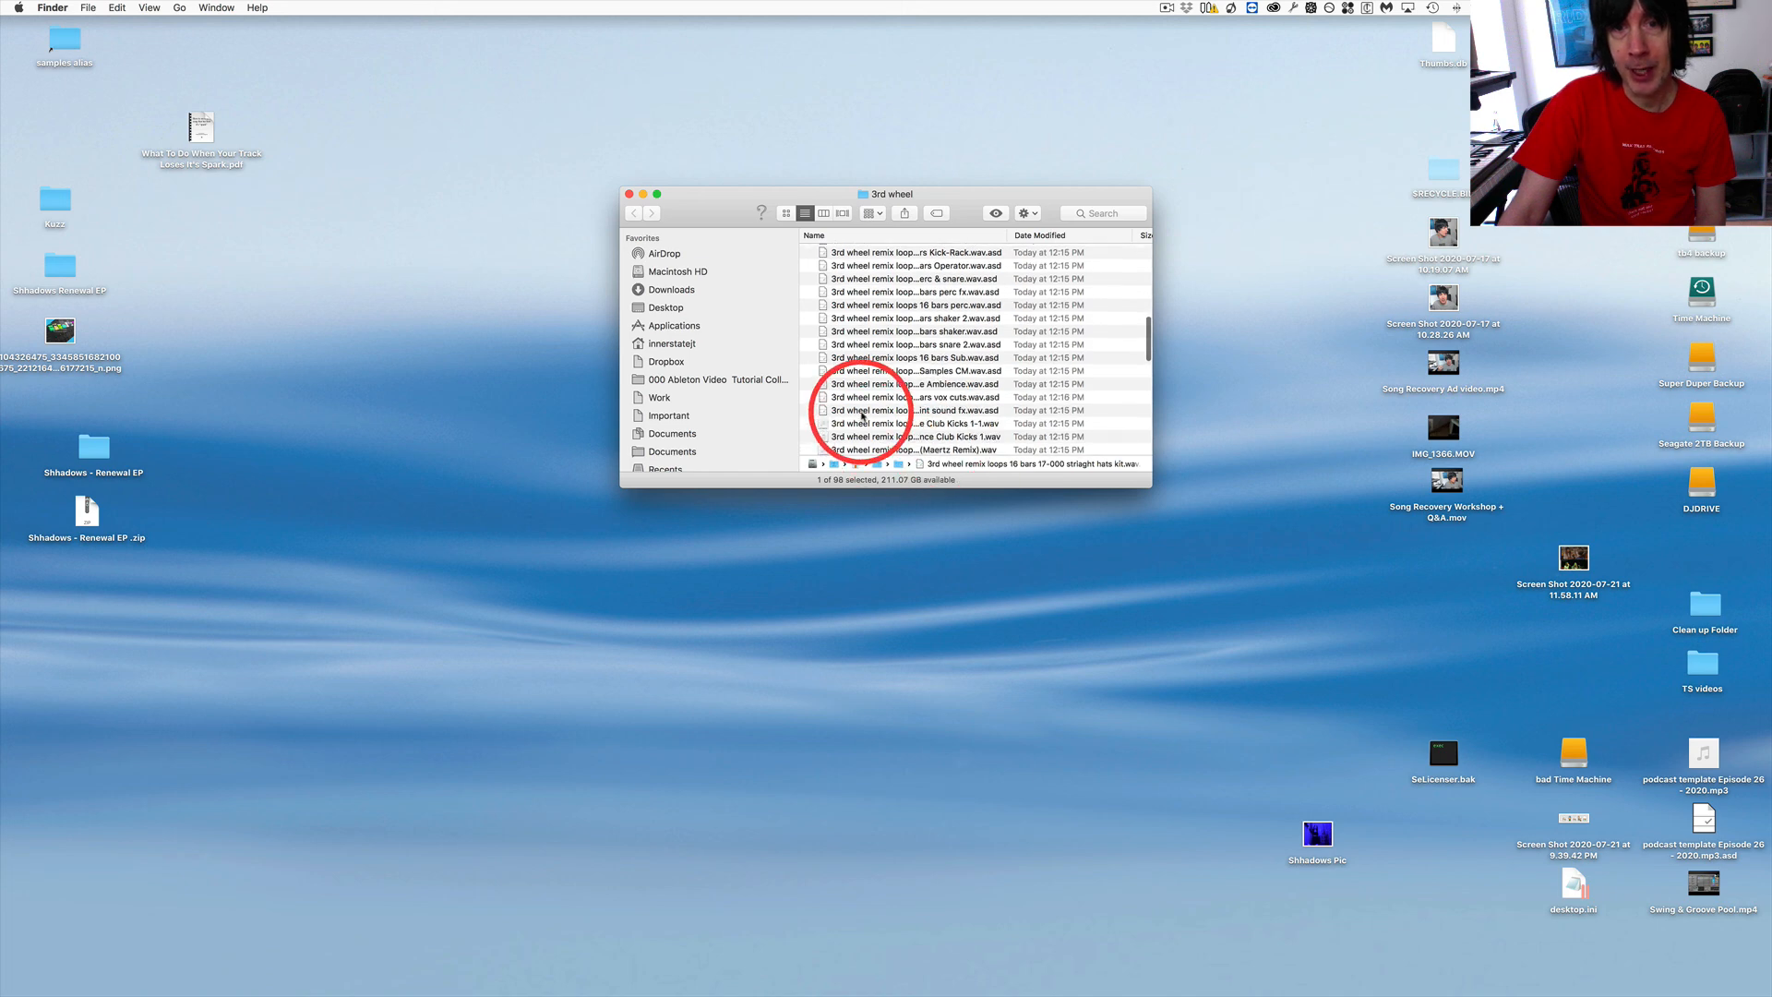
pyautogui.keyDown('shift'); pyautogui.click(882, 253); pyautogui.keyUp('shift')
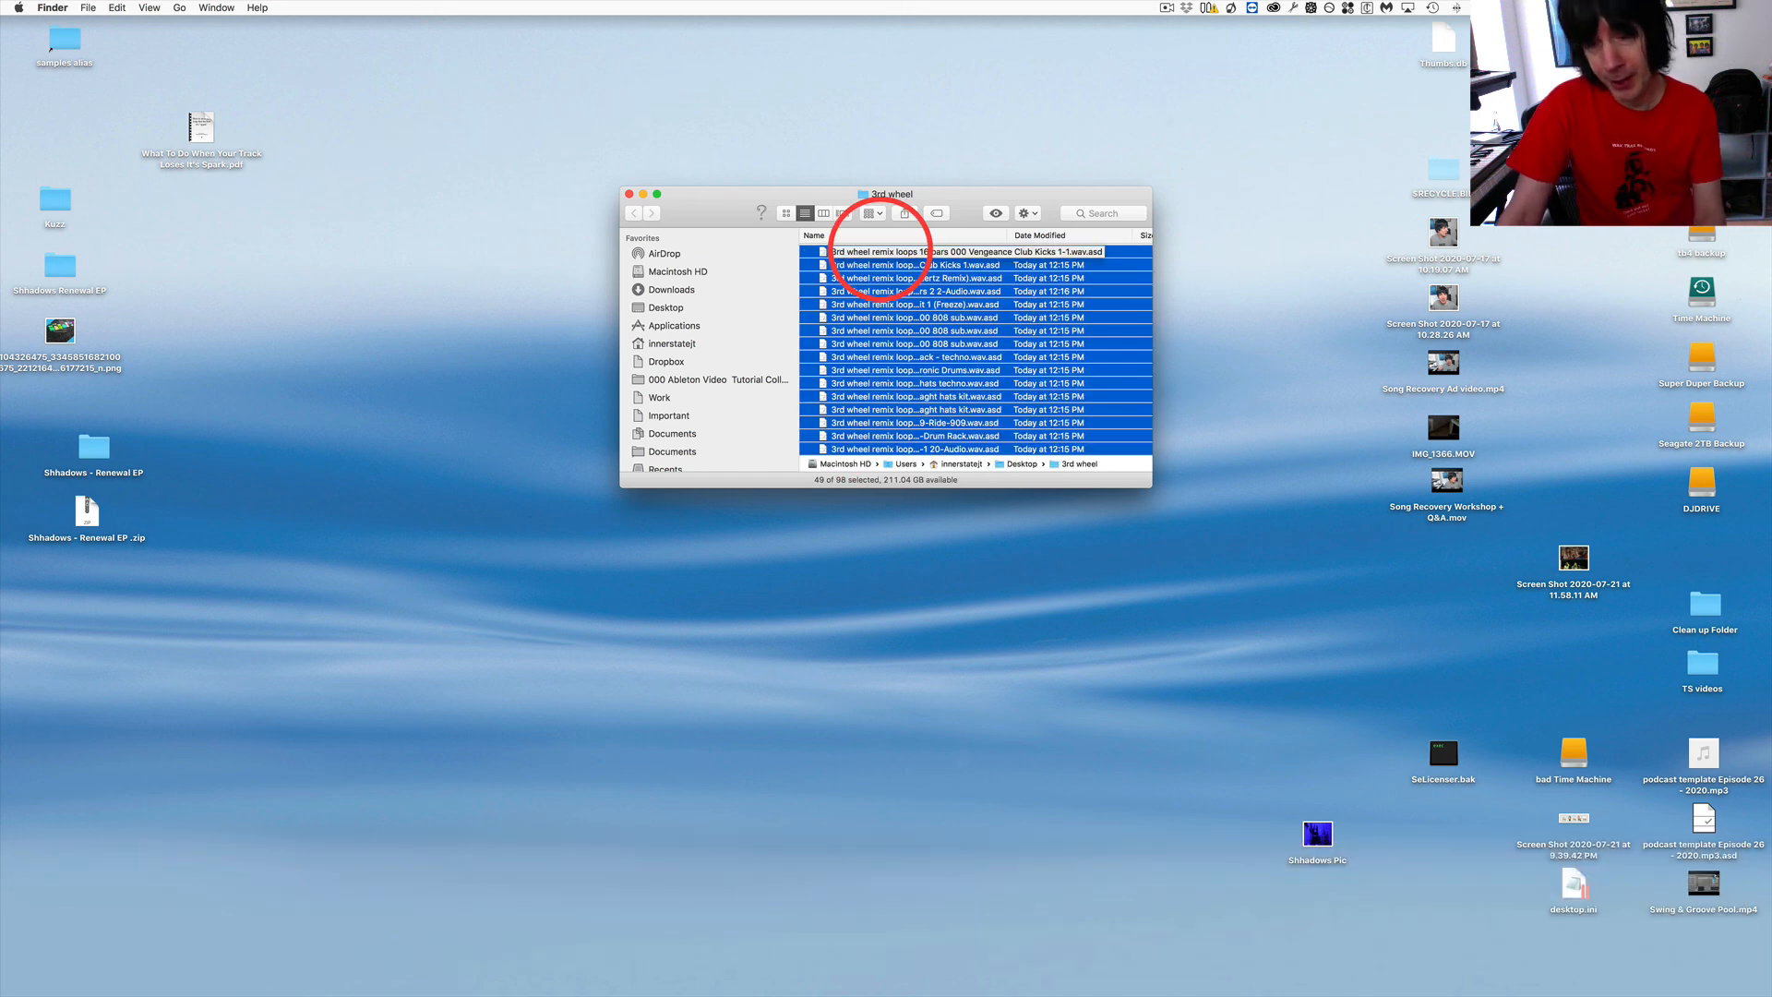
pyautogui.press('super+BackSpace')
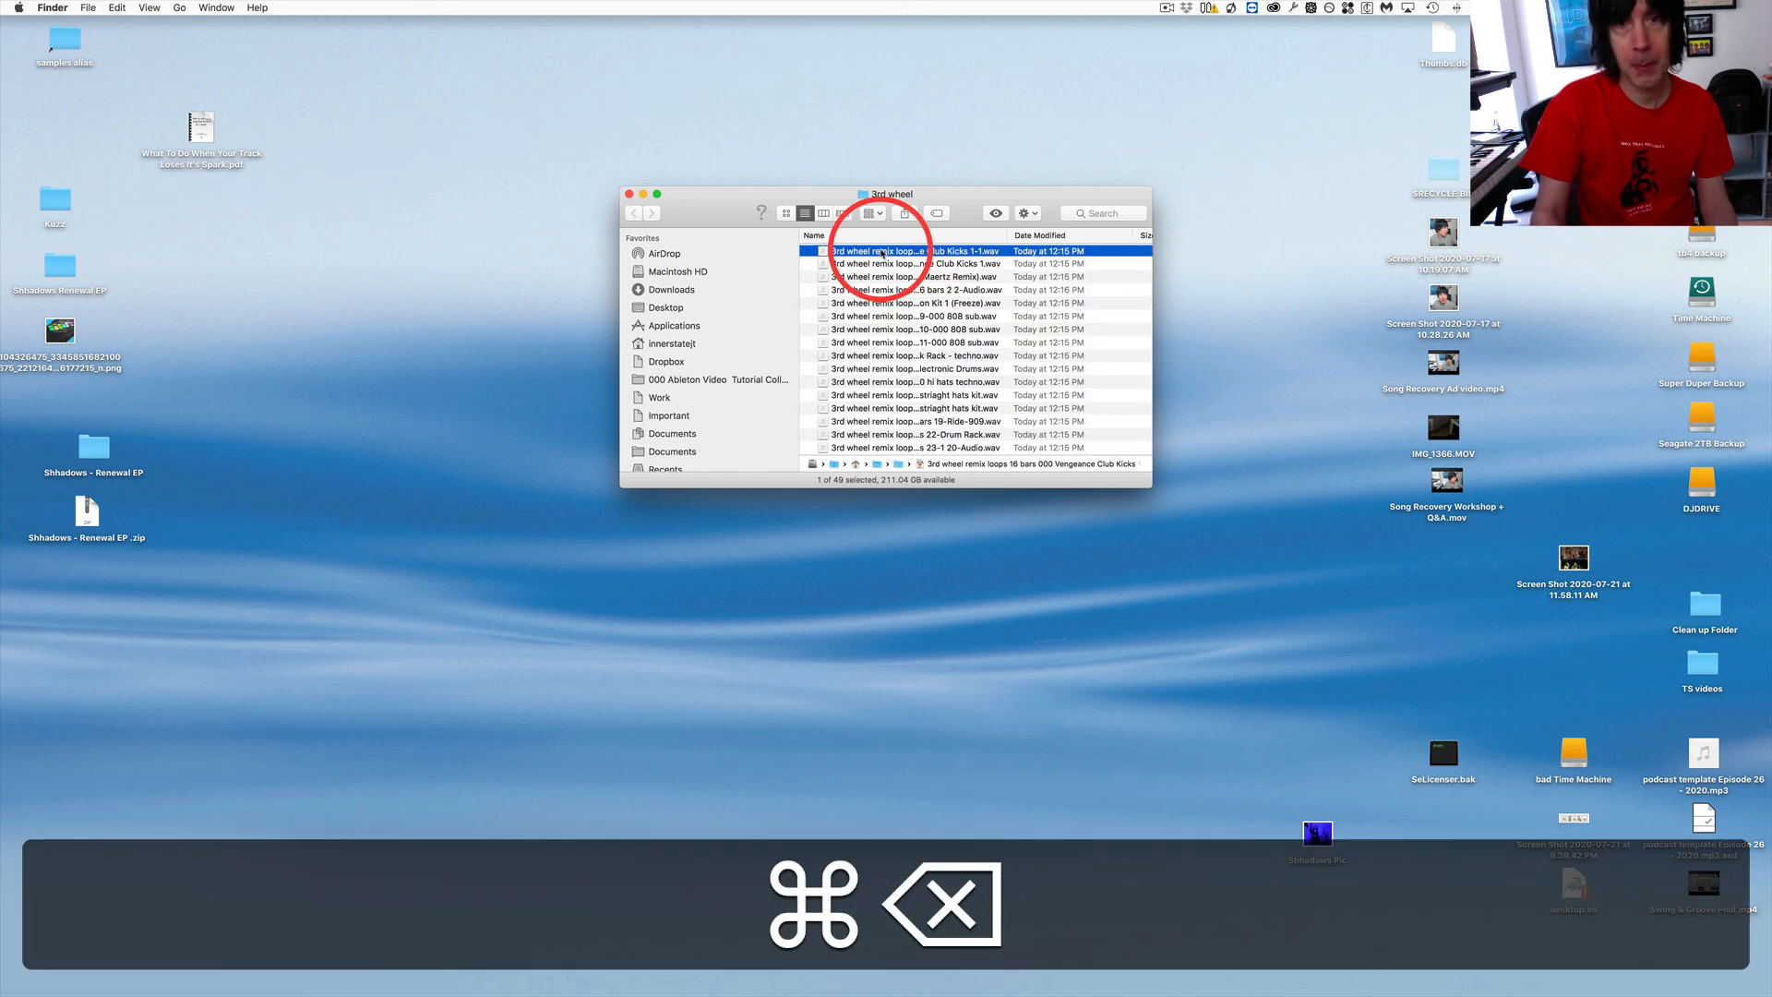
# Empty the Trash
pyautogui.scroll(8, 976, 266)
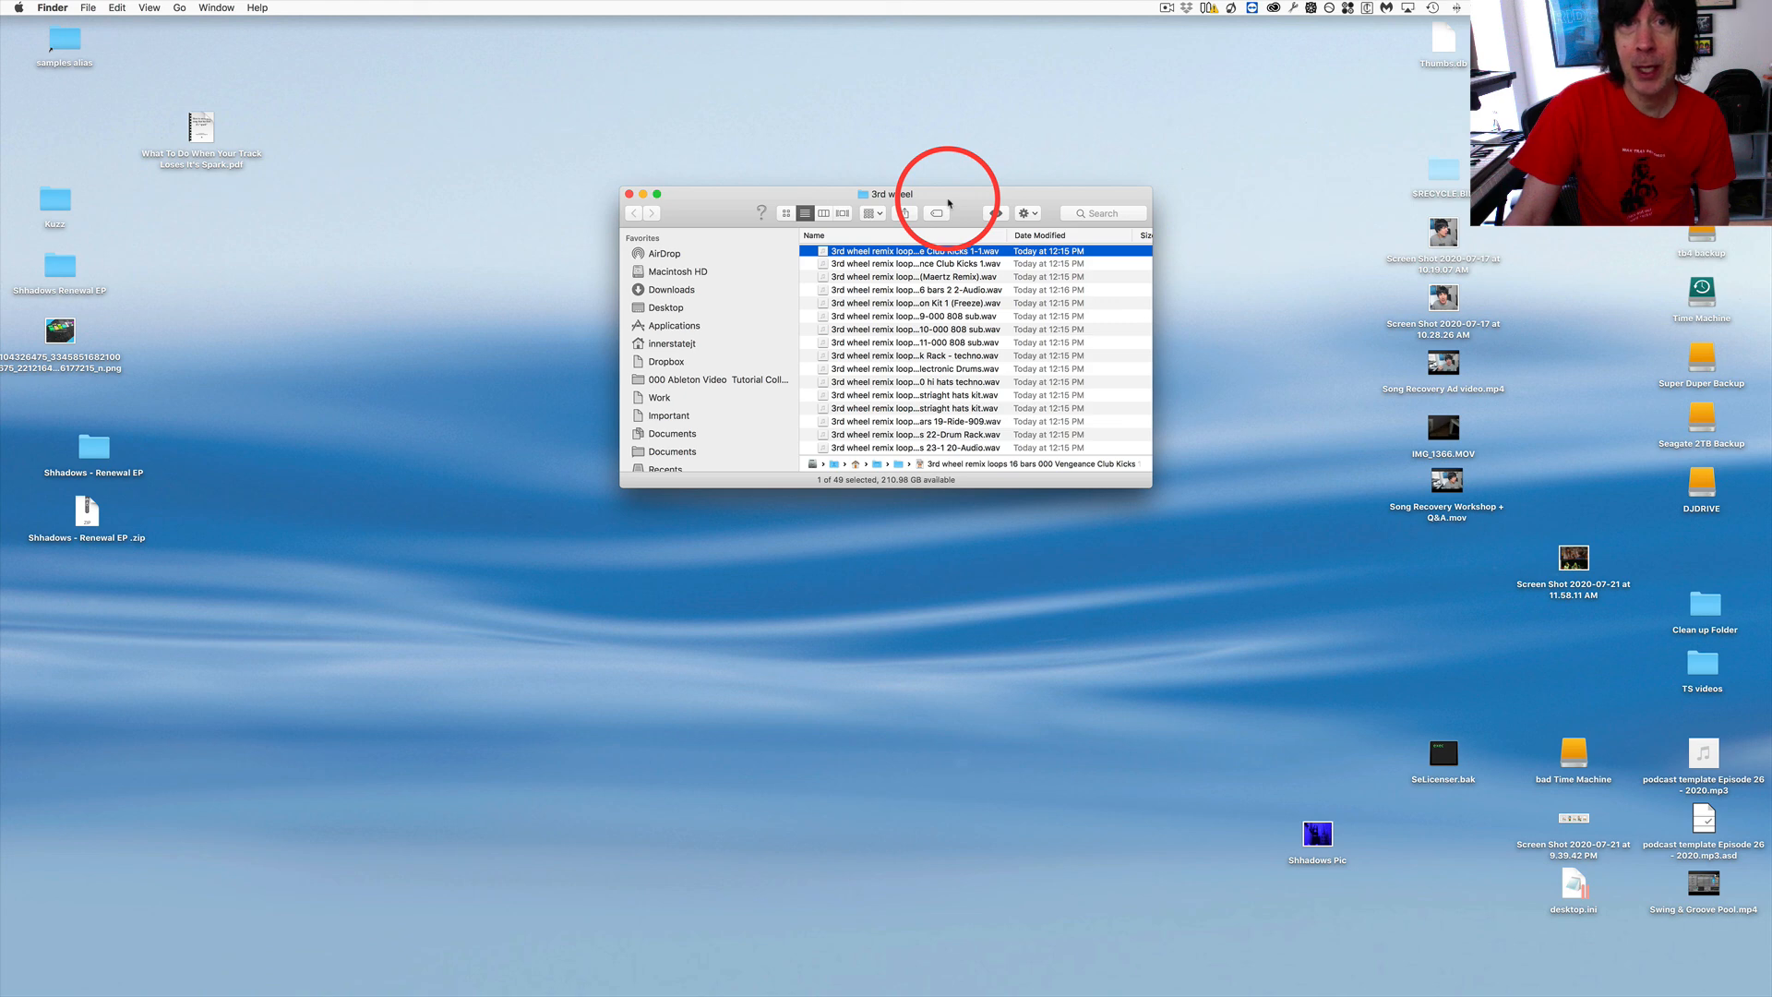
pyautogui.press('shift+super')
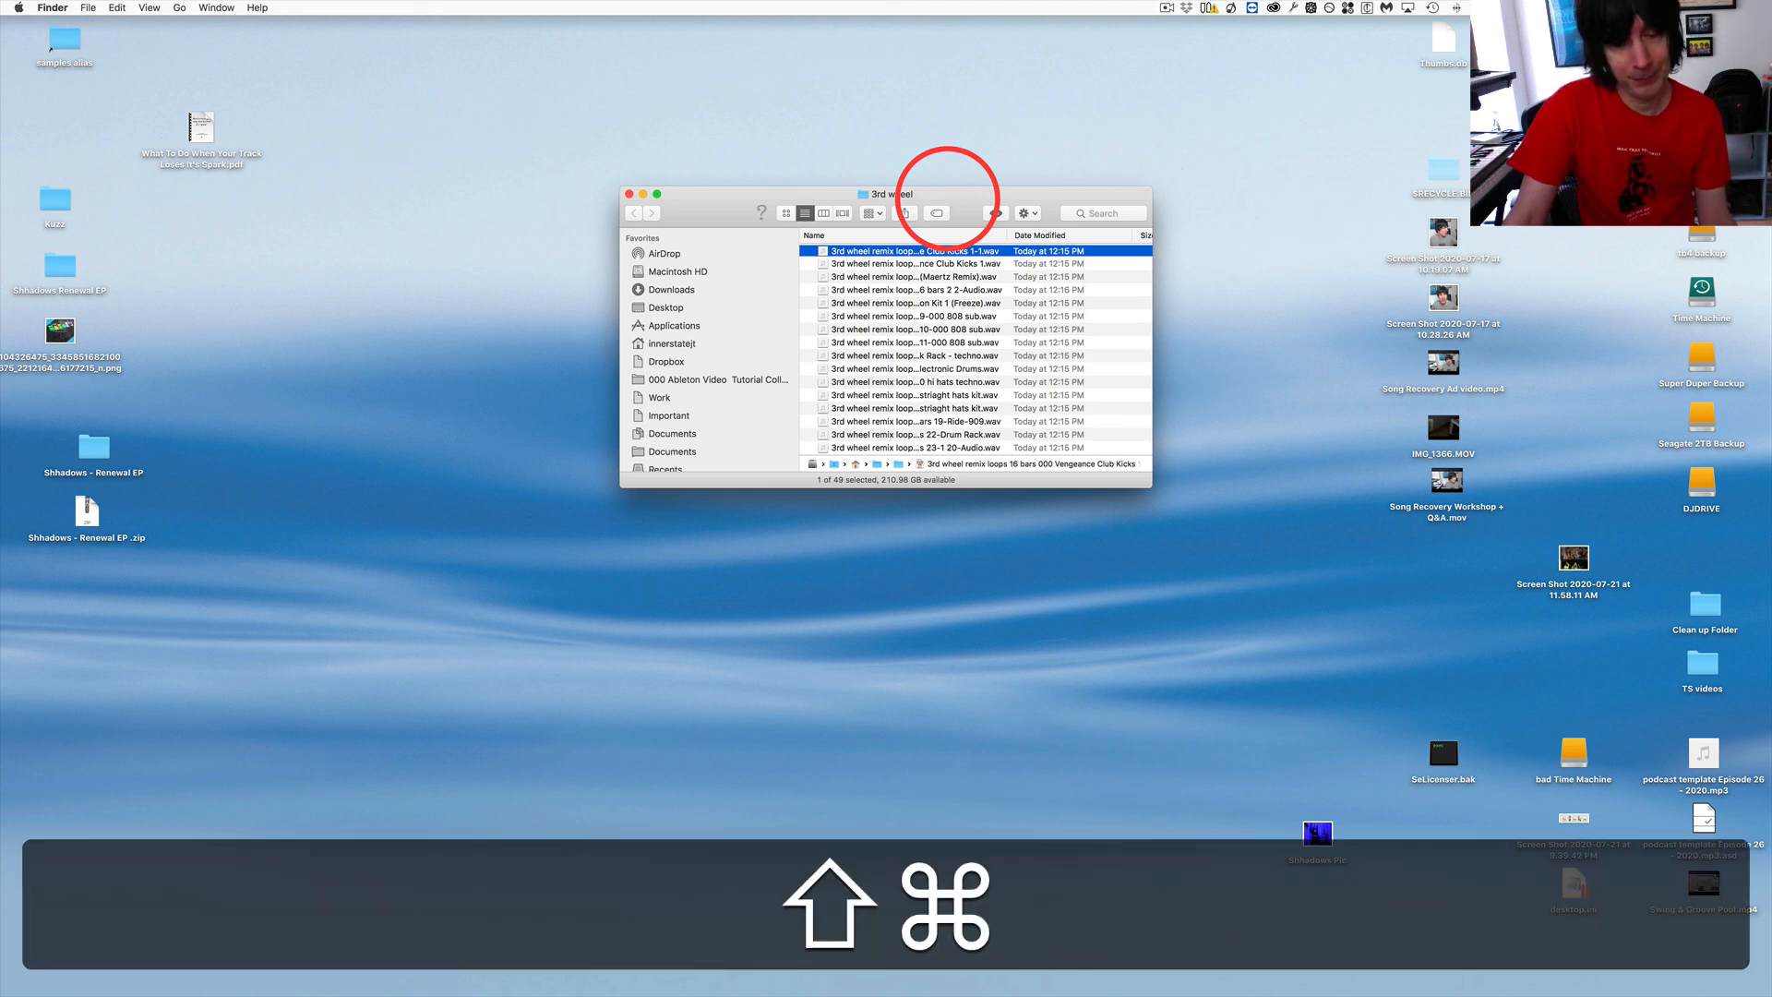